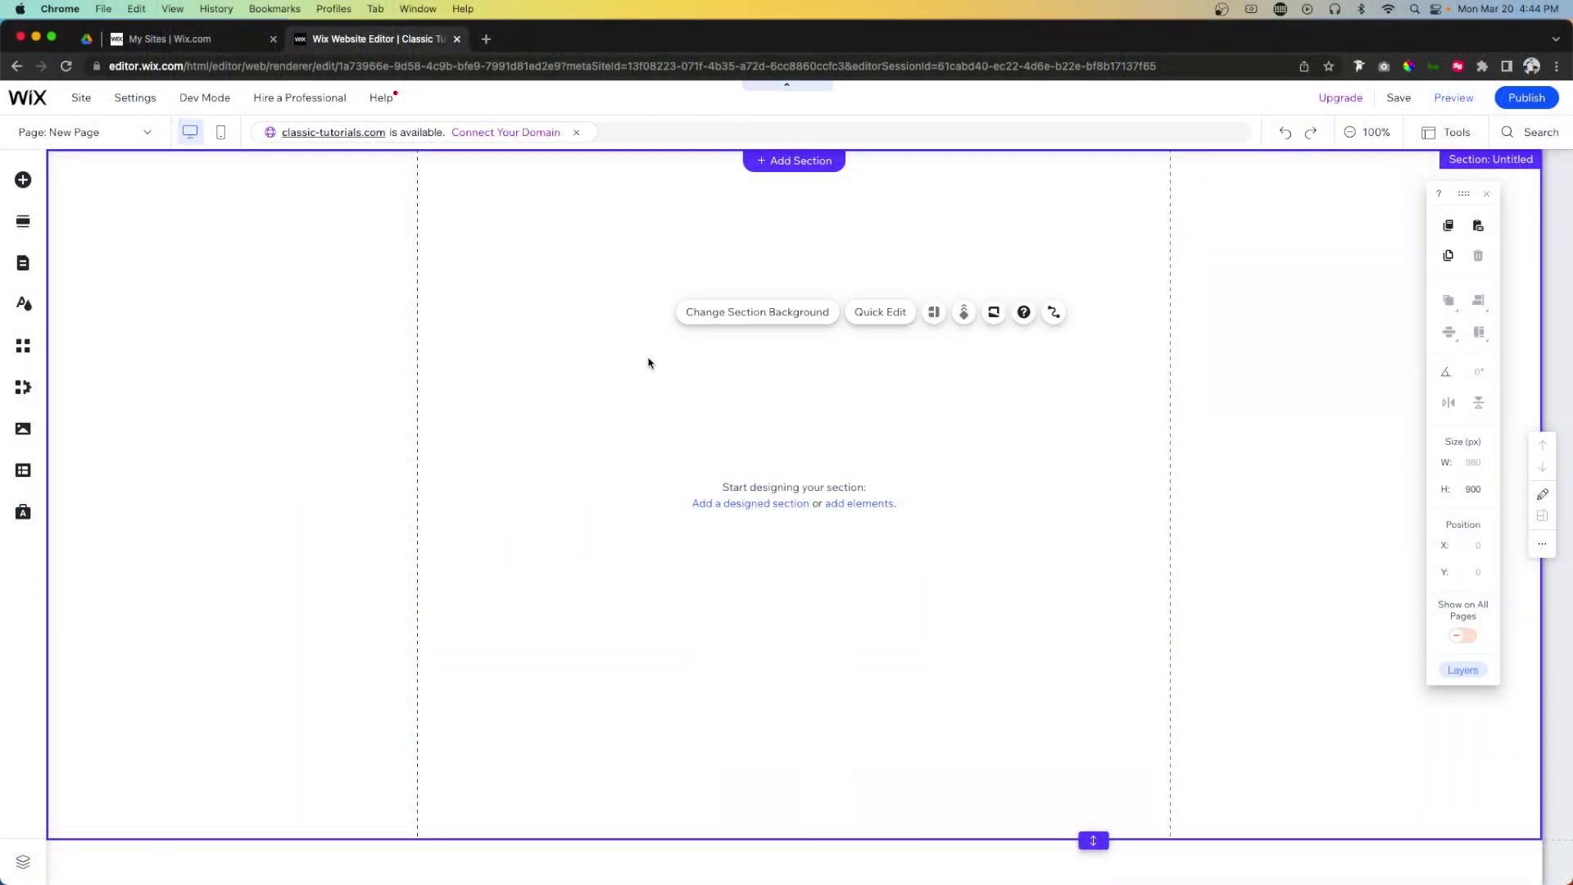
# Drag the Train/Bus/Bike design from Interactive > Tabs onto the empty section
pyautogui.click(553, 372)
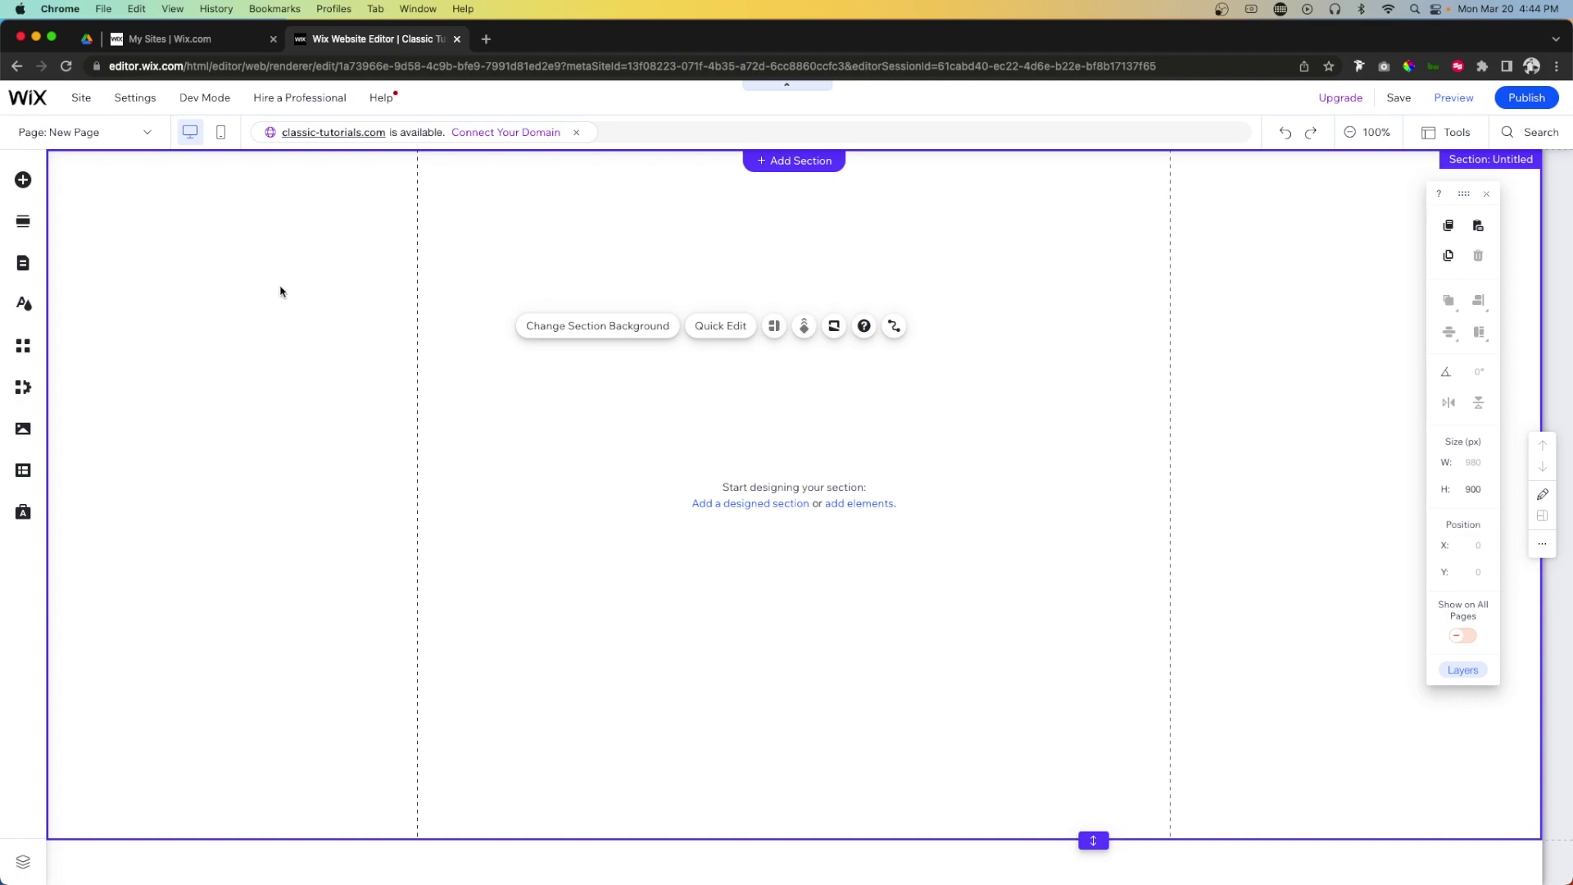
pyautogui.click(25, 181)
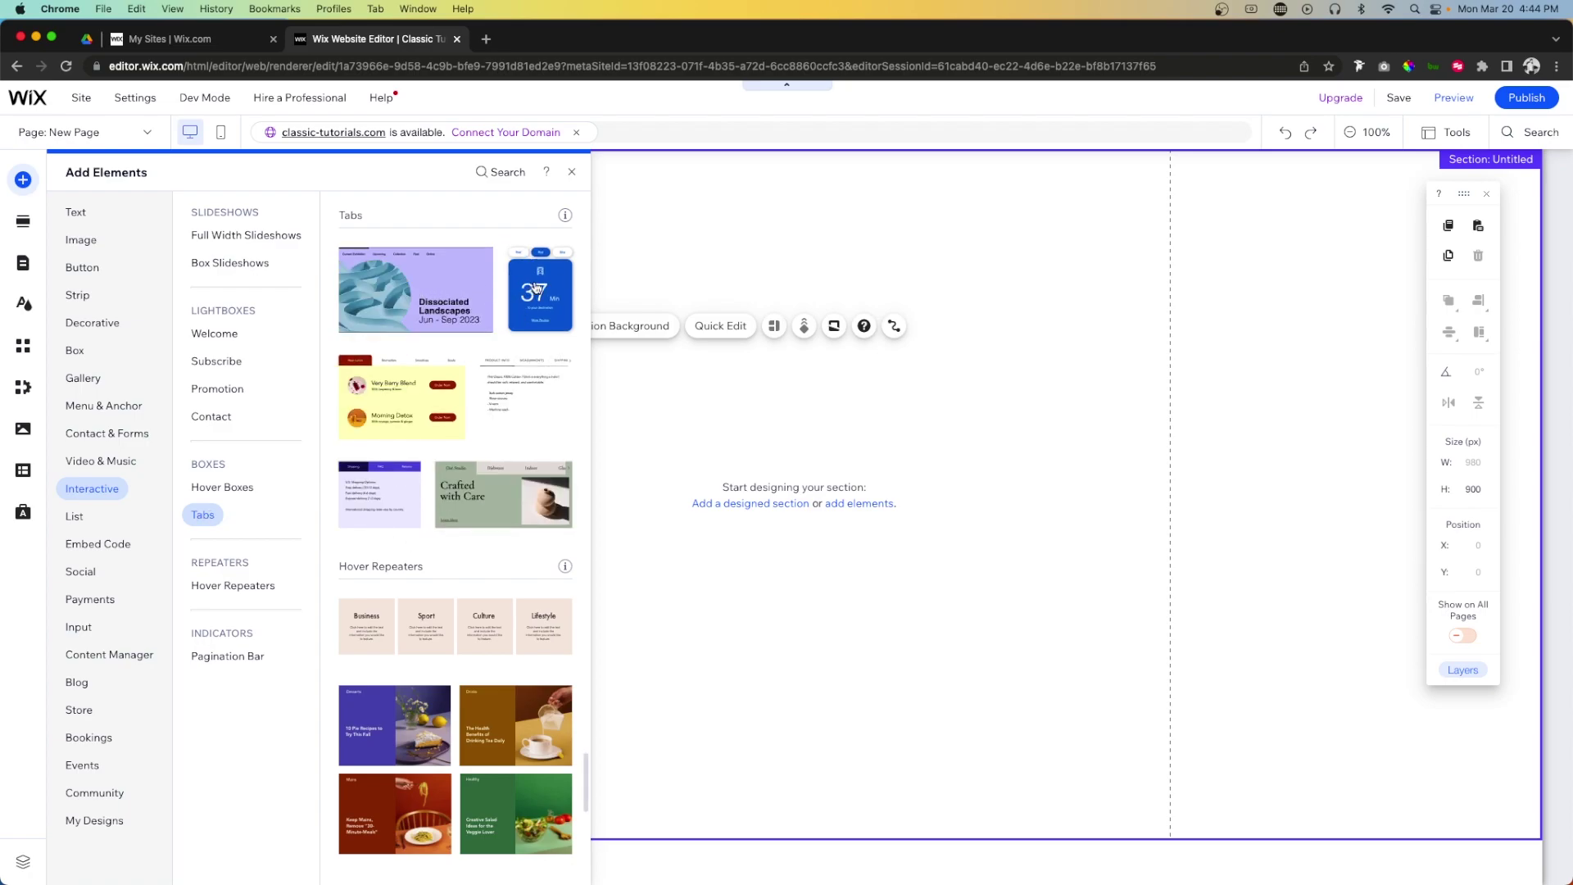
pyautogui.moveTo(534, 290); pyautogui.dragTo(772, 423)
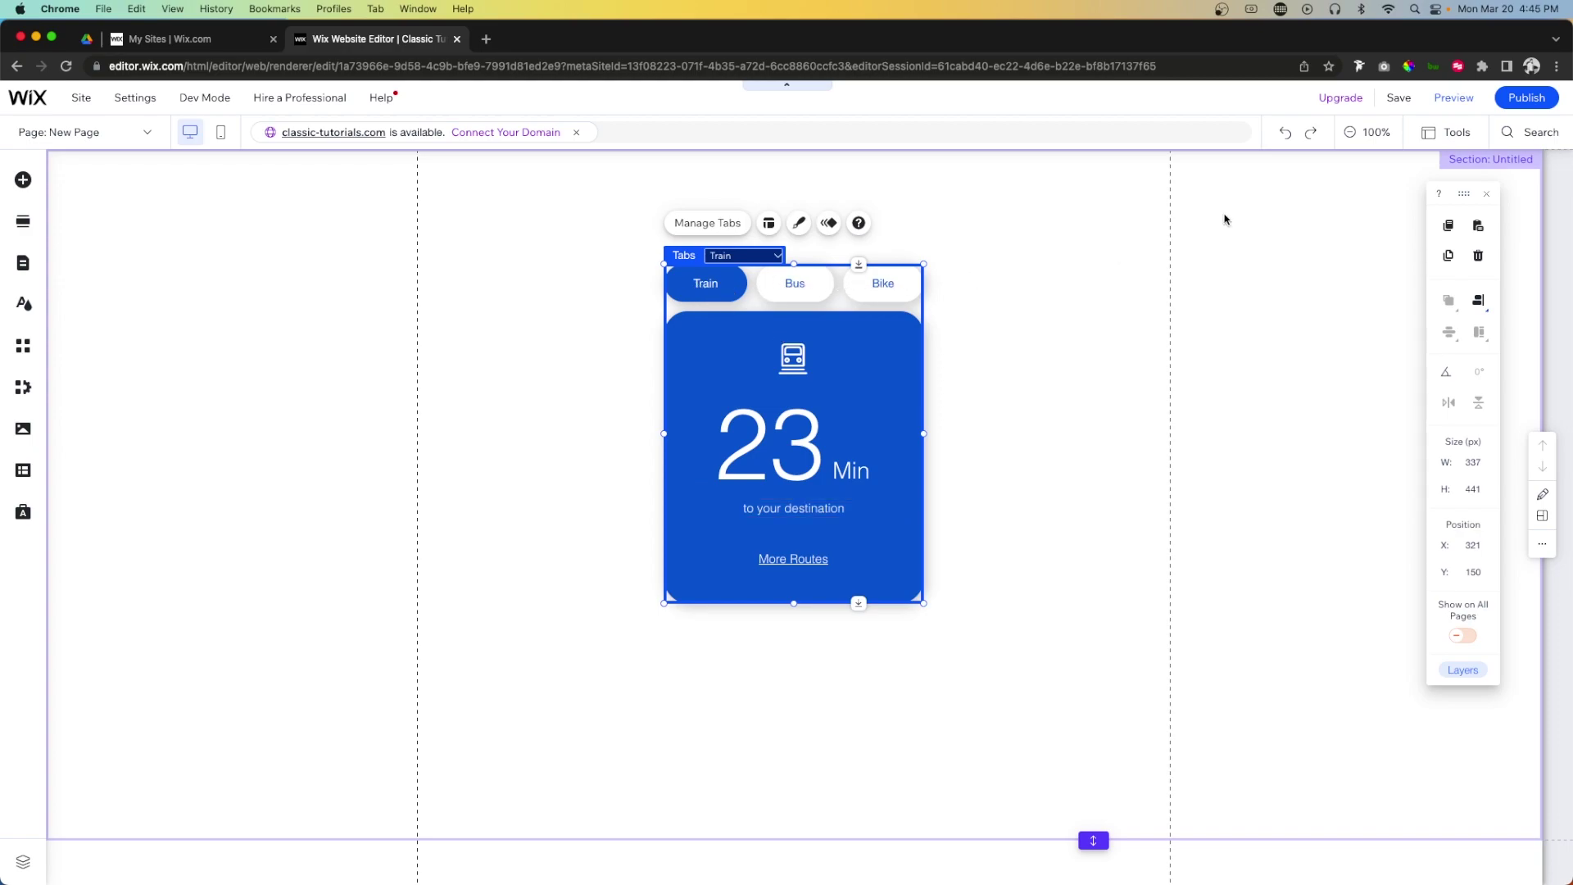
pyautogui.click(1454, 98)
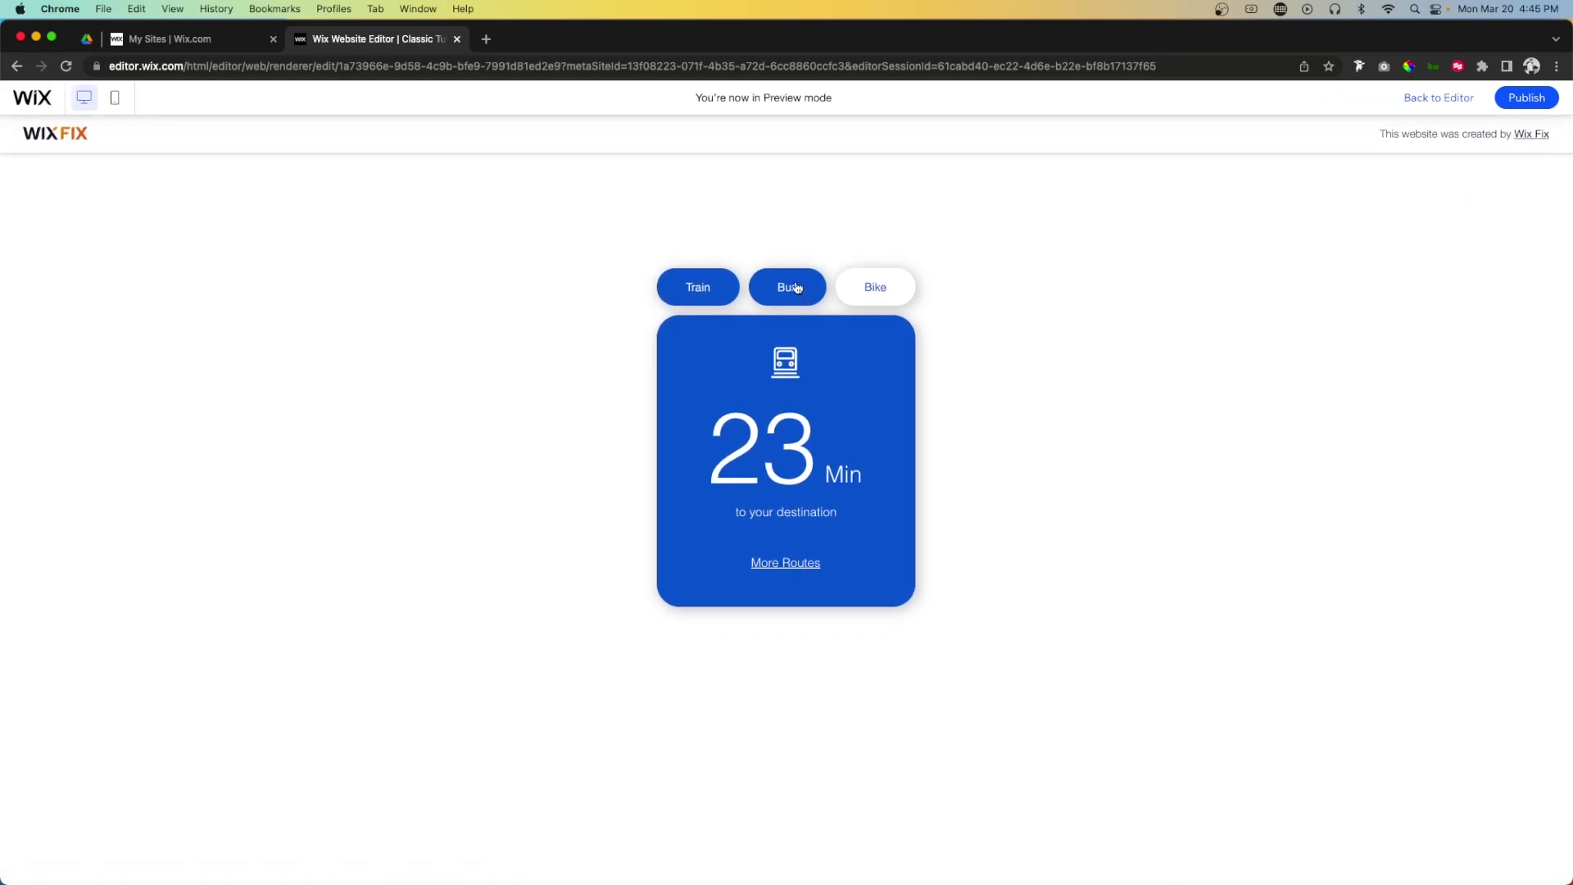
pyautogui.click(796, 287)
pyautogui.click(871, 291)
pyautogui.click(787, 287)
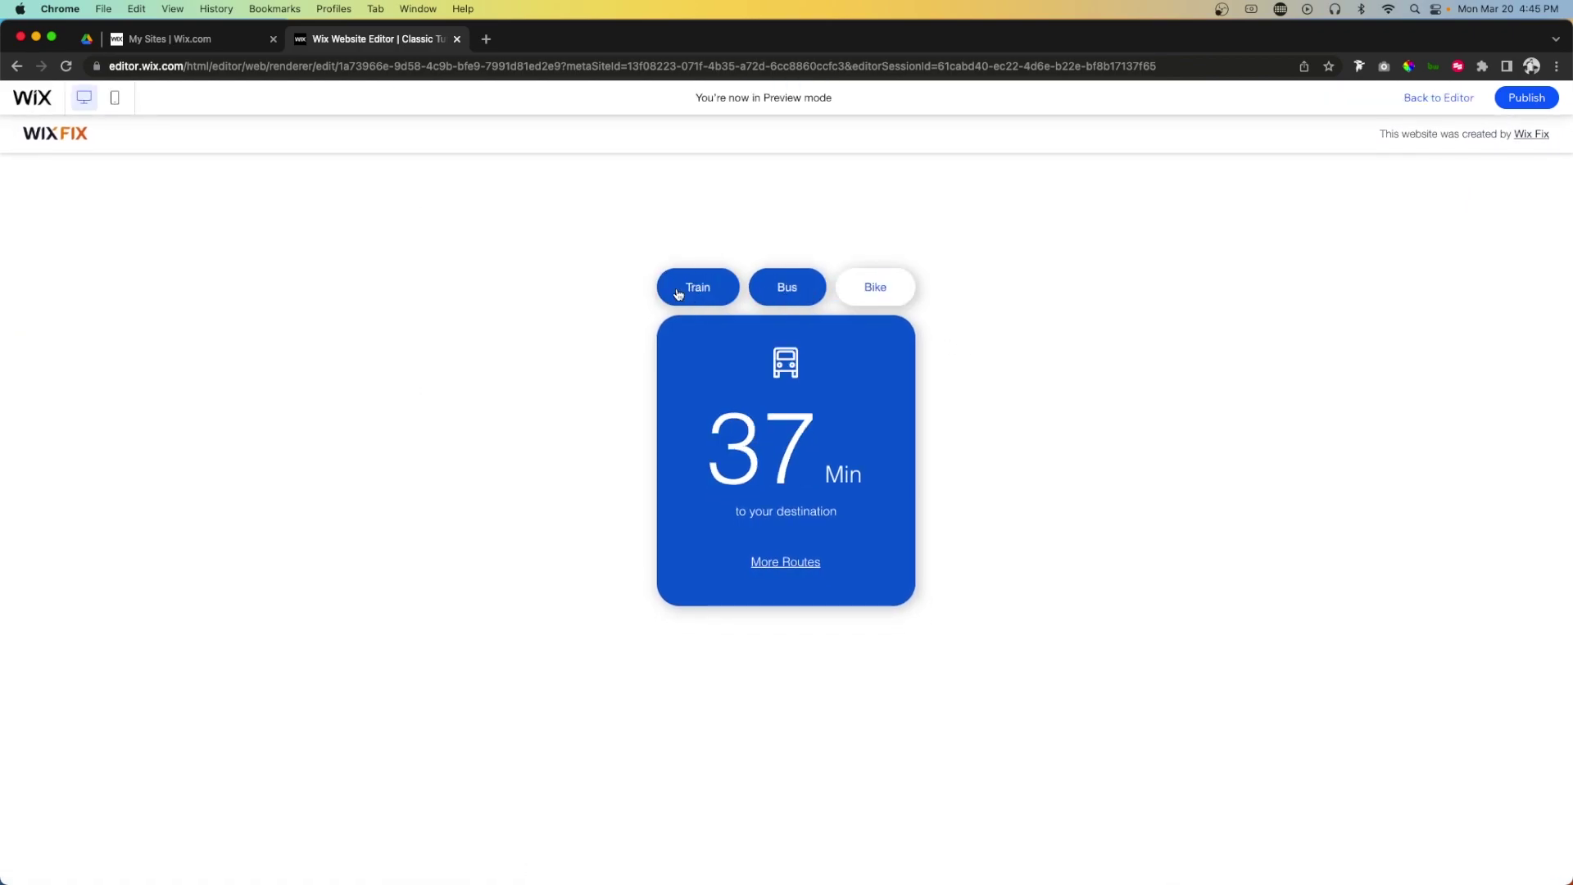
pyautogui.click(679, 294)
pyautogui.click(785, 294)
pyautogui.click(870, 291)
pyautogui.click(803, 295)
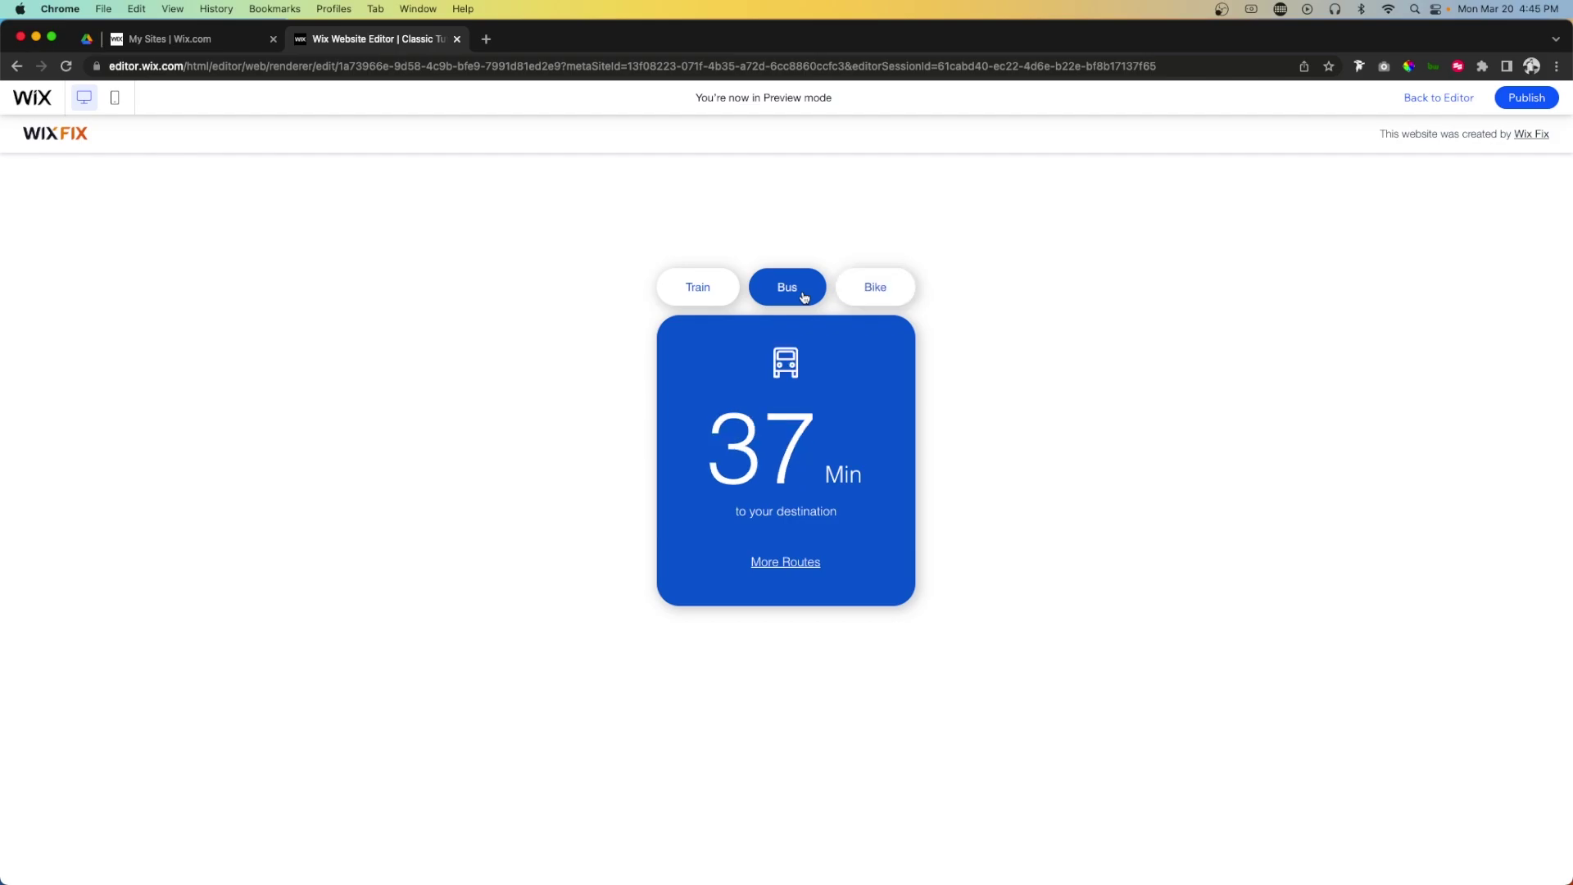
pyautogui.click(703, 296)
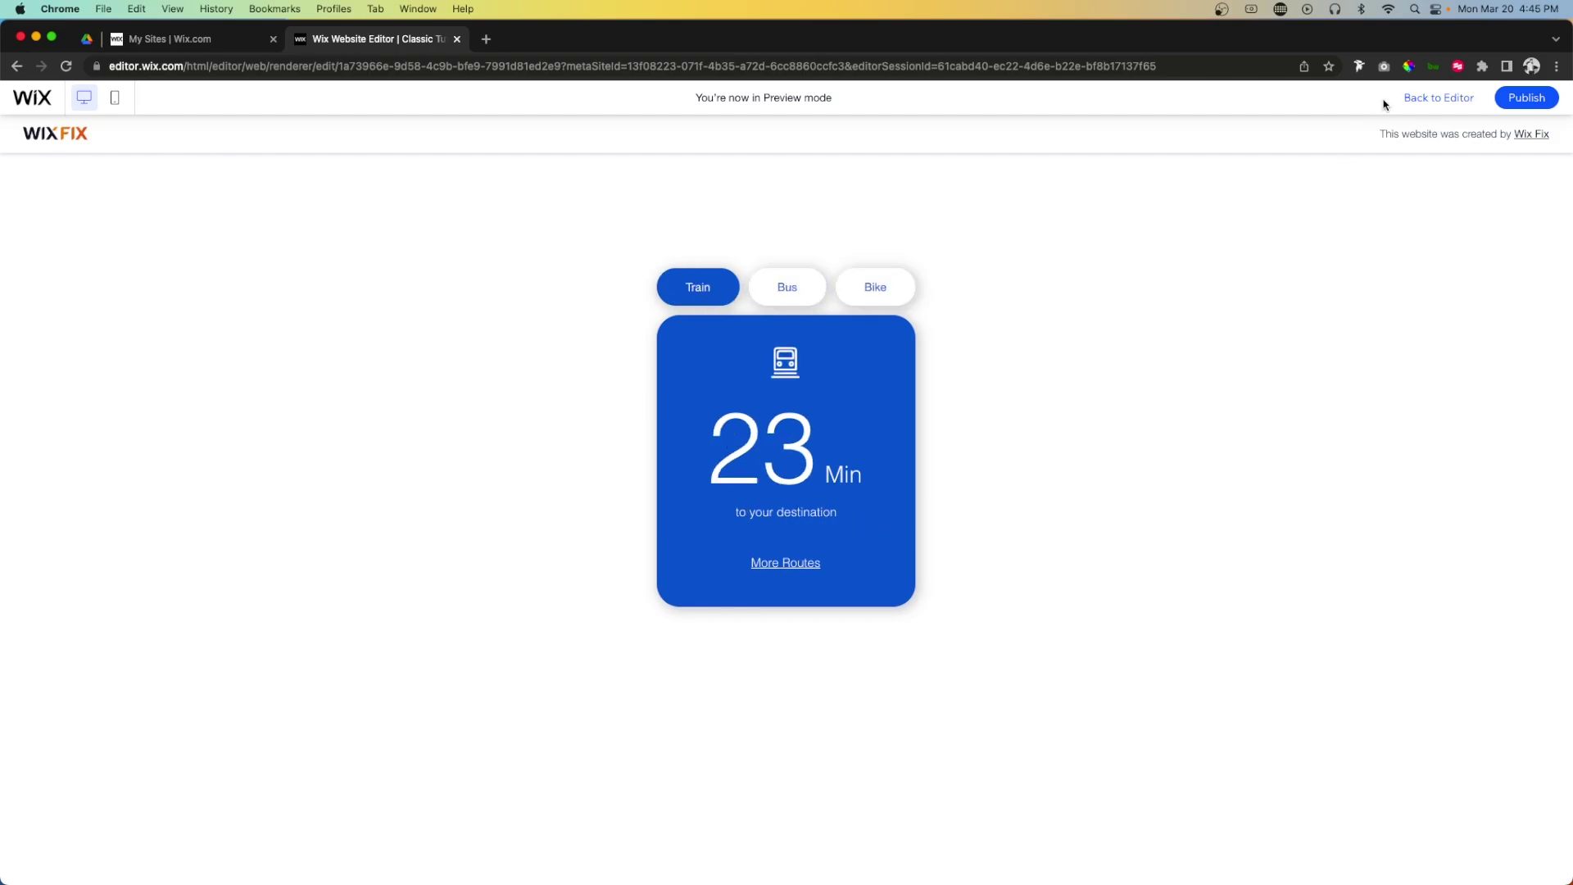
pyautogui.click(1437, 100)
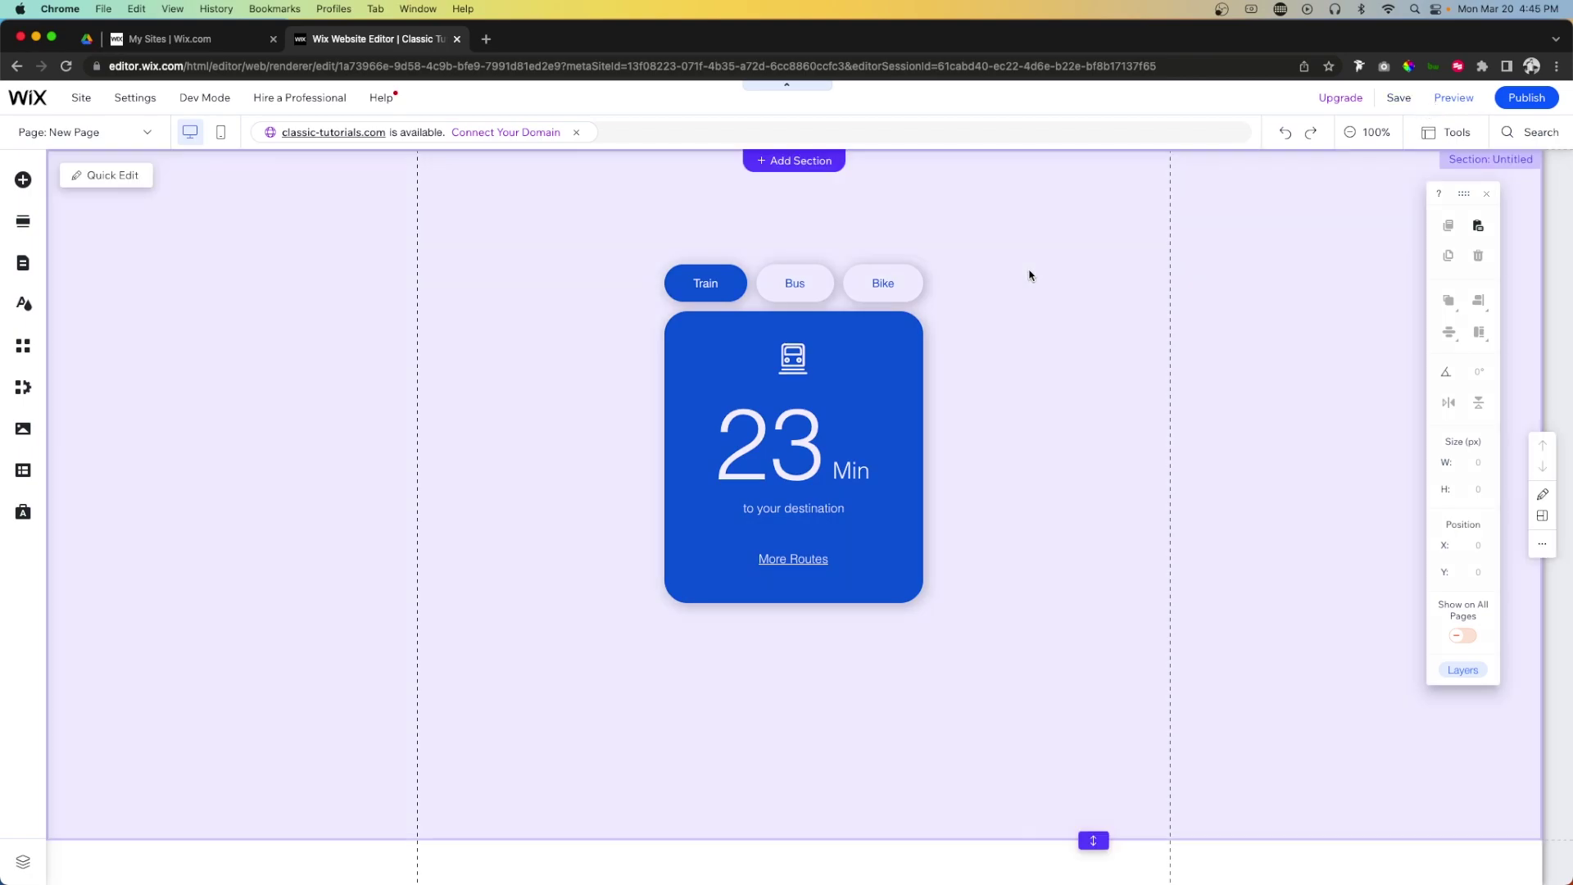
# Select the Tabs element and open its Customize Design panel
pyautogui.click(1026, 419)
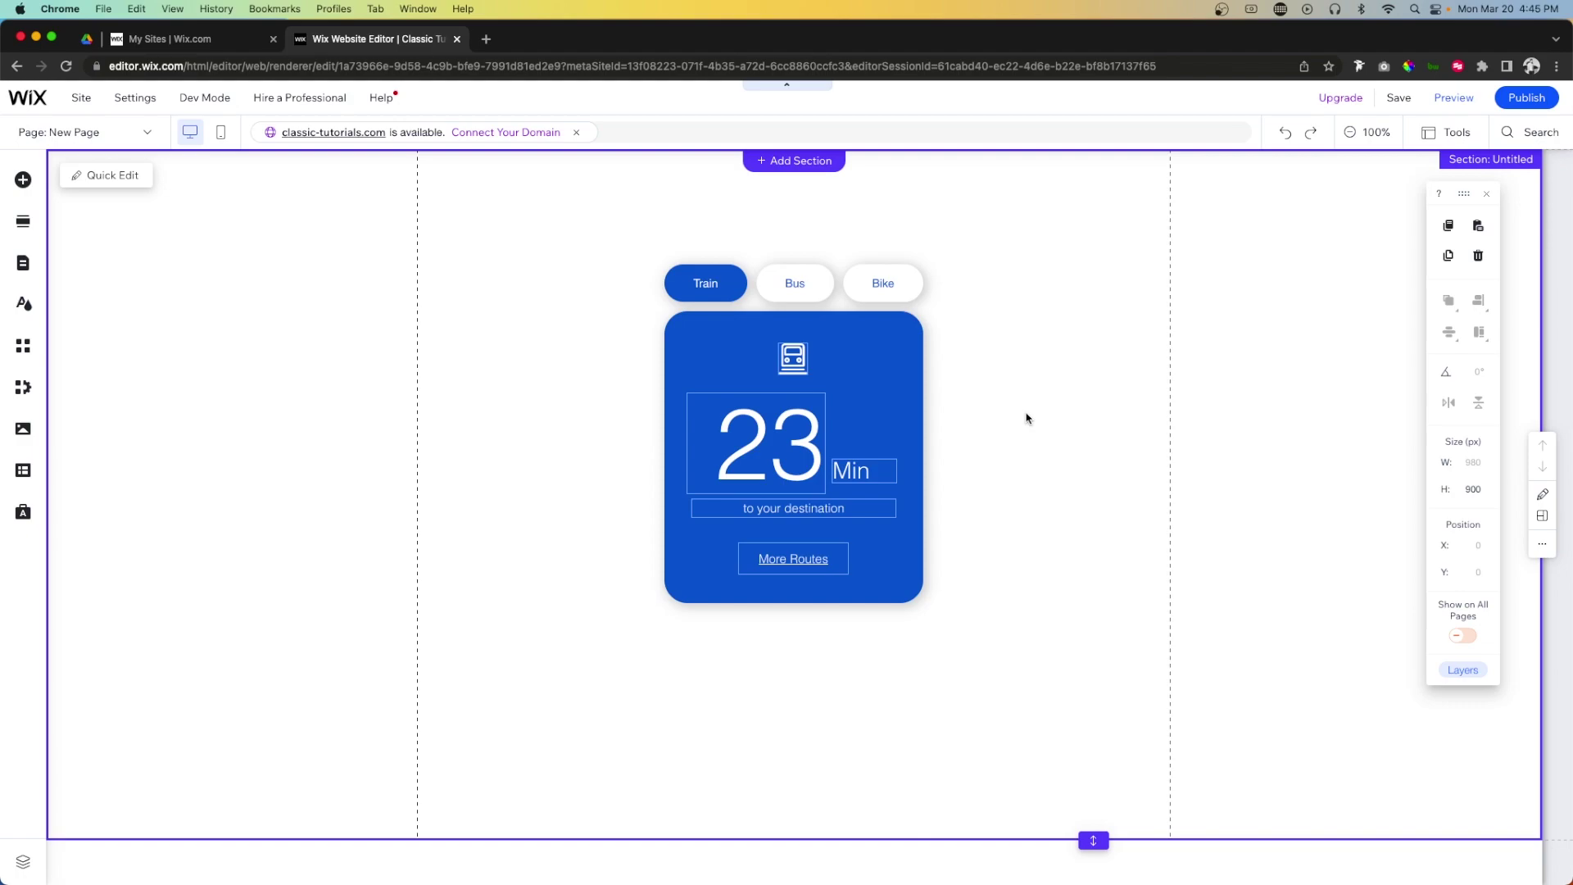
pyautogui.click(736, 320)
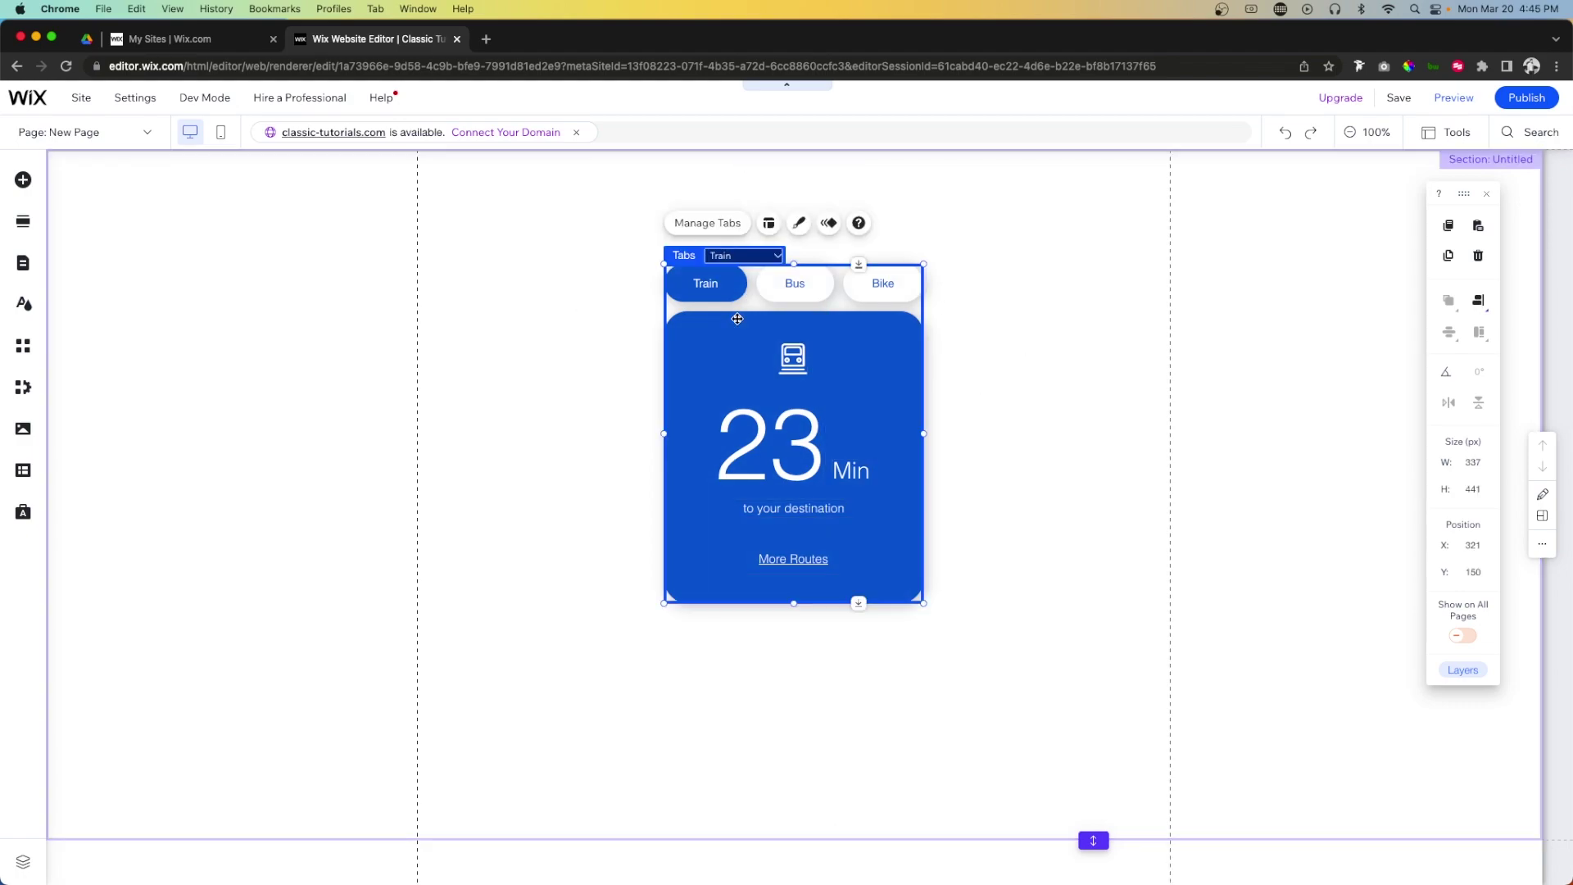
pyautogui.click(798, 224)
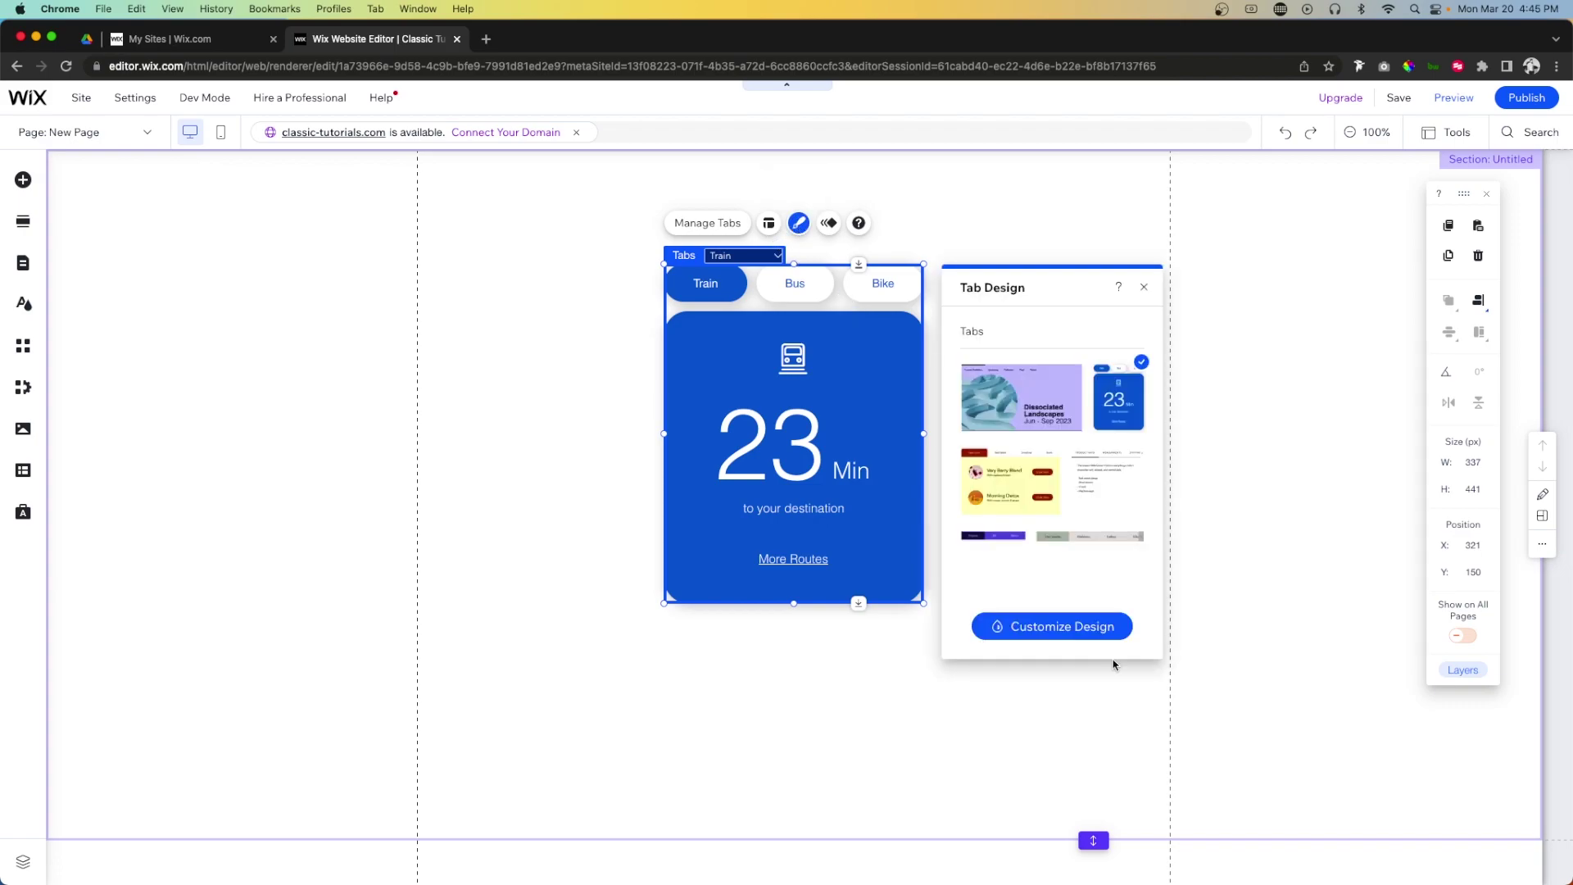
pyautogui.click(1062, 624)
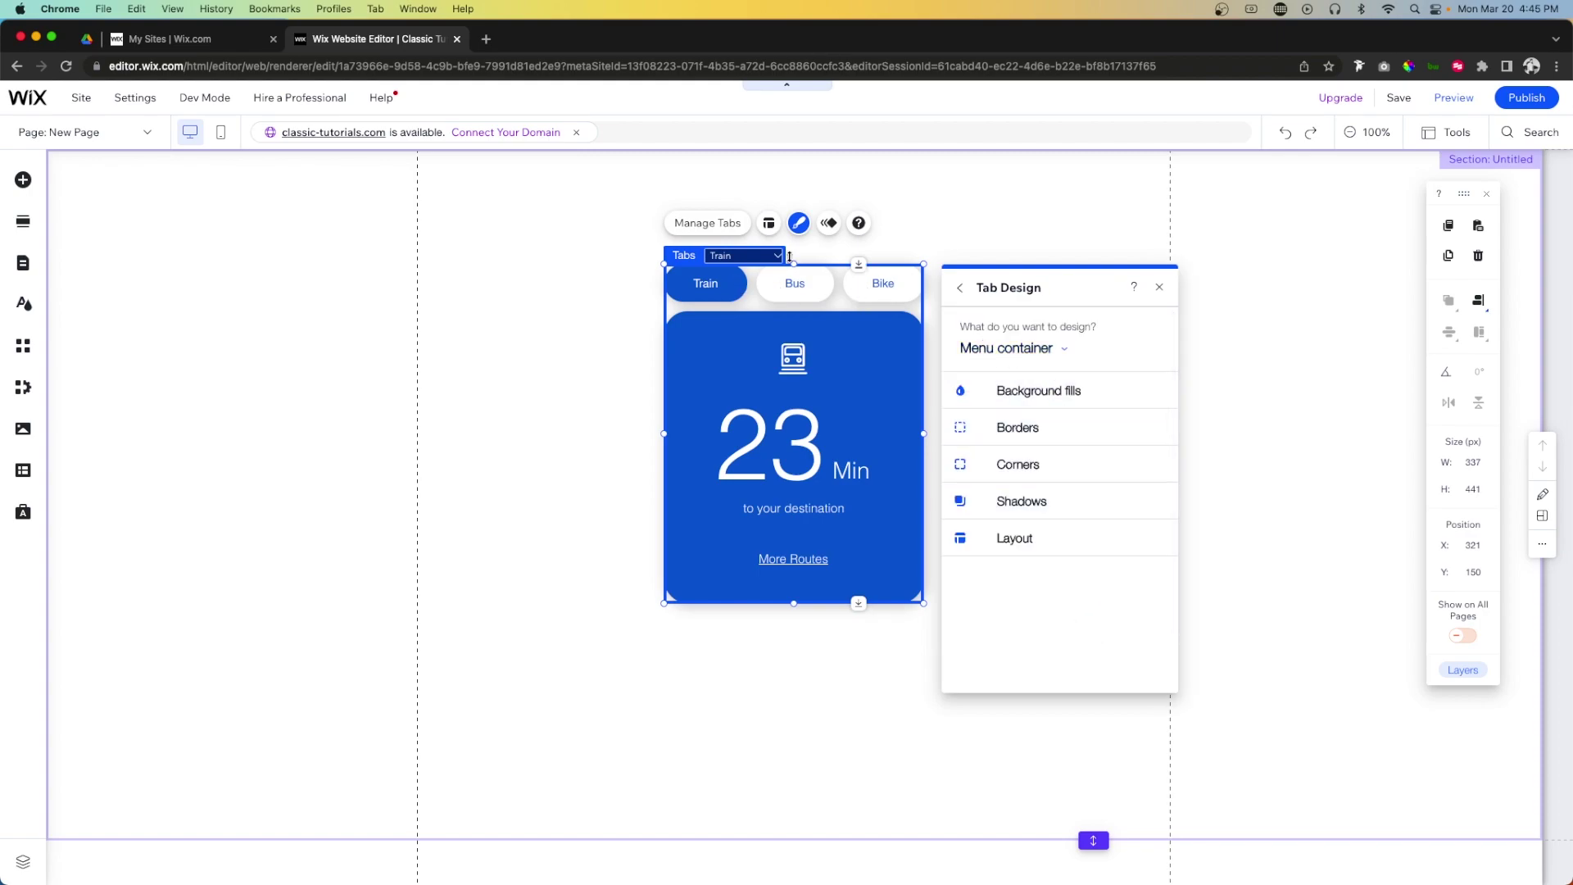
# Switch the part-to-design dropdown to Tabs, then to Containers
pyautogui.click(1007, 348)
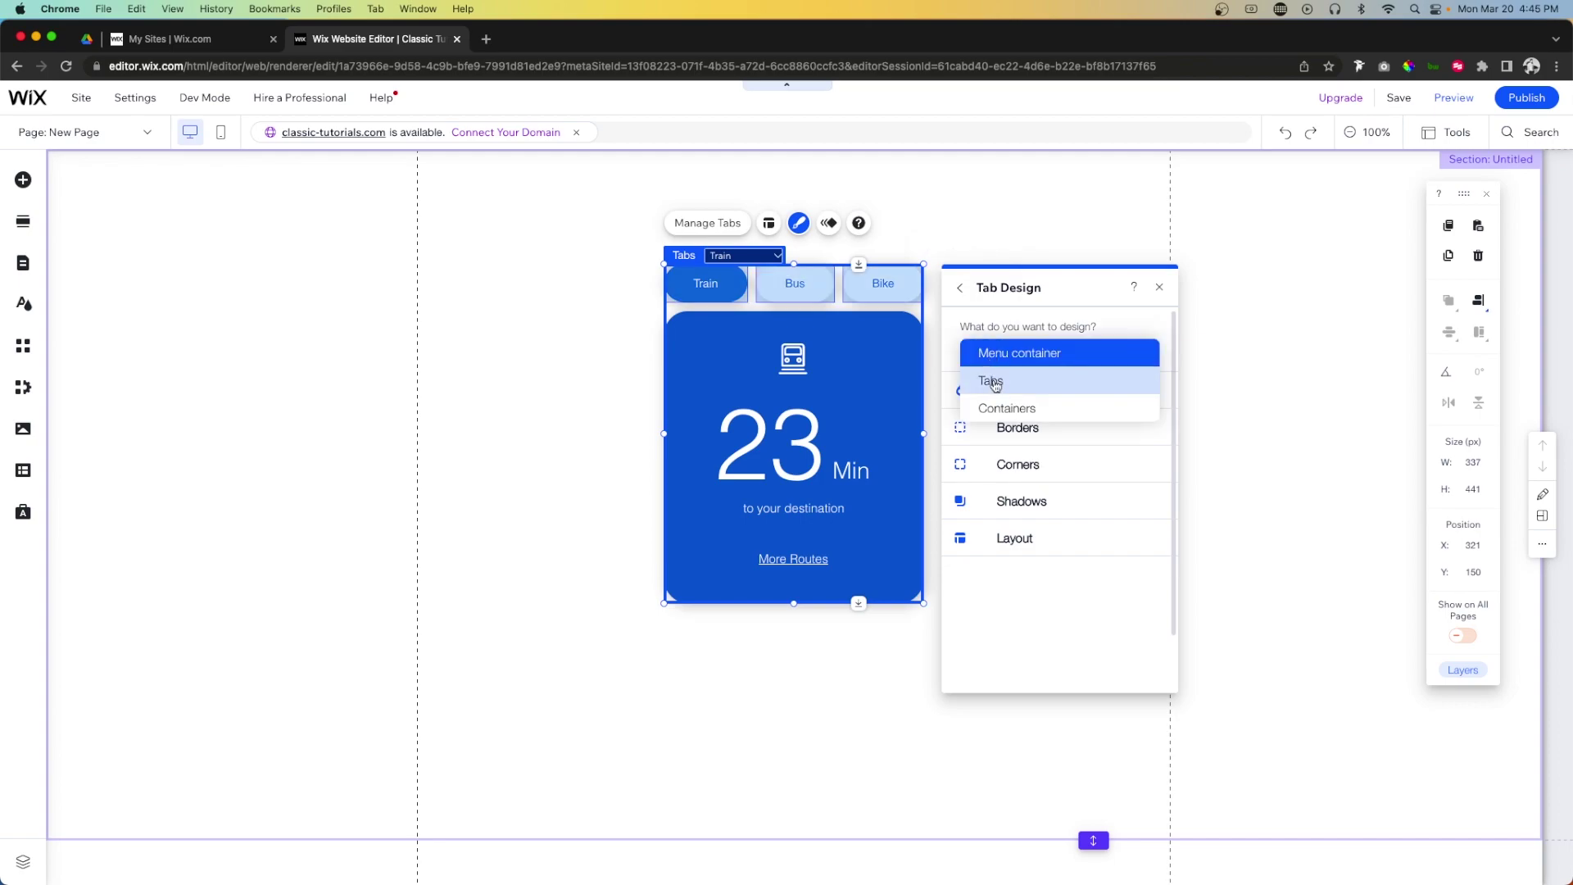
pyautogui.click(991, 379)
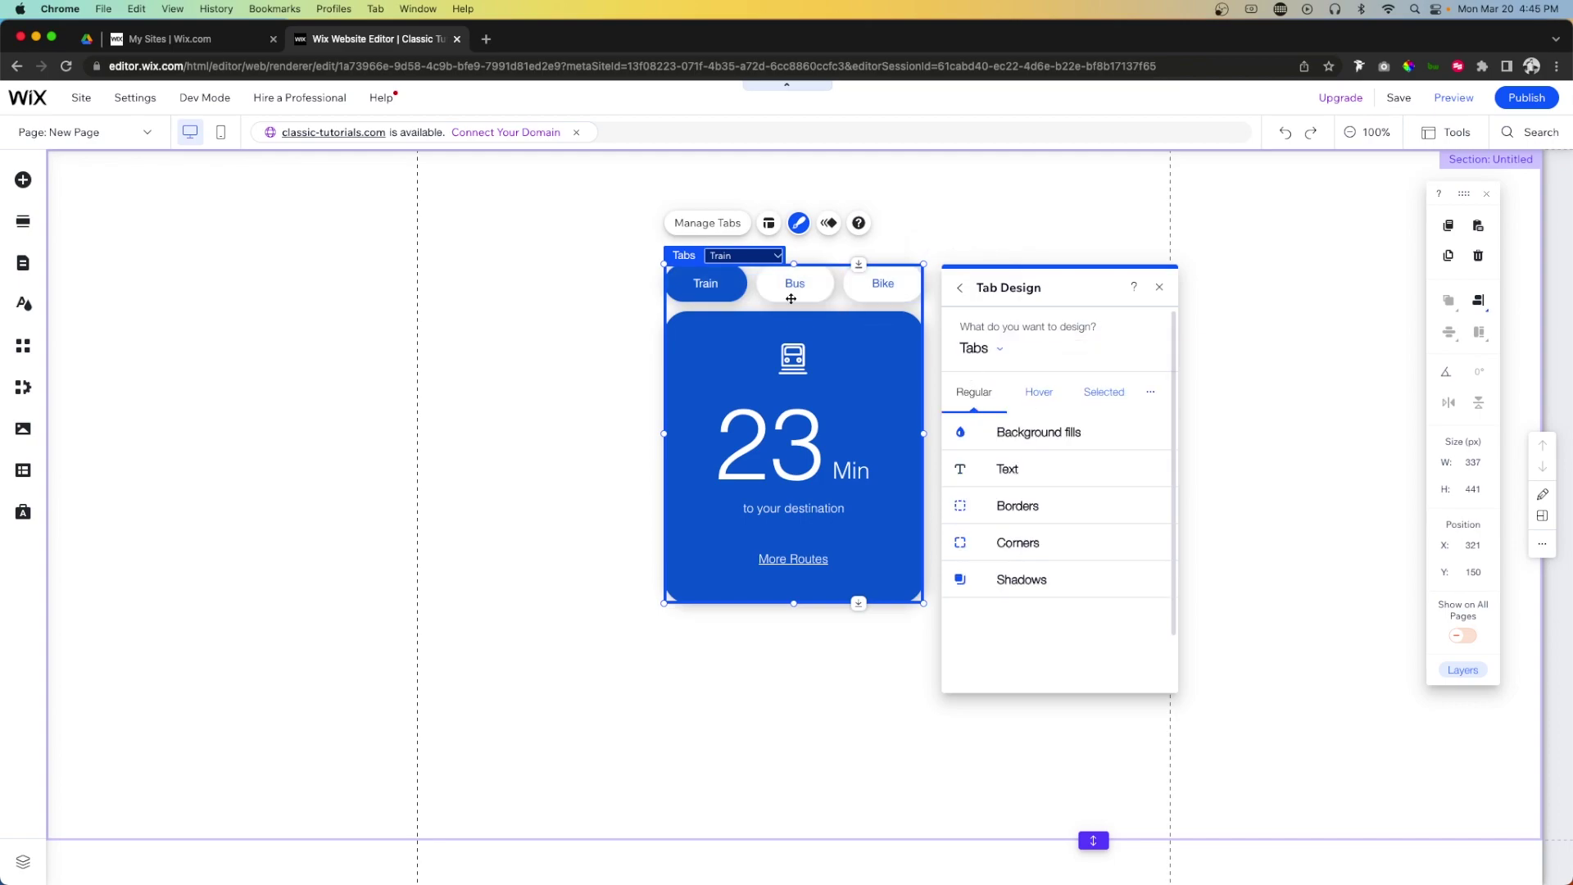
pyautogui.click(975, 348)
pyautogui.click(1001, 411)
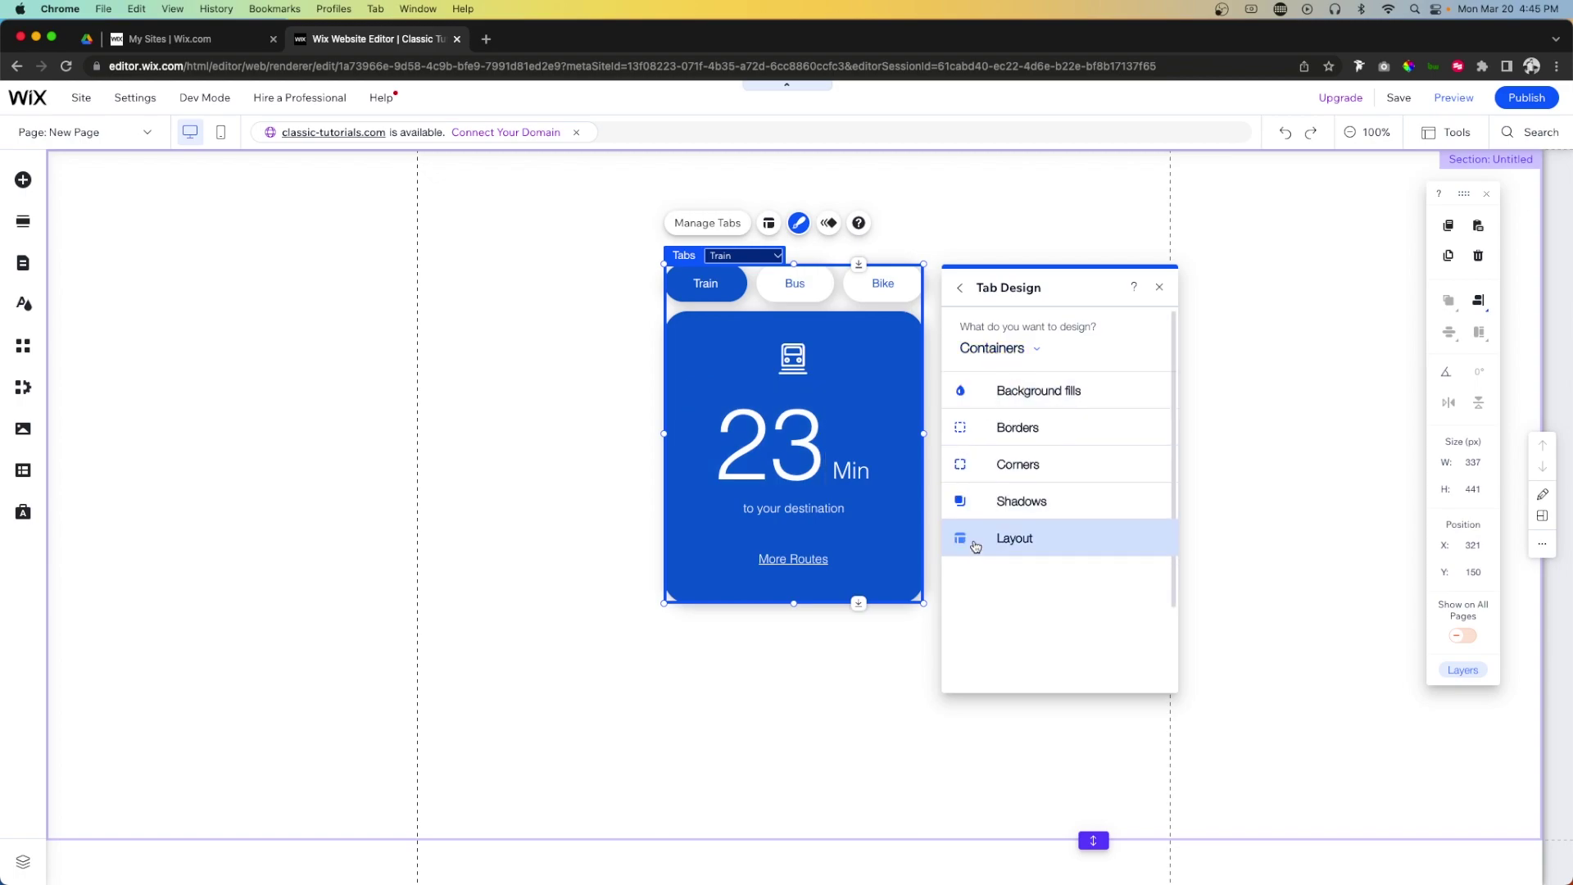
# Switch the design dropdown to Menu container, then settle on Tabs
pyautogui.click(1000, 352)
pyautogui.click(999, 359)
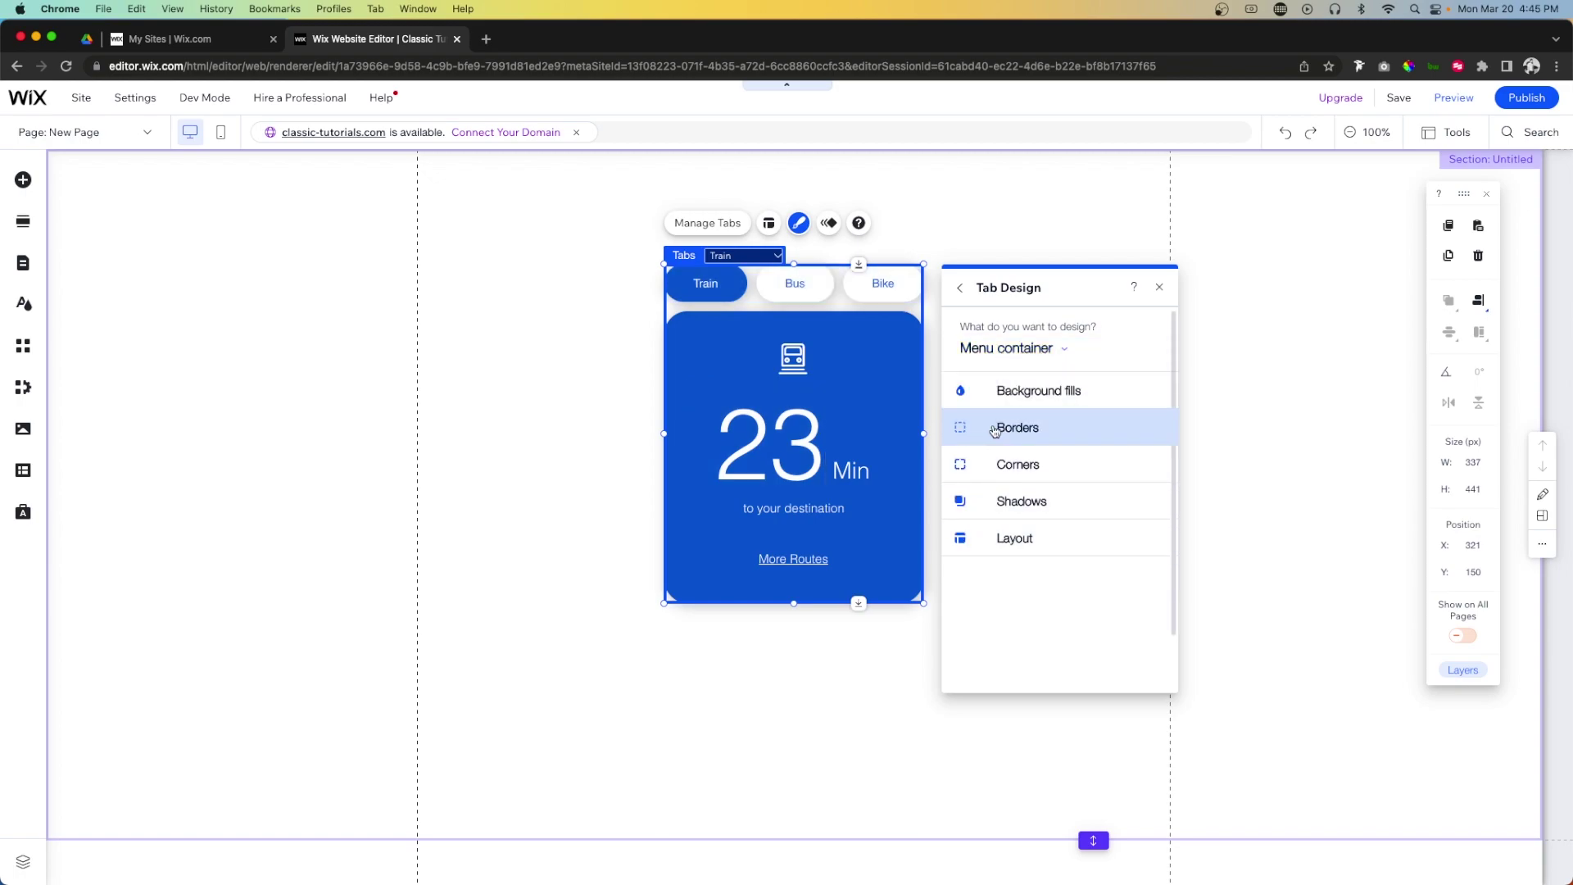
pyautogui.click(1009, 353)
pyautogui.click(1000, 377)
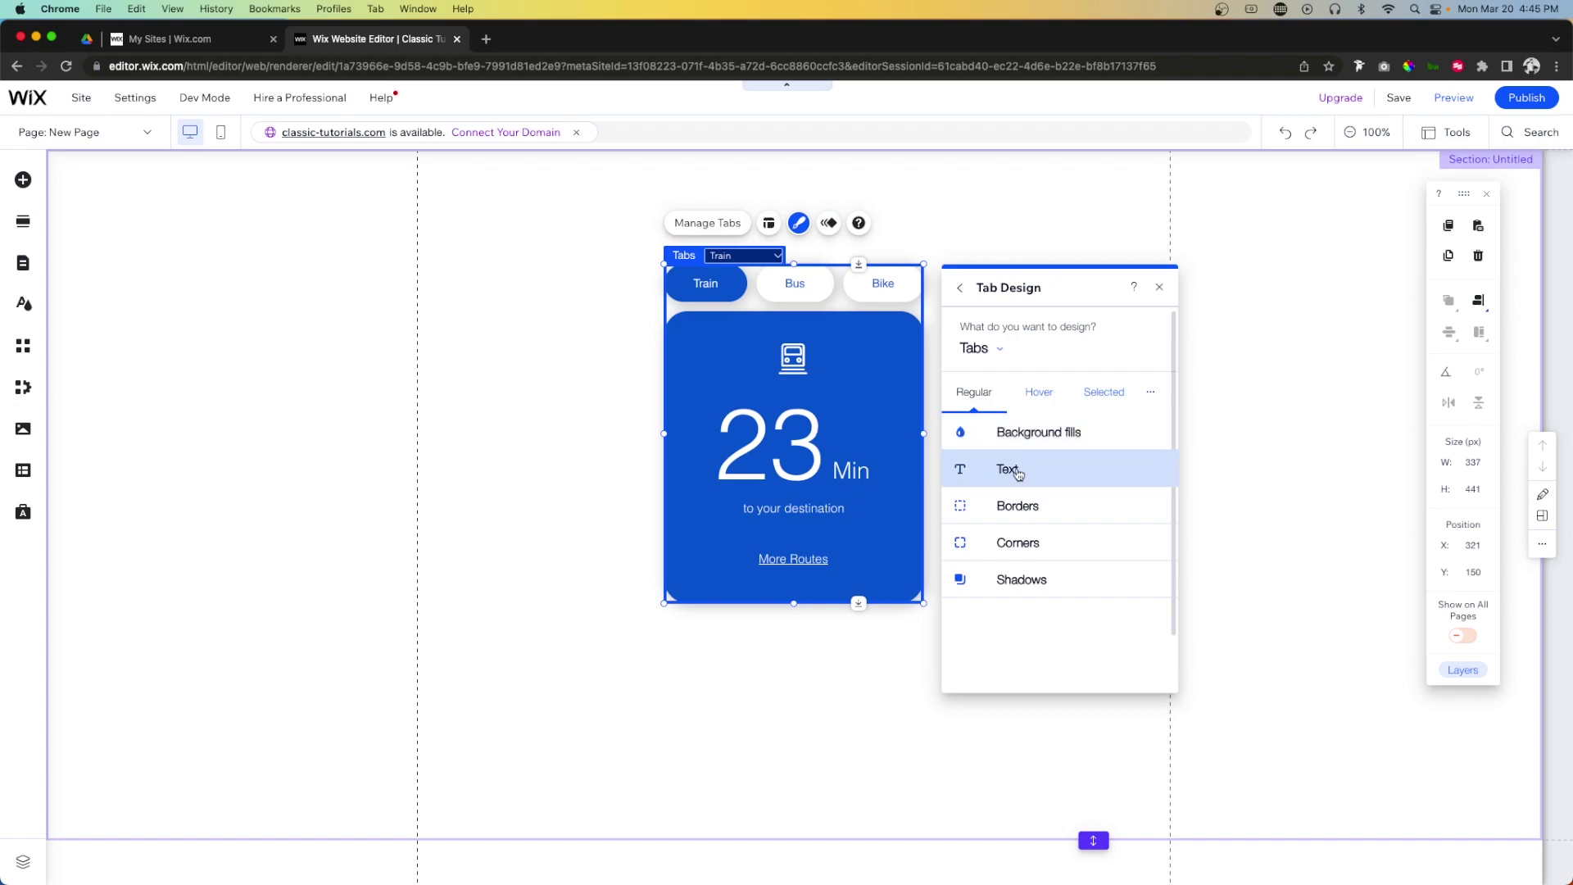
# Review the tabs' Text, Borders, Corners and Shadows settings, including the 20% shadow
pyautogui.click(1064, 478)
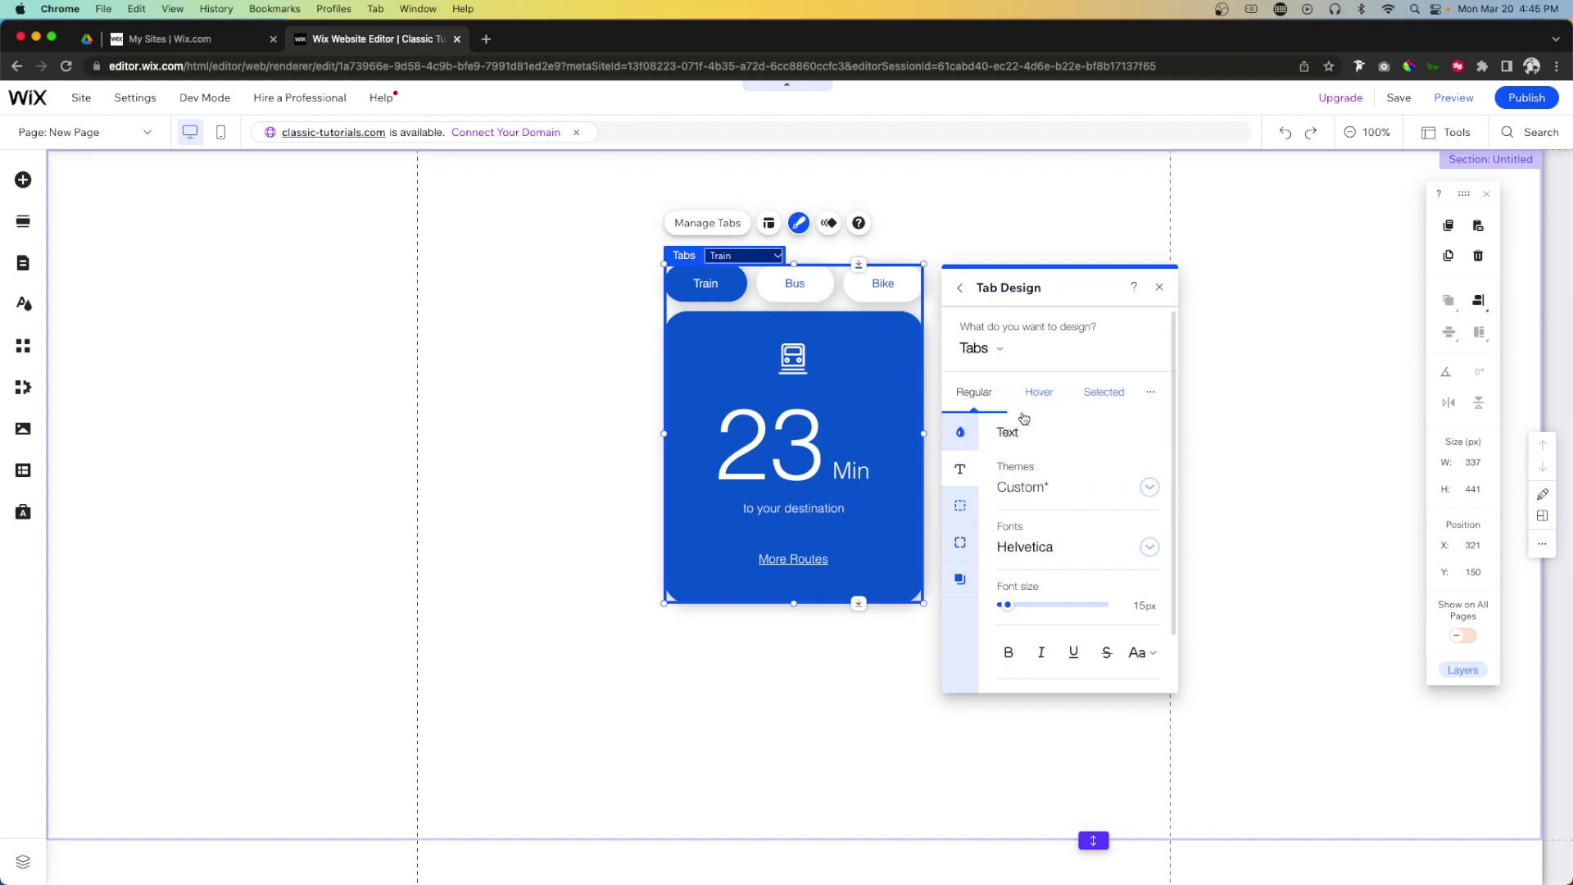
pyautogui.click(960, 504)
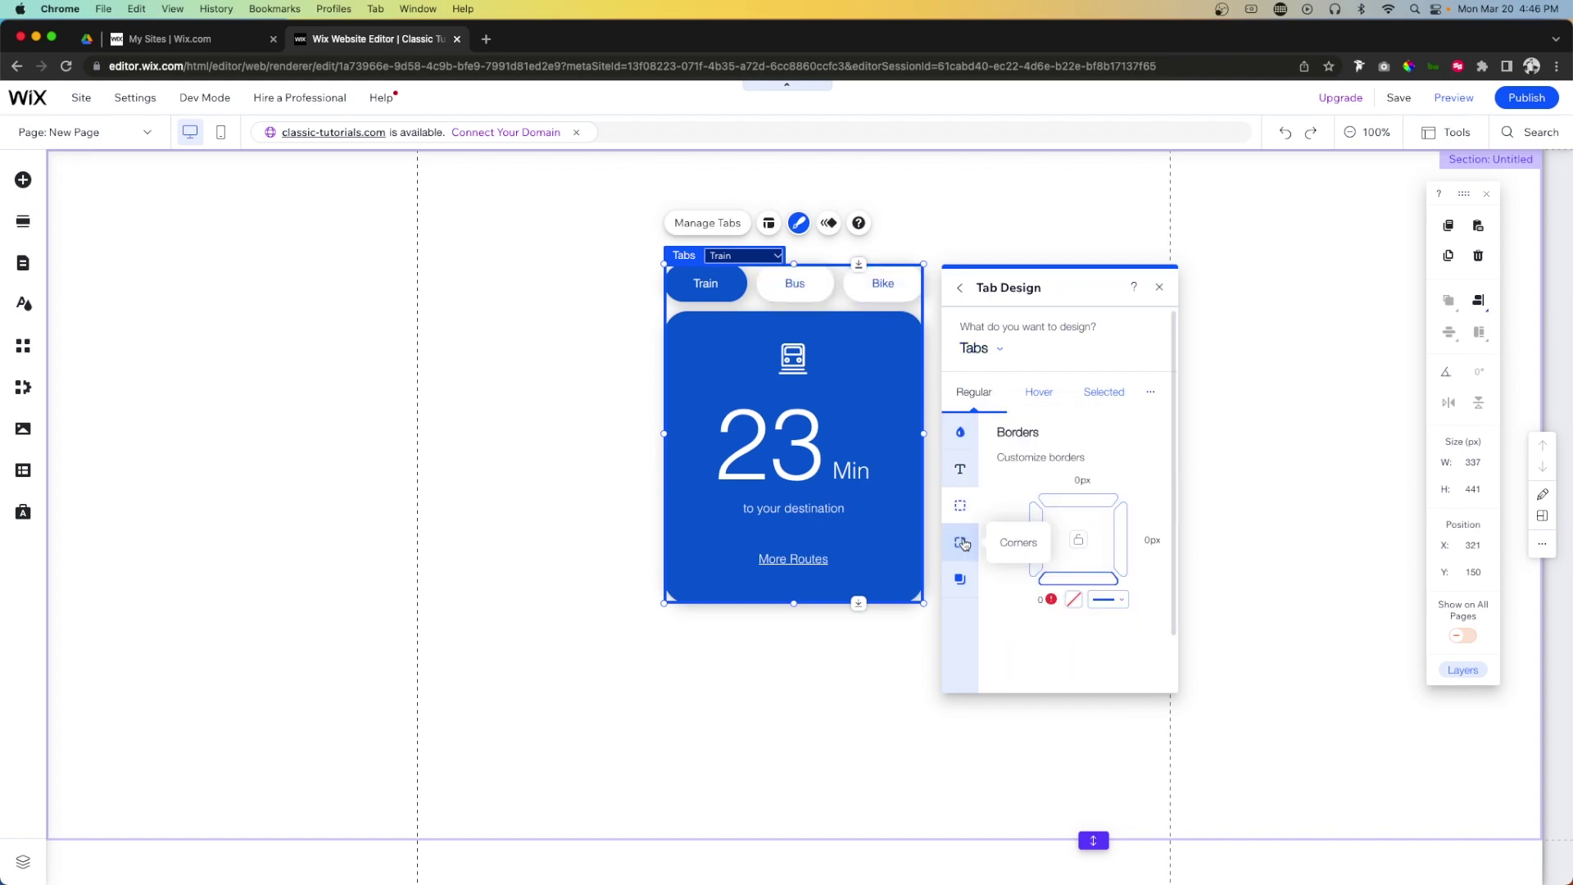
pyautogui.click(961, 543)
pyautogui.click(961, 580)
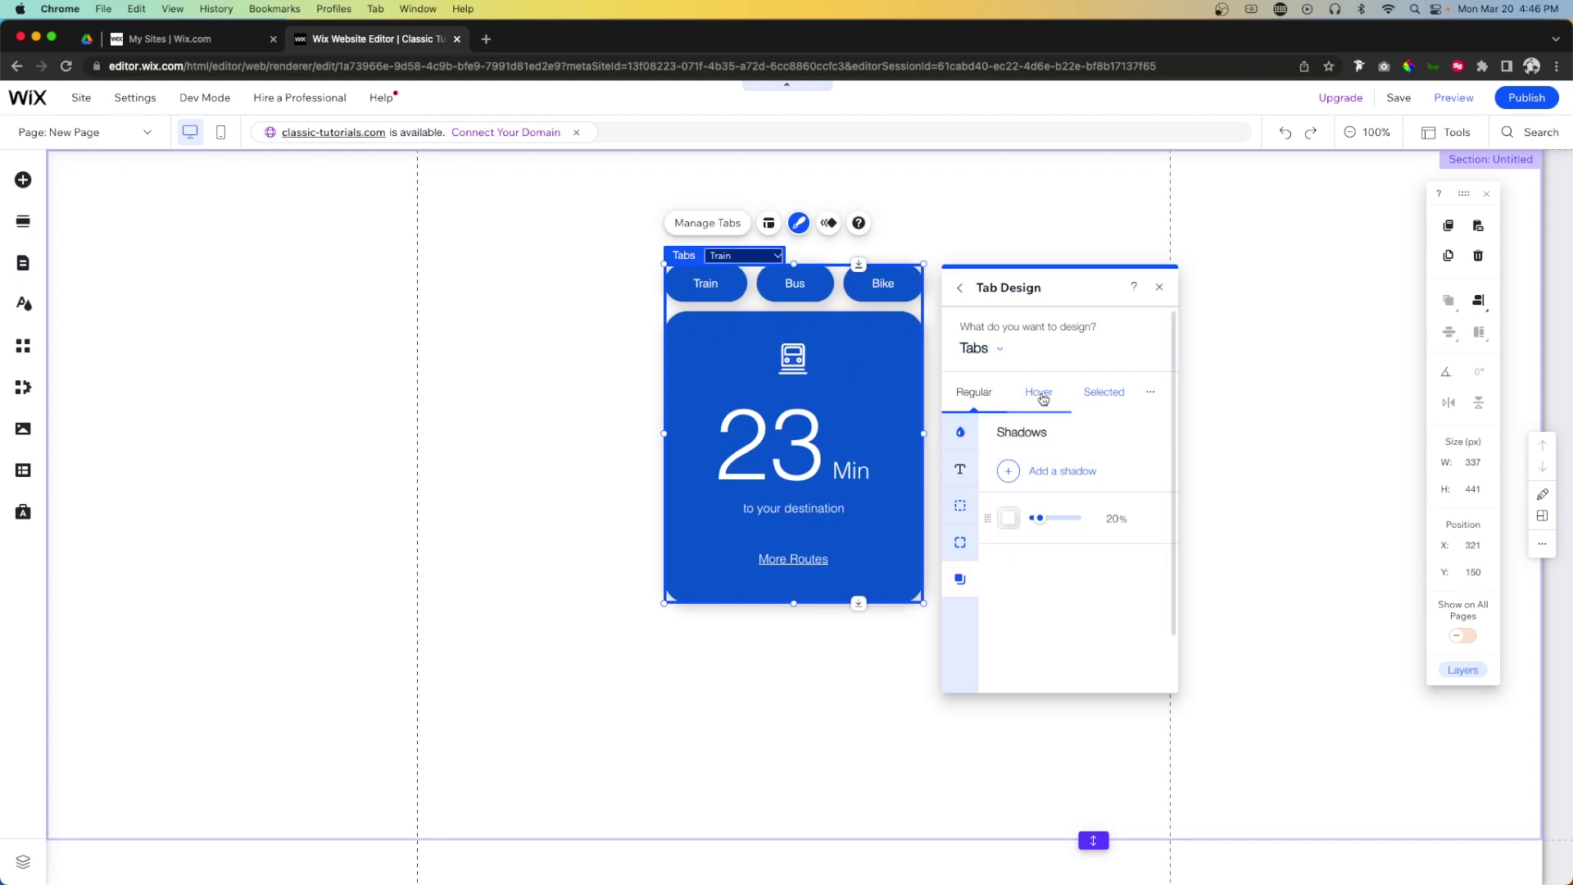
# Give the menu container a fill layer in theme blue #0057E1
pyautogui.click(991, 348)
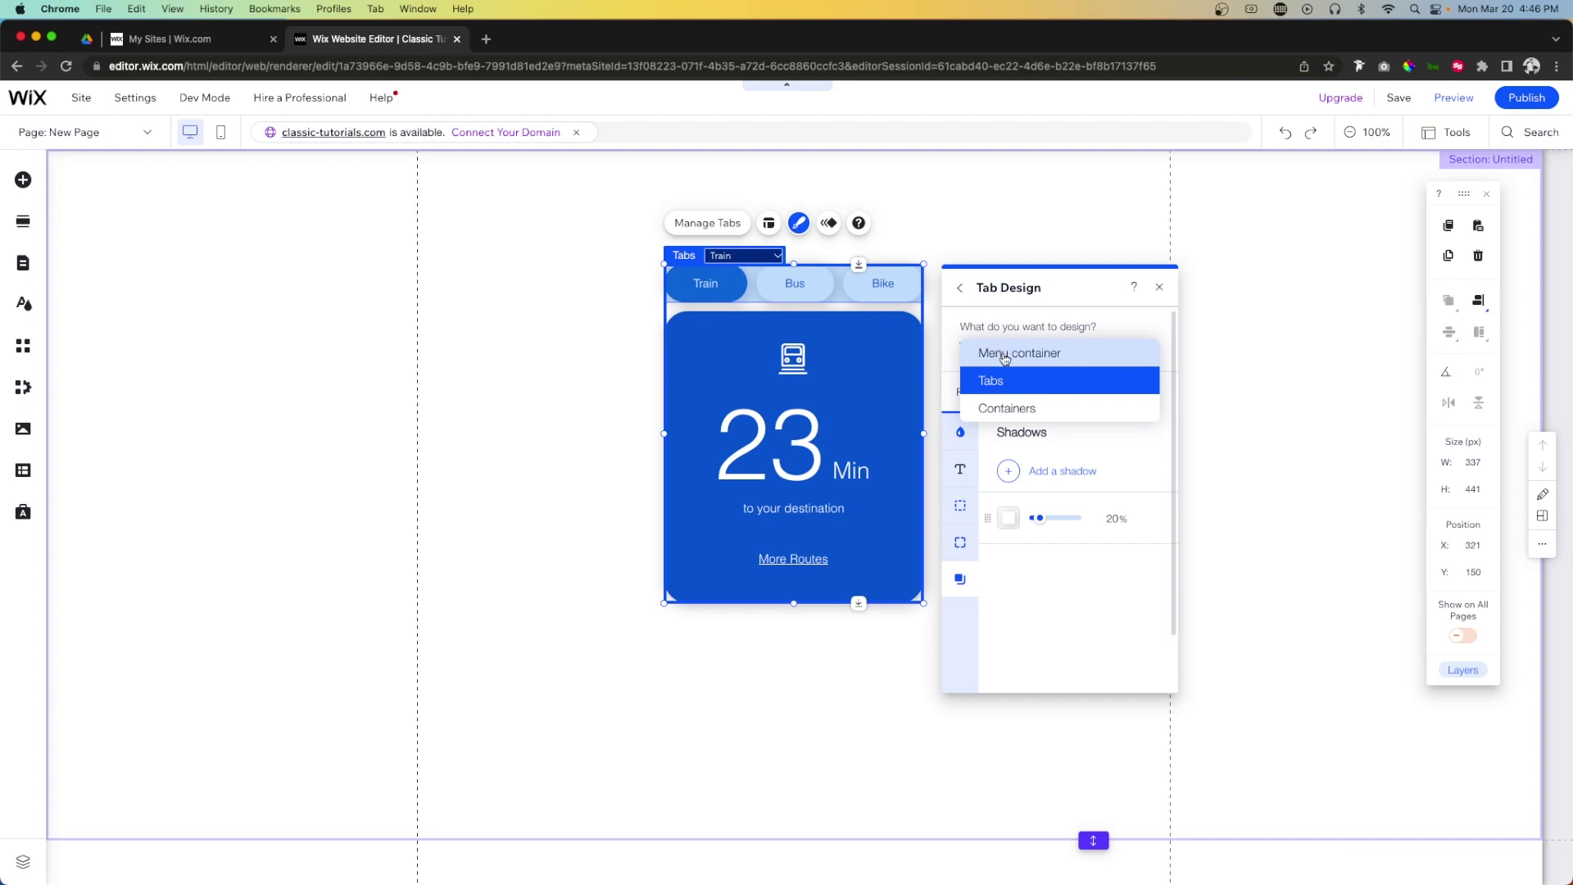
pyautogui.click(1021, 354)
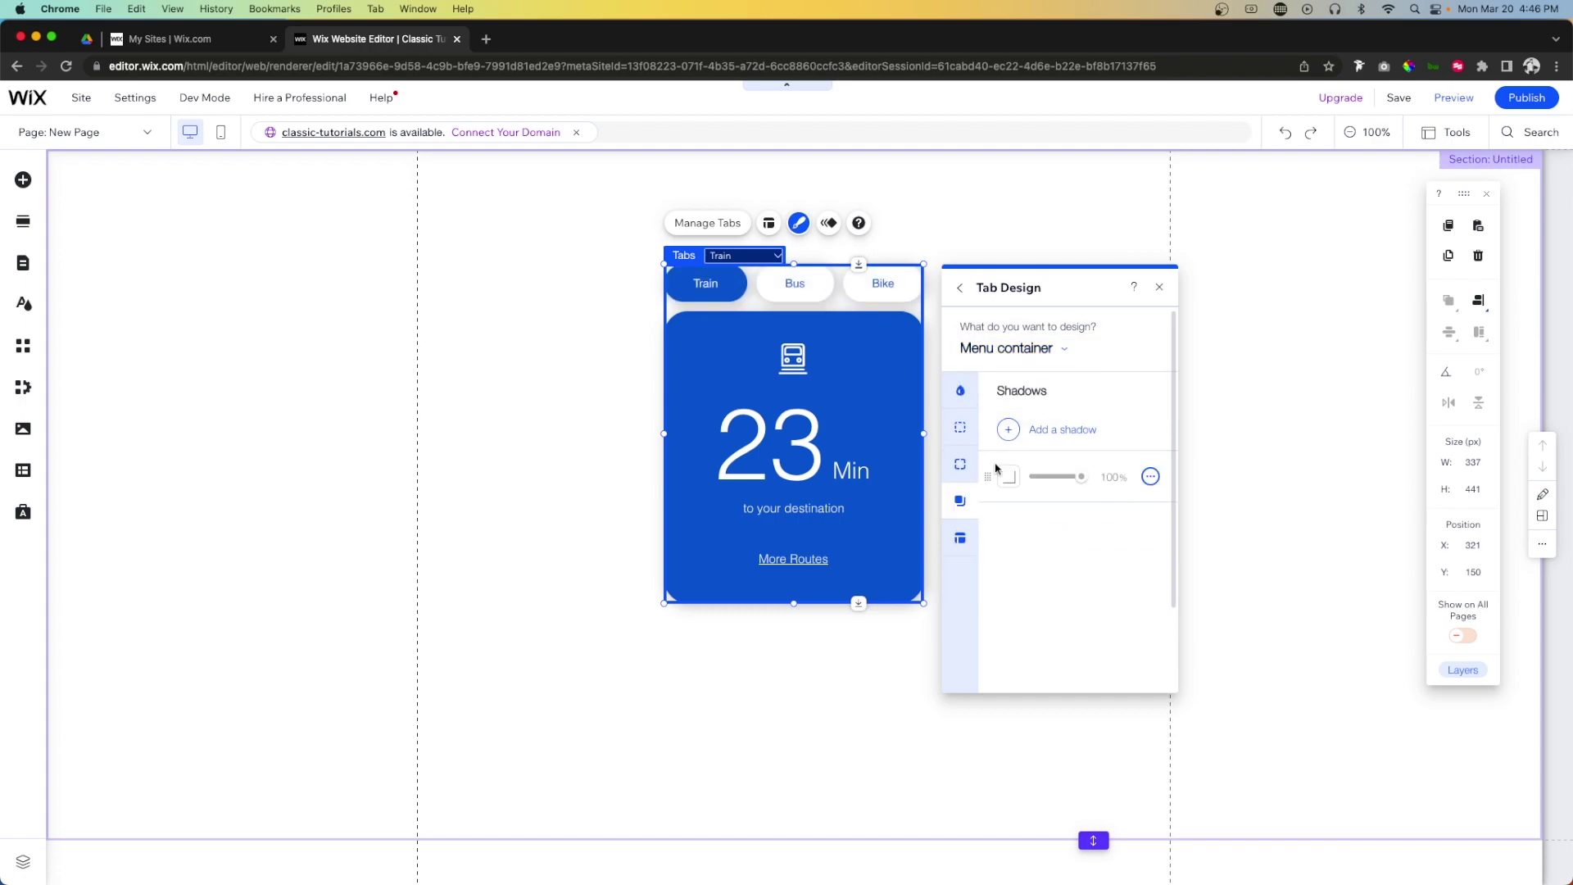
pyautogui.click(961, 393)
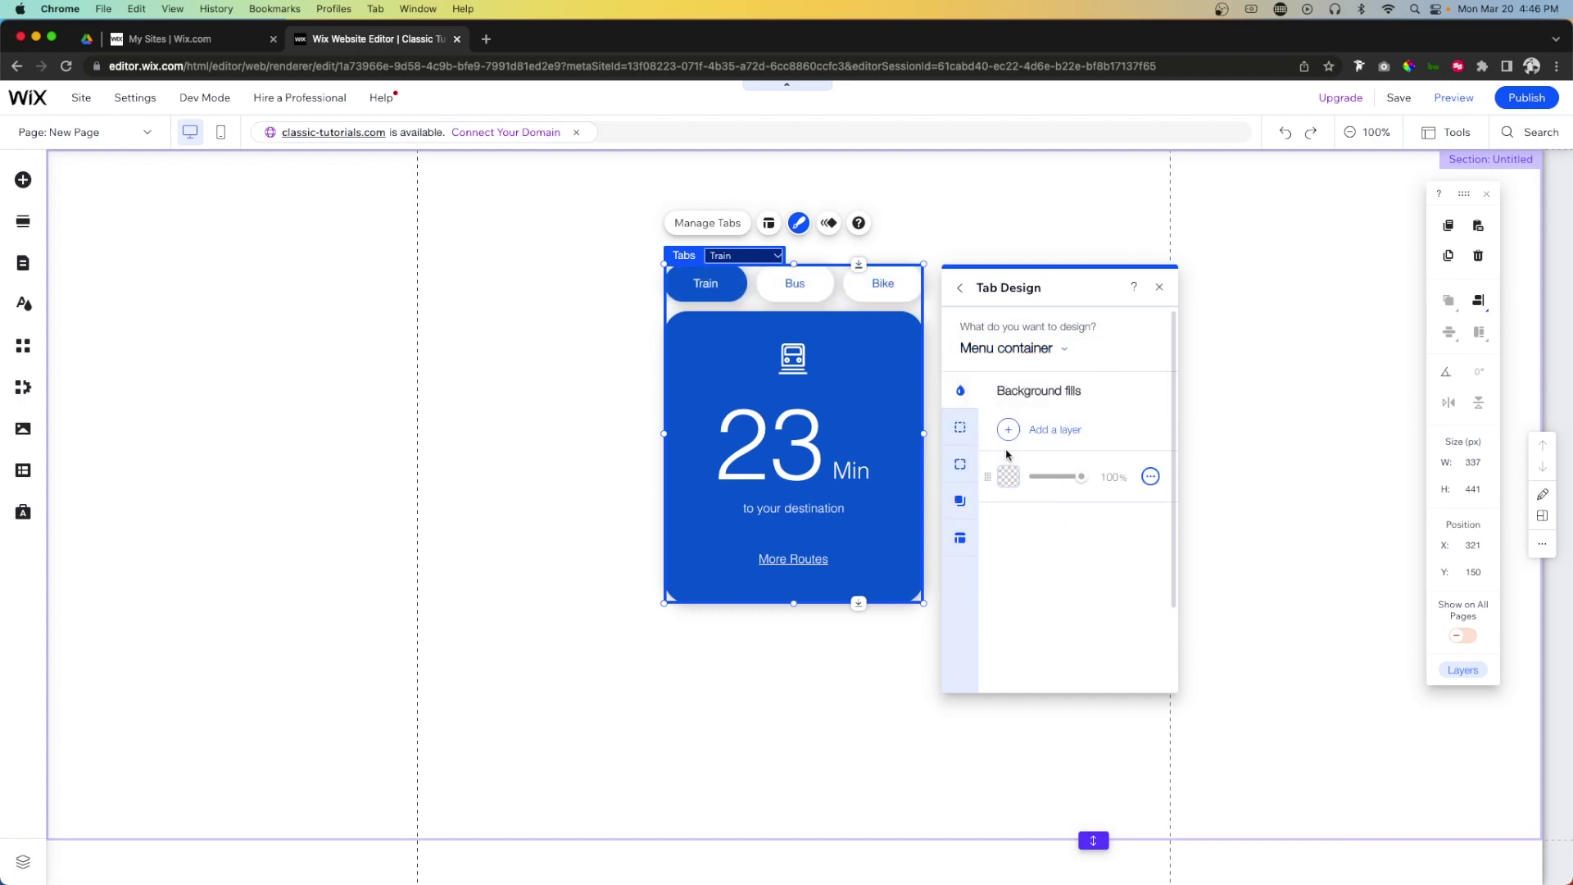
pyautogui.click(1009, 428)
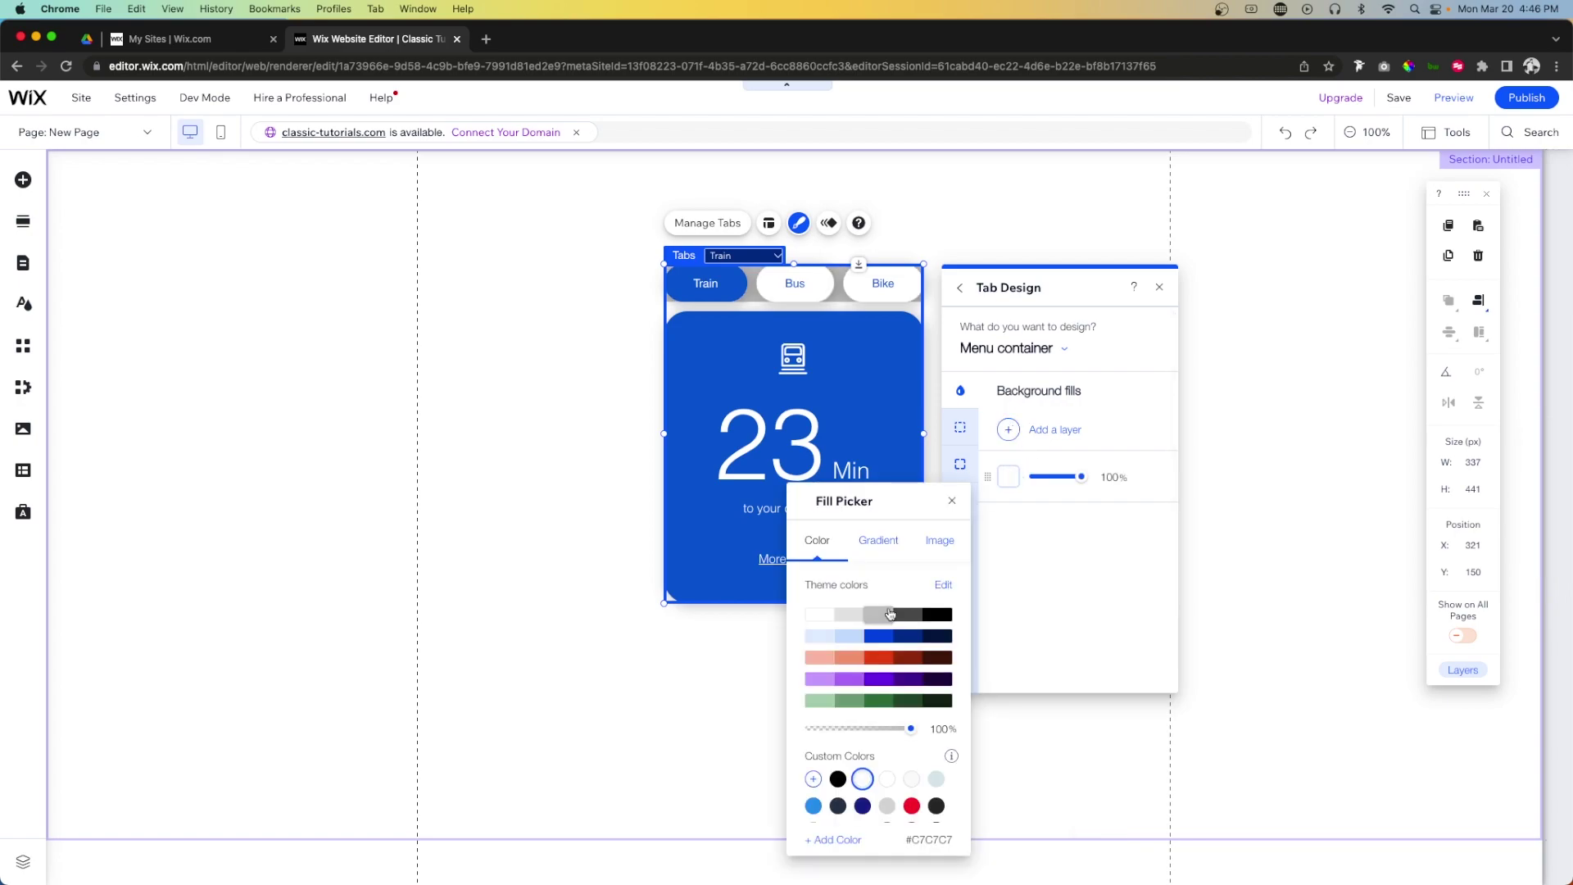
pyautogui.click(879, 639)
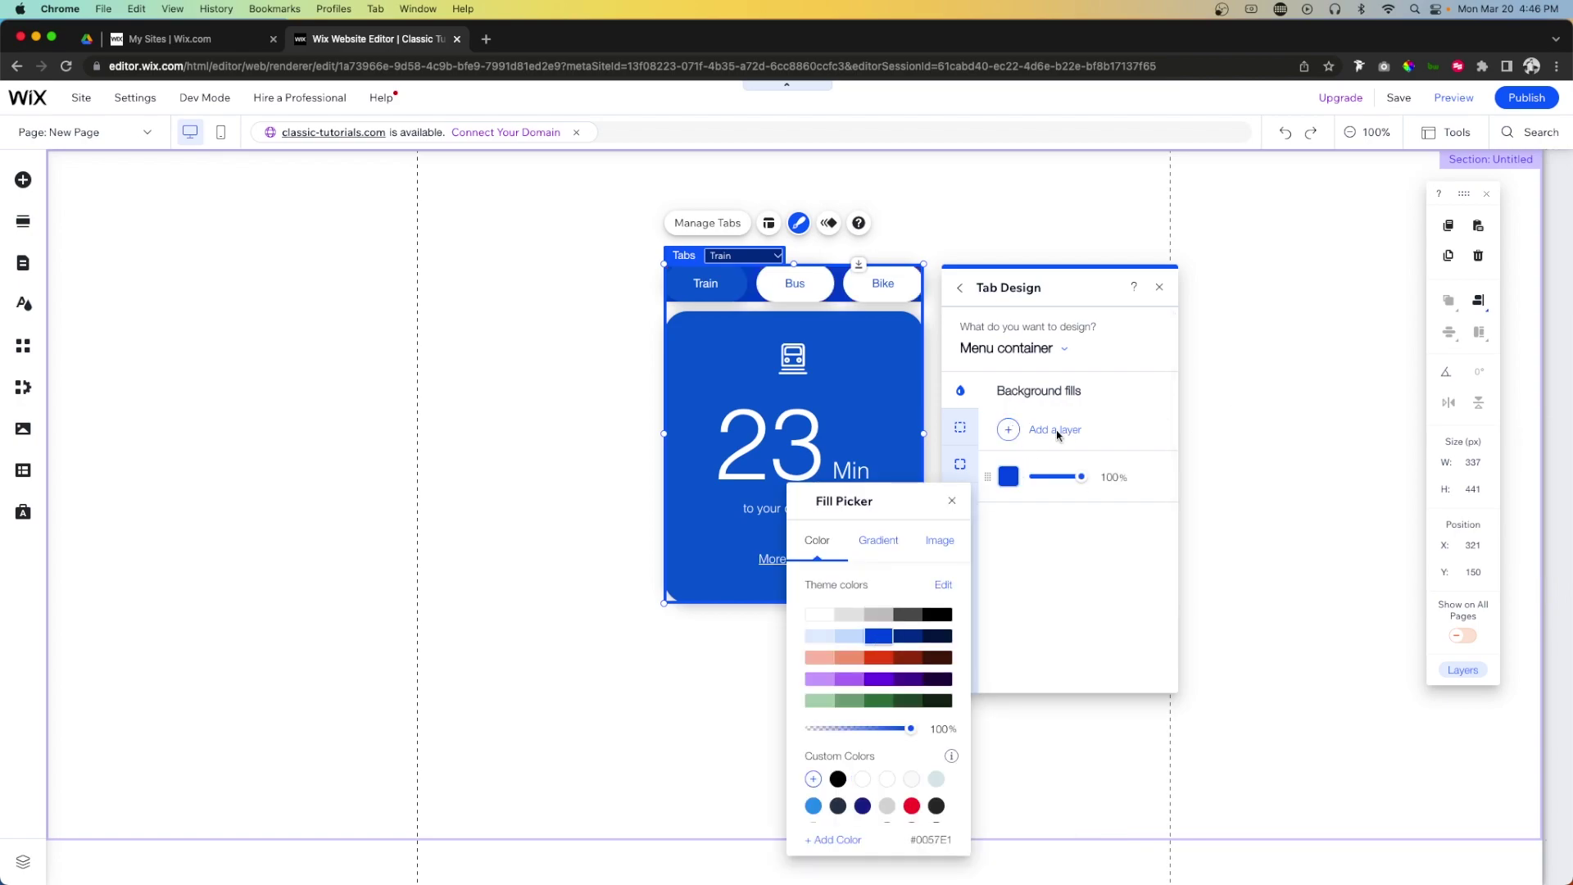
pyautogui.click(1110, 496)
# Make the menu container's fill fully transparent, check its padding, and close Tab Design
pyautogui.click(1150, 476)
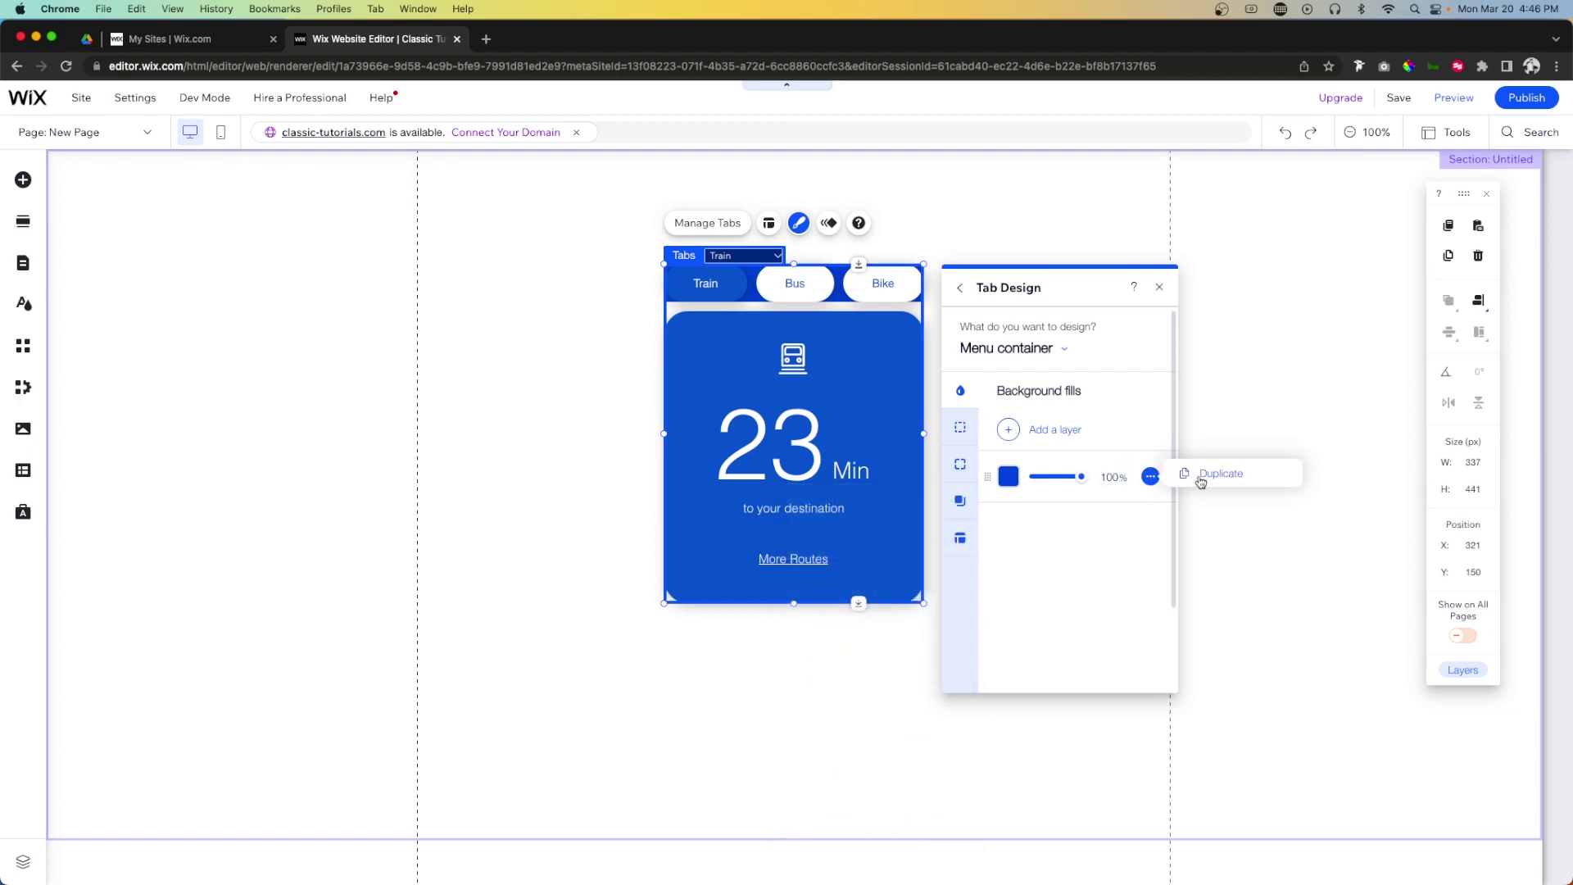
pyautogui.click(1075, 478)
pyautogui.moveTo(1074, 480); pyautogui.dragTo(960, 465)
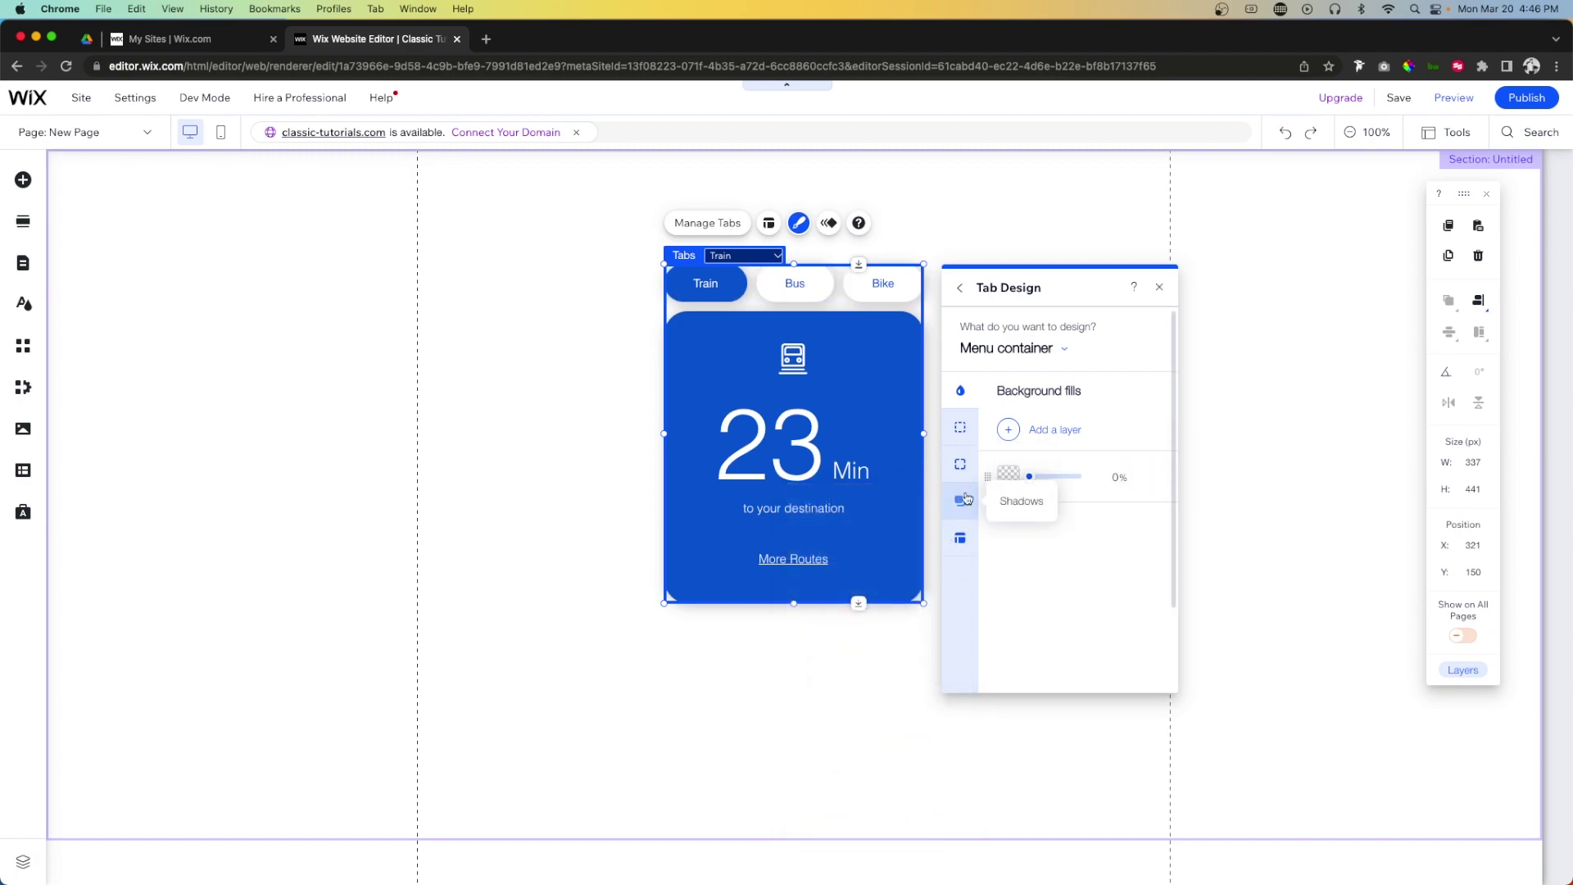
pyautogui.click(960, 536)
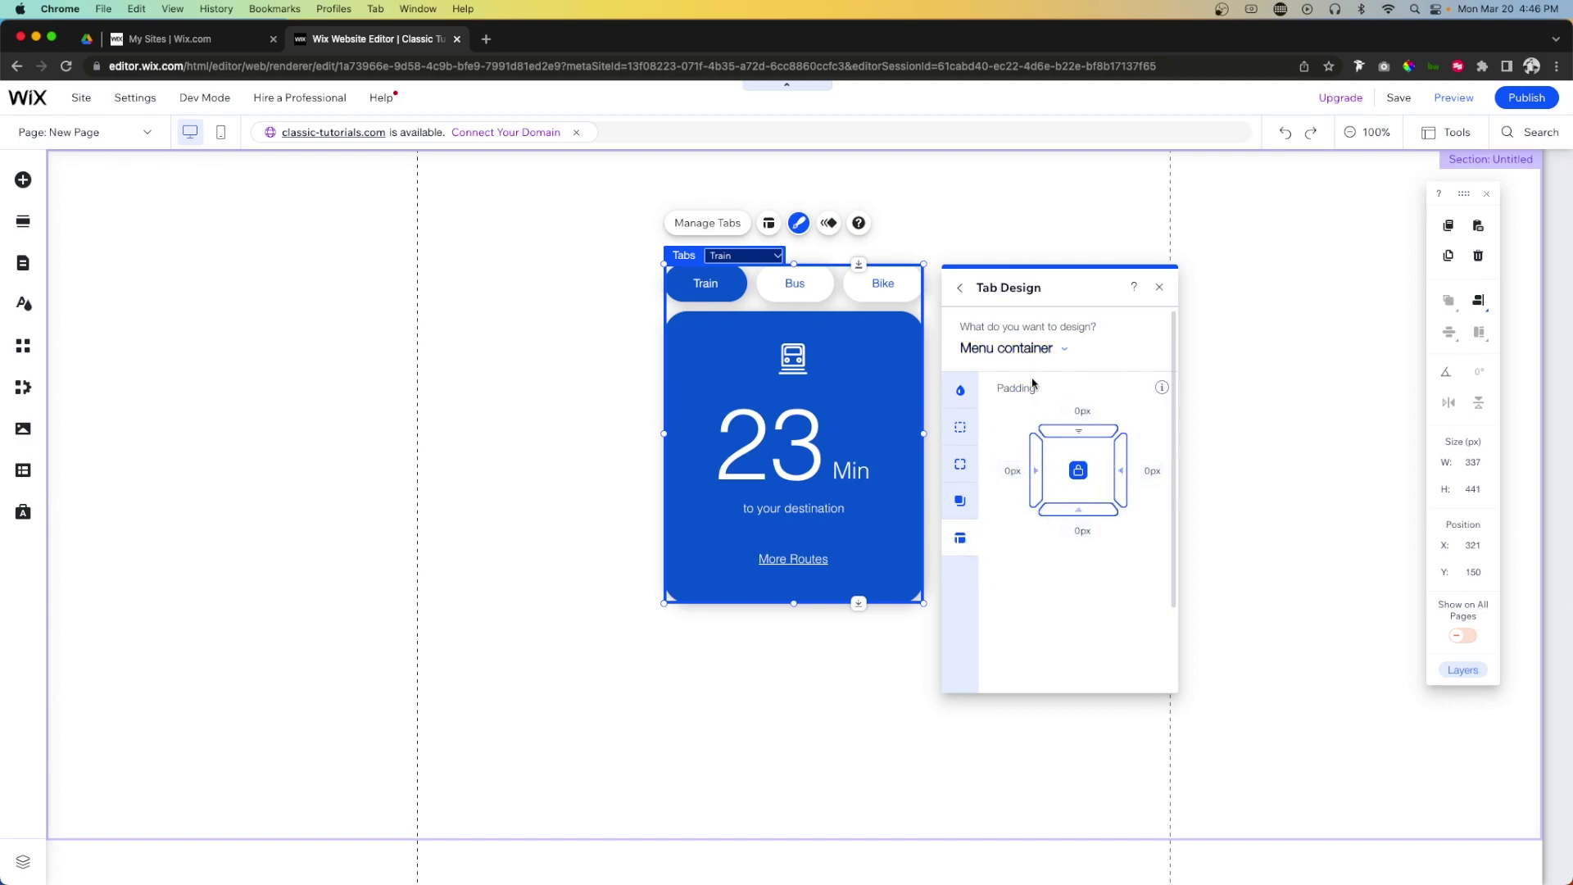
pyautogui.click(1159, 286)
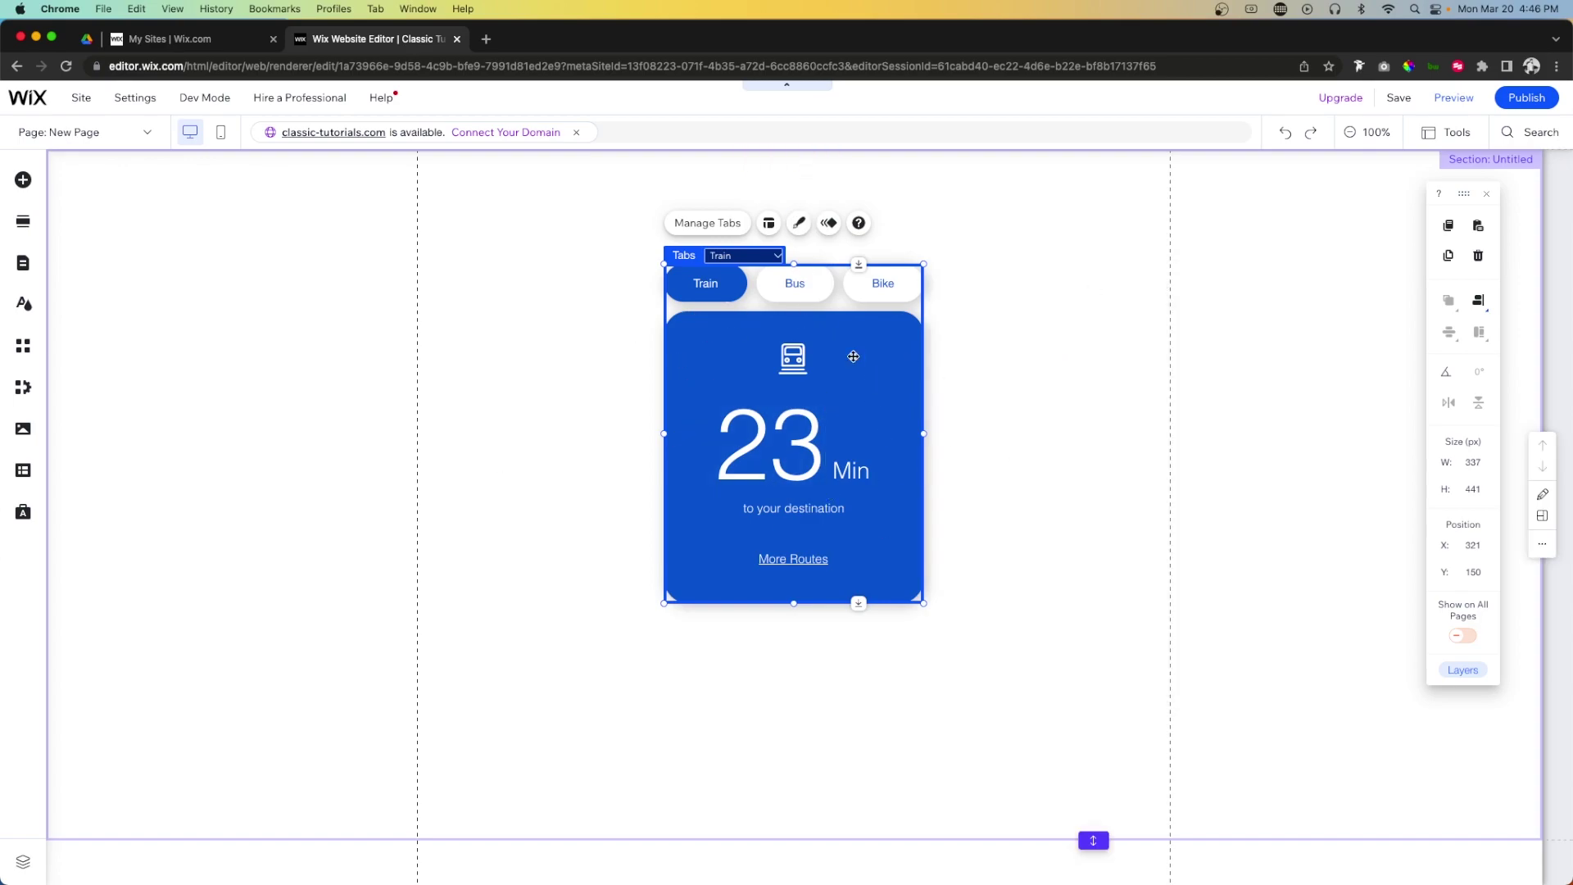
# Switch the tabs to the Default layout and align them to the left
pyautogui.click(769, 225)
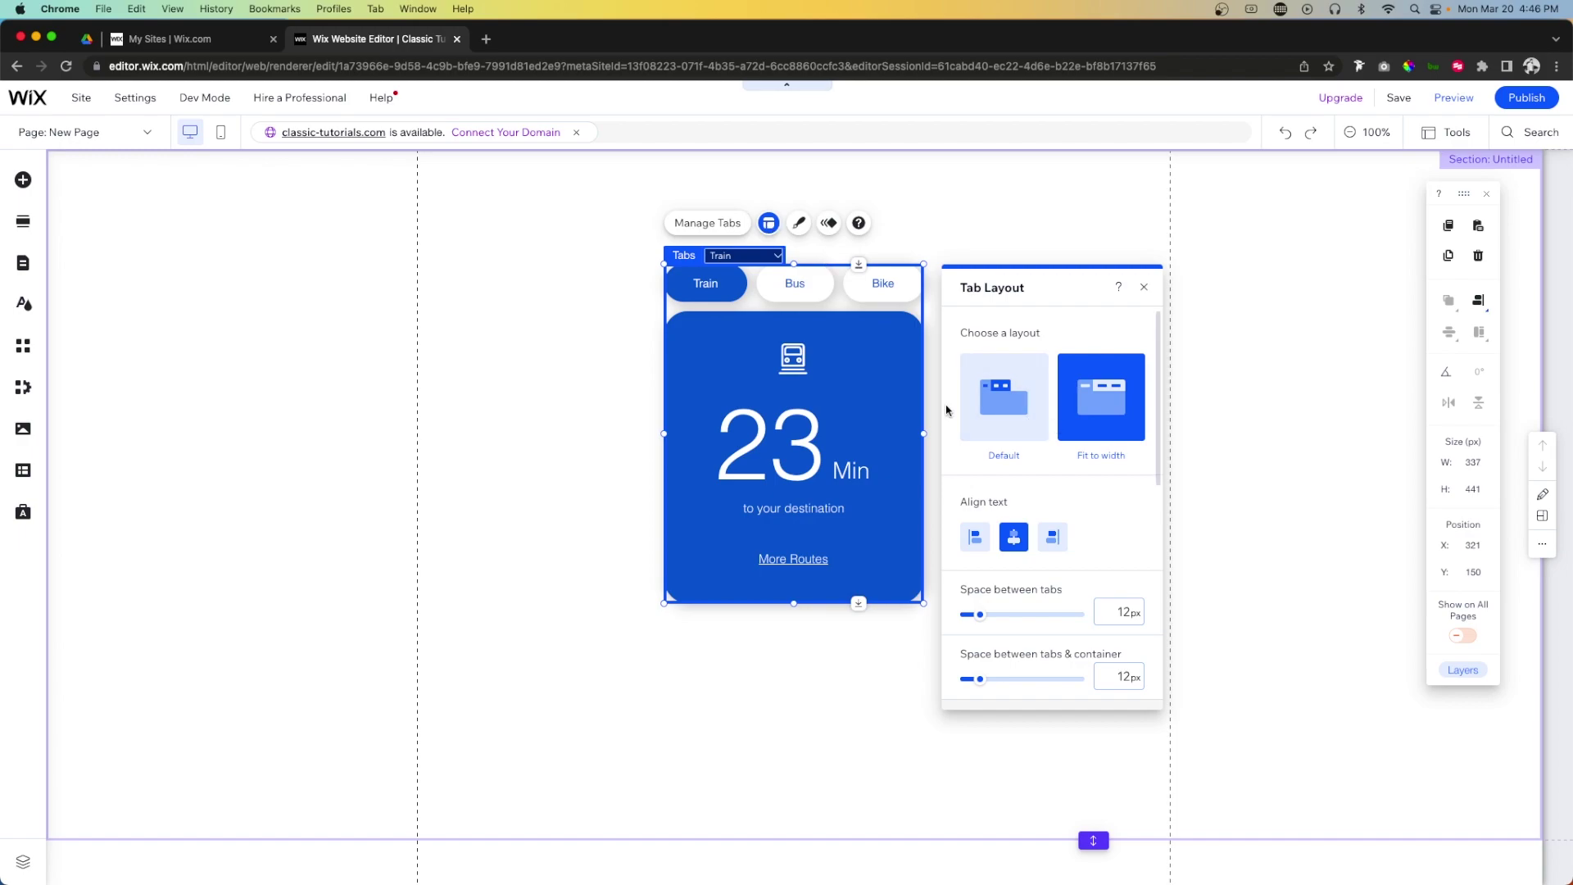
pyautogui.click(1015, 410)
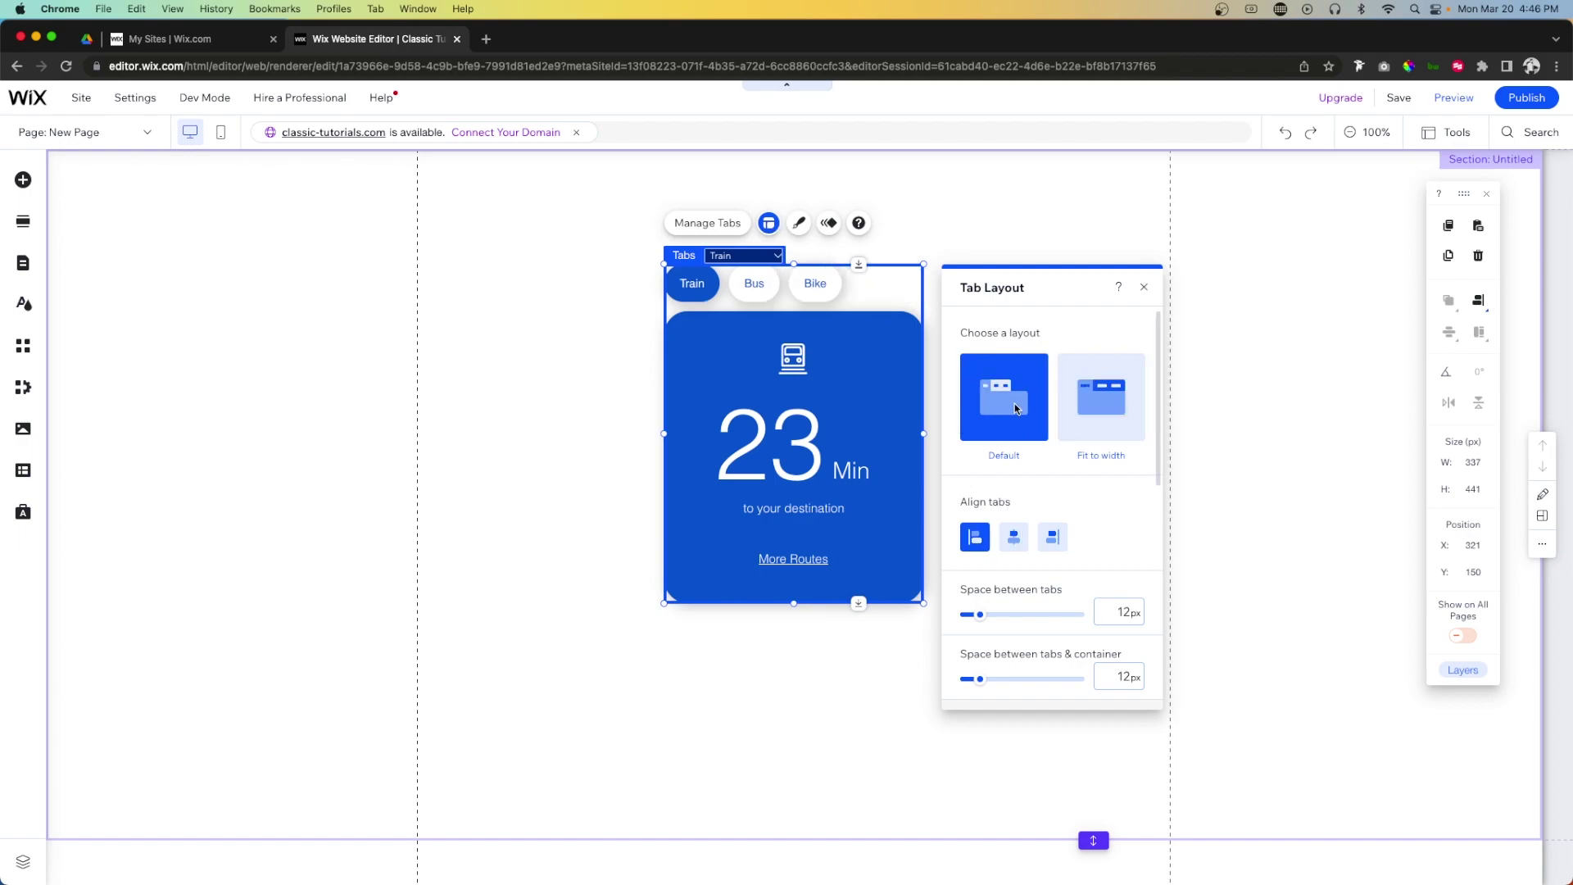
pyautogui.click(1105, 402)
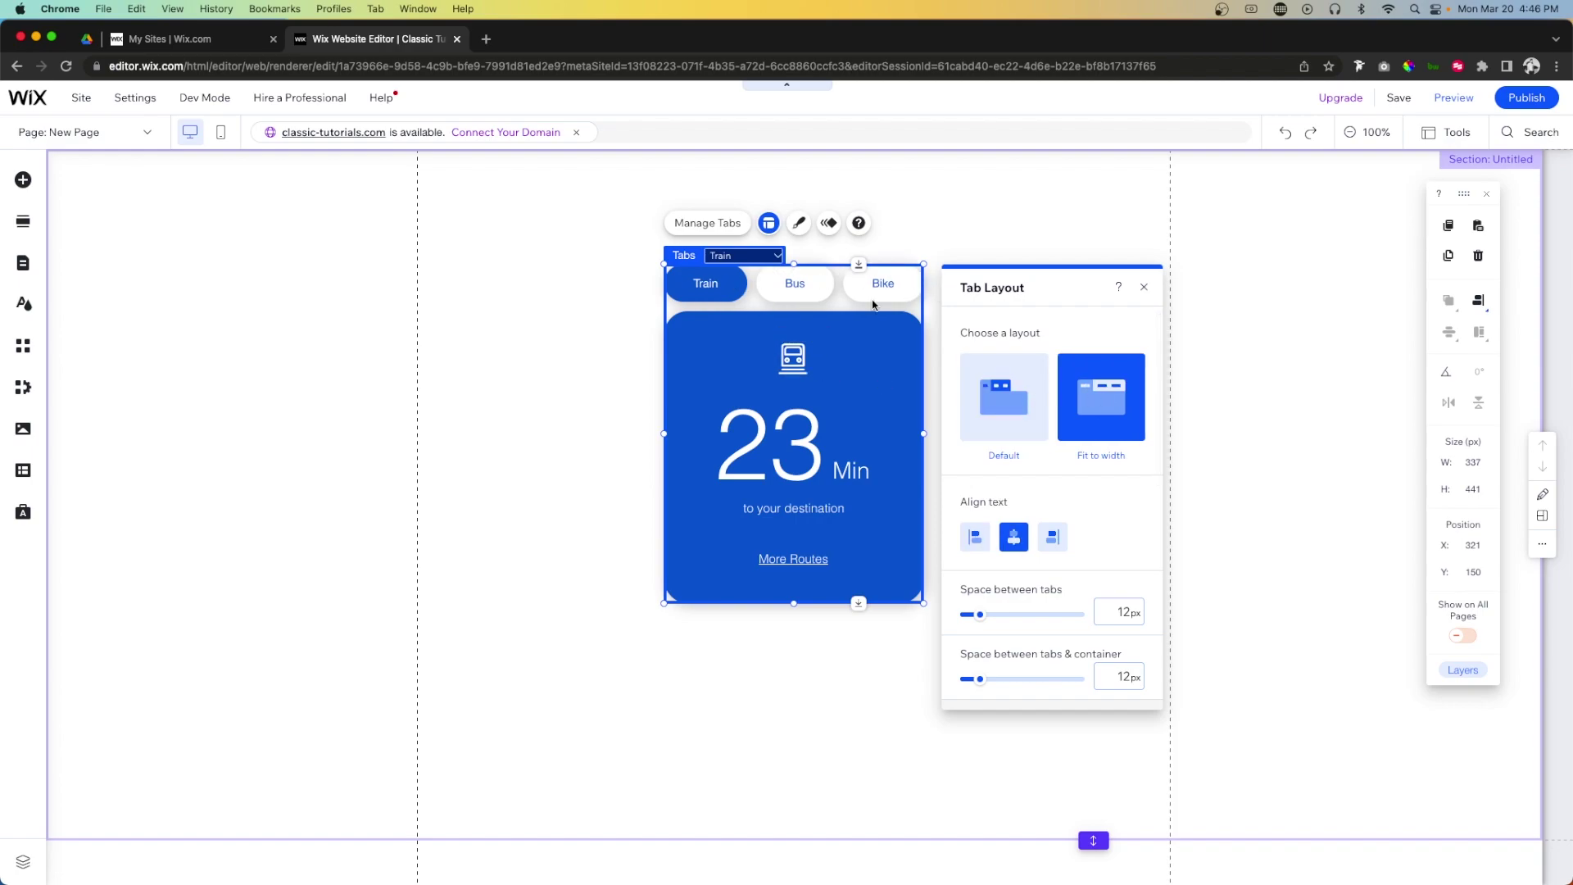
pyautogui.click(1003, 392)
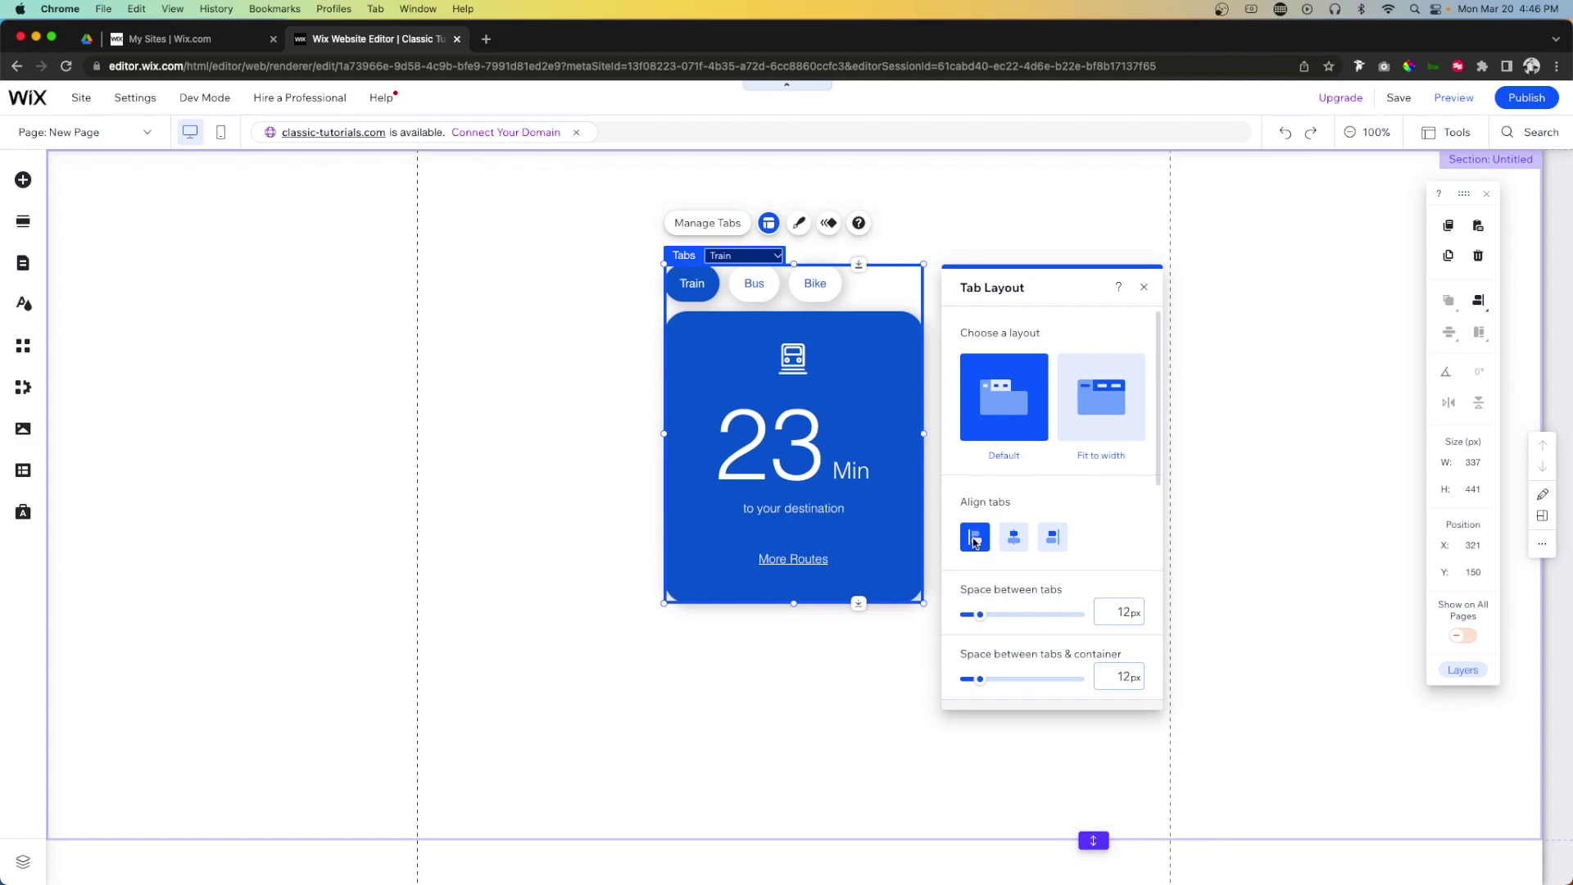
pyautogui.click(1013, 538)
pyautogui.click(1055, 539)
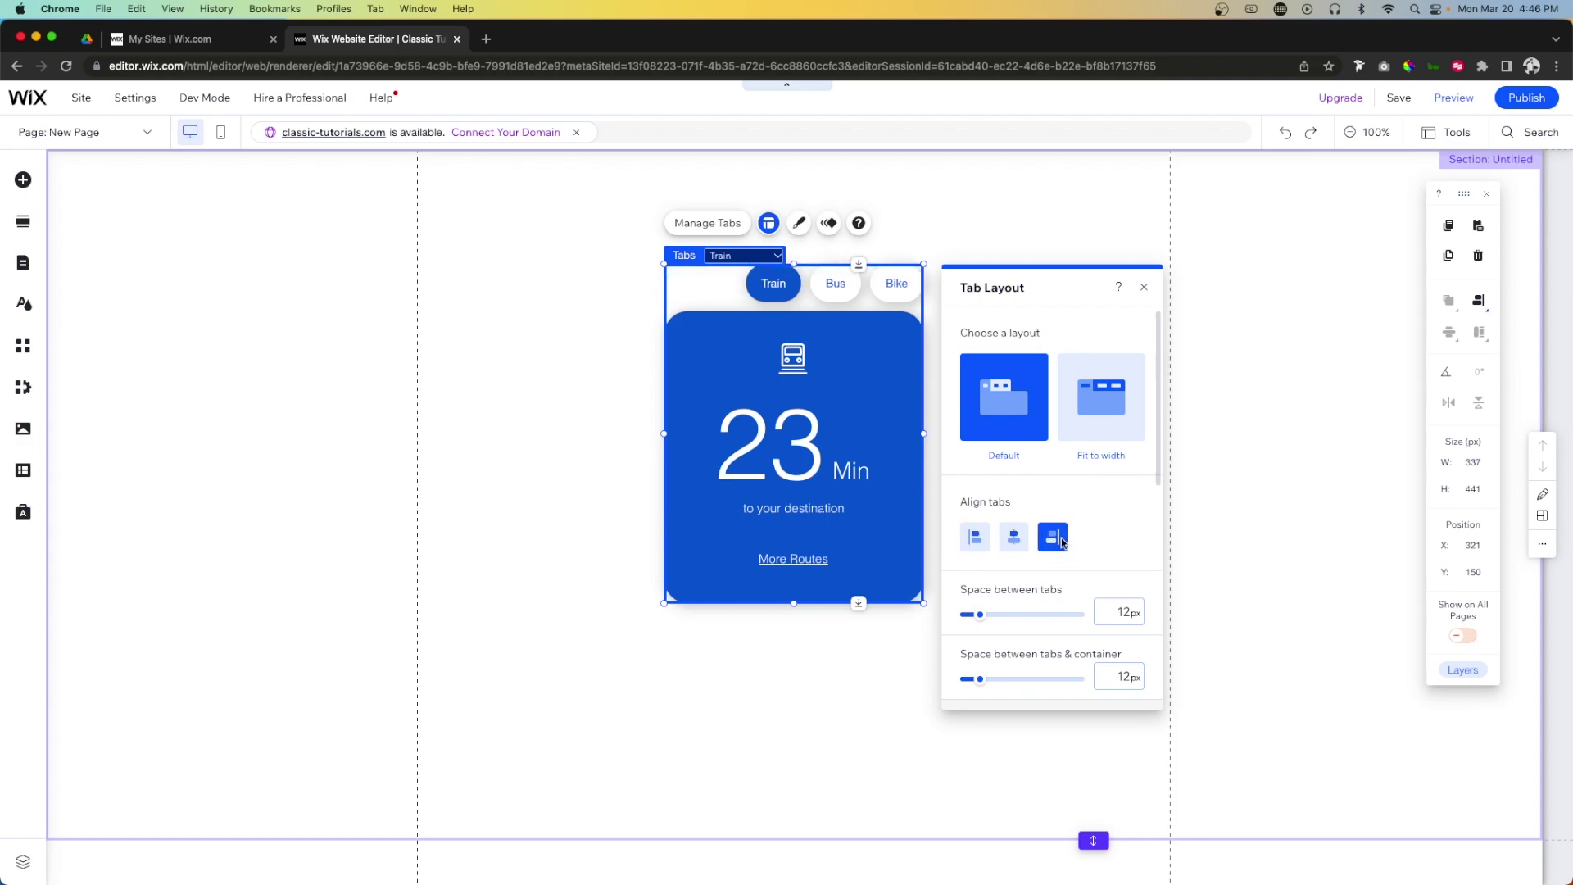
pyautogui.click(975, 538)
# Add space between tabs and container and set padding to 26 px horizontal, 16 px vertical
pyautogui.scroll(-2, 1113, 532)
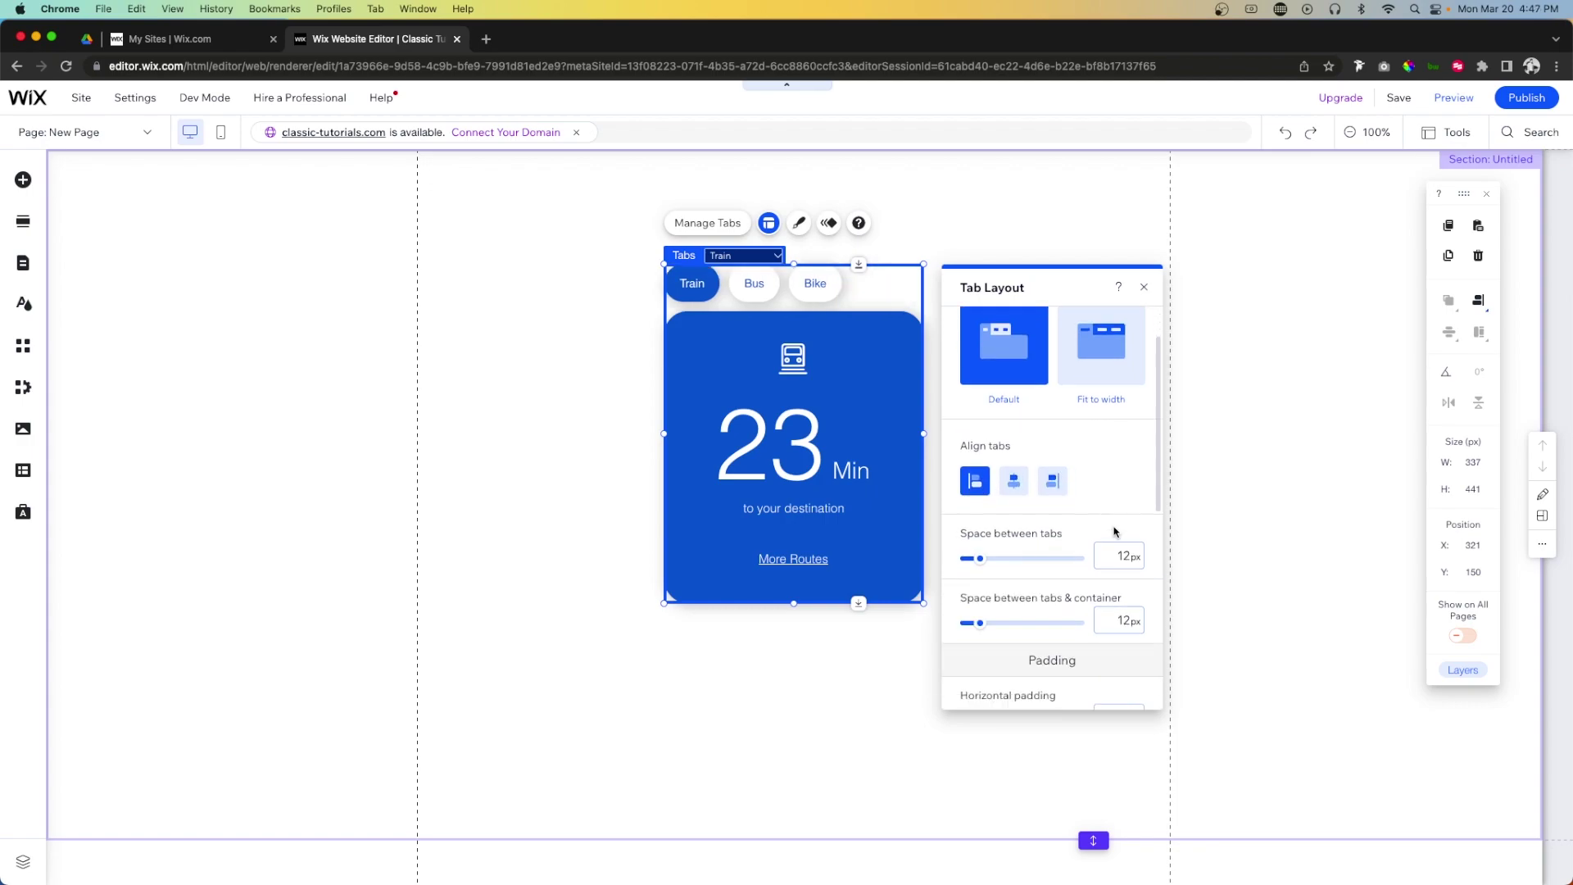
pyautogui.scroll(-1, 1113, 532)
pyautogui.moveTo(980, 510)
pyautogui.mouseDown()
pyautogui.moveTo(1004, 517)
pyautogui.moveTo(982, 517)
pyautogui.mouseUp()
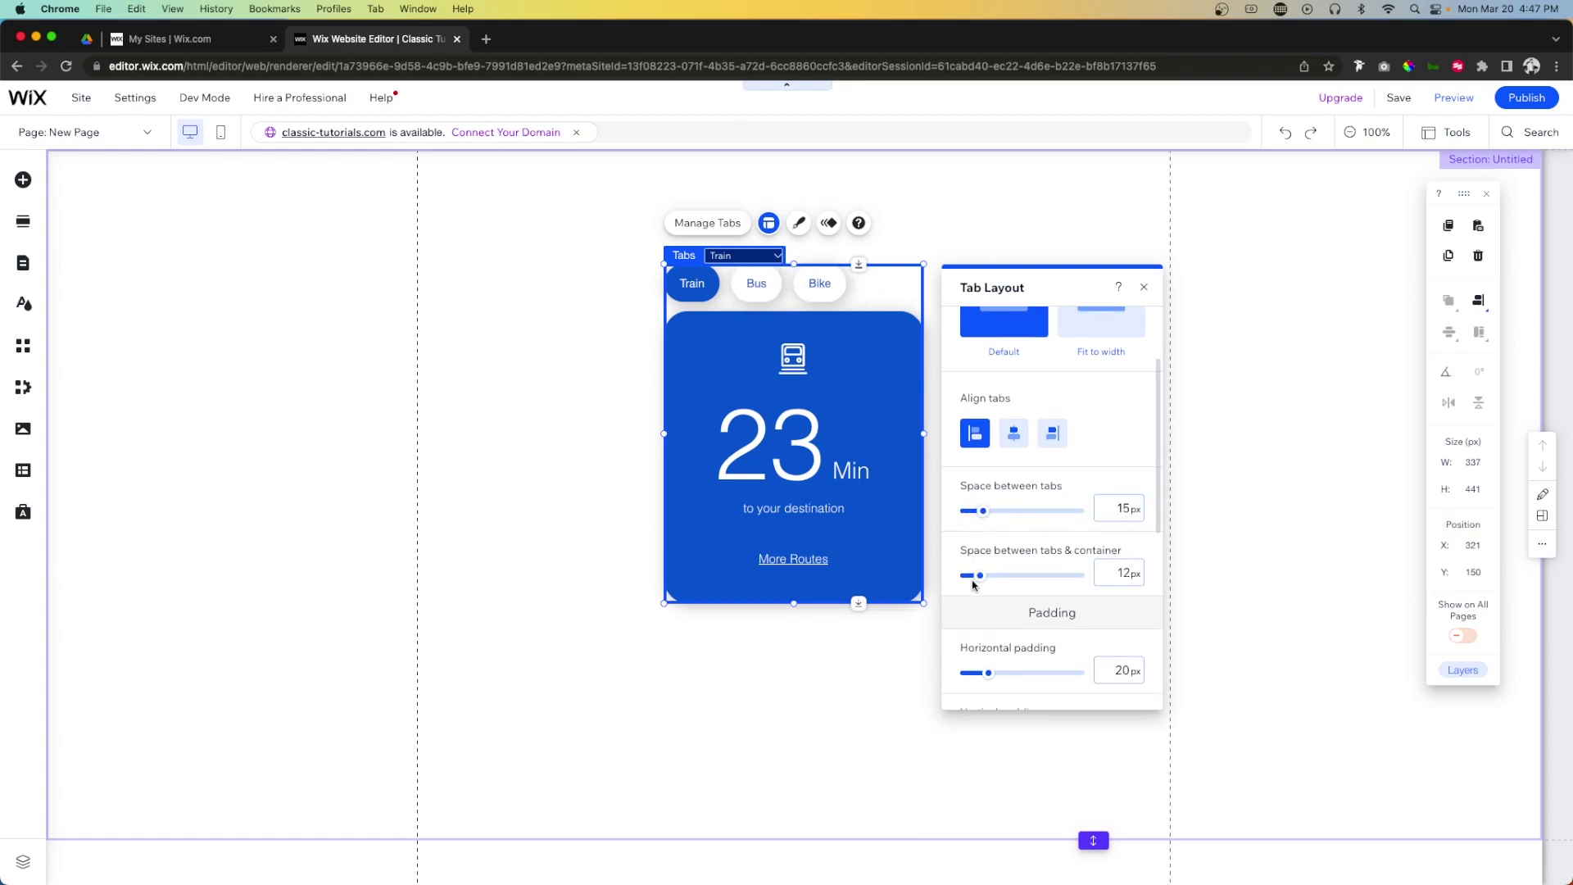
pyautogui.moveTo(982, 580); pyautogui.dragTo(1000, 552)
pyautogui.scroll(-3, 1051, 605)
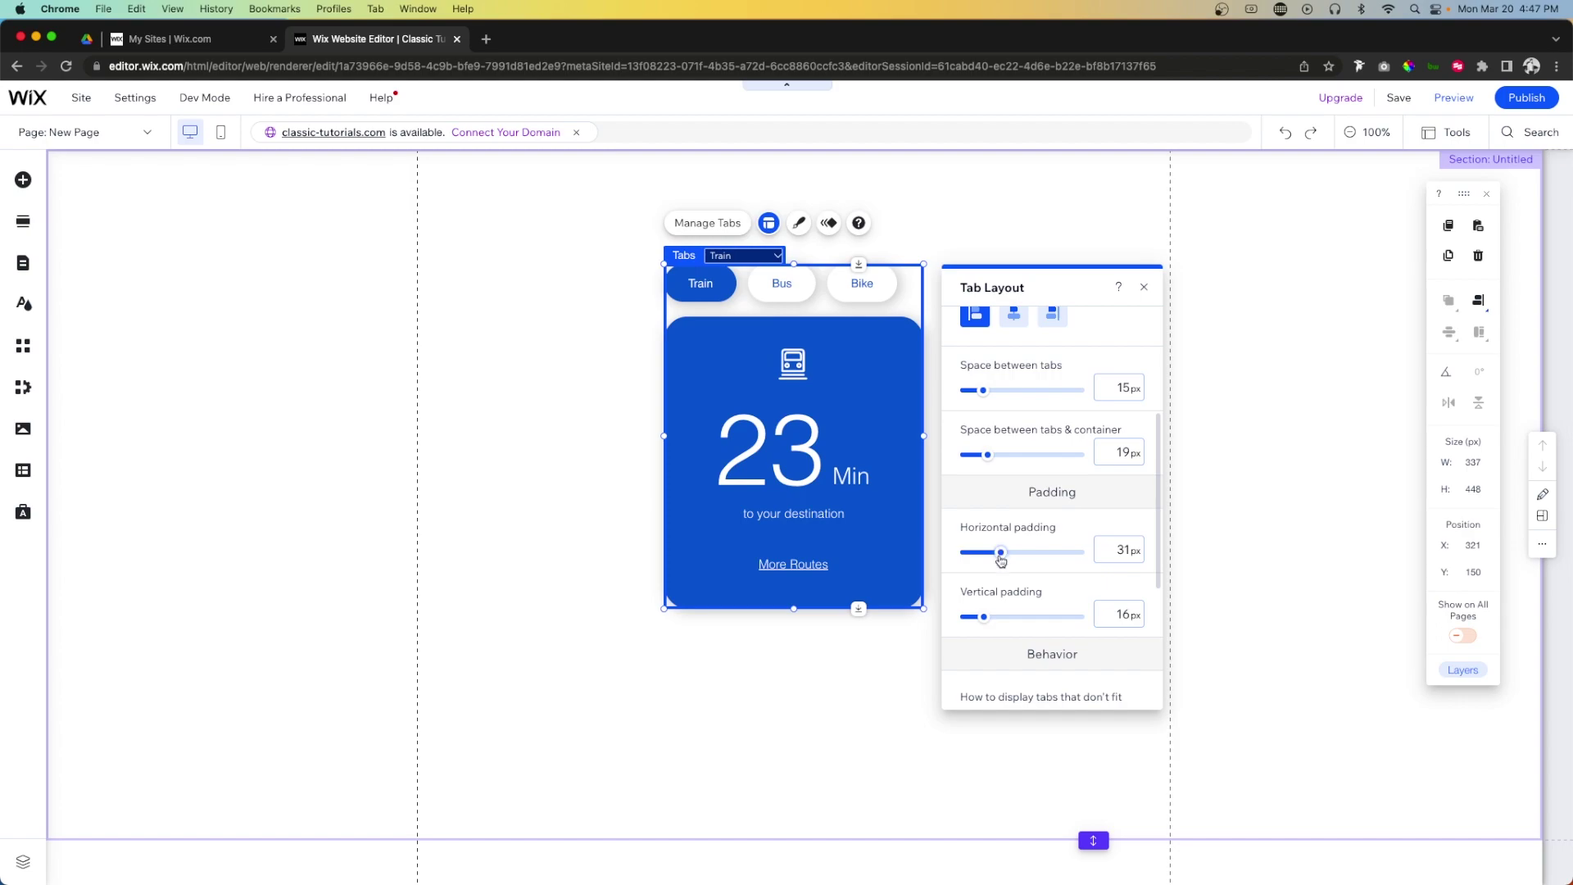
pyautogui.moveTo(986, 619)
pyautogui.mouseDown()
pyautogui.moveTo(1029, 619)
pyautogui.moveTo(980, 618)
pyautogui.mouseUp()
pyautogui.moveTo(1000, 556); pyautogui.dragTo(994, 556)
# Widen the tabs' horizontal padding to 44 px
pyautogui.scroll(-5, 1065, 625)
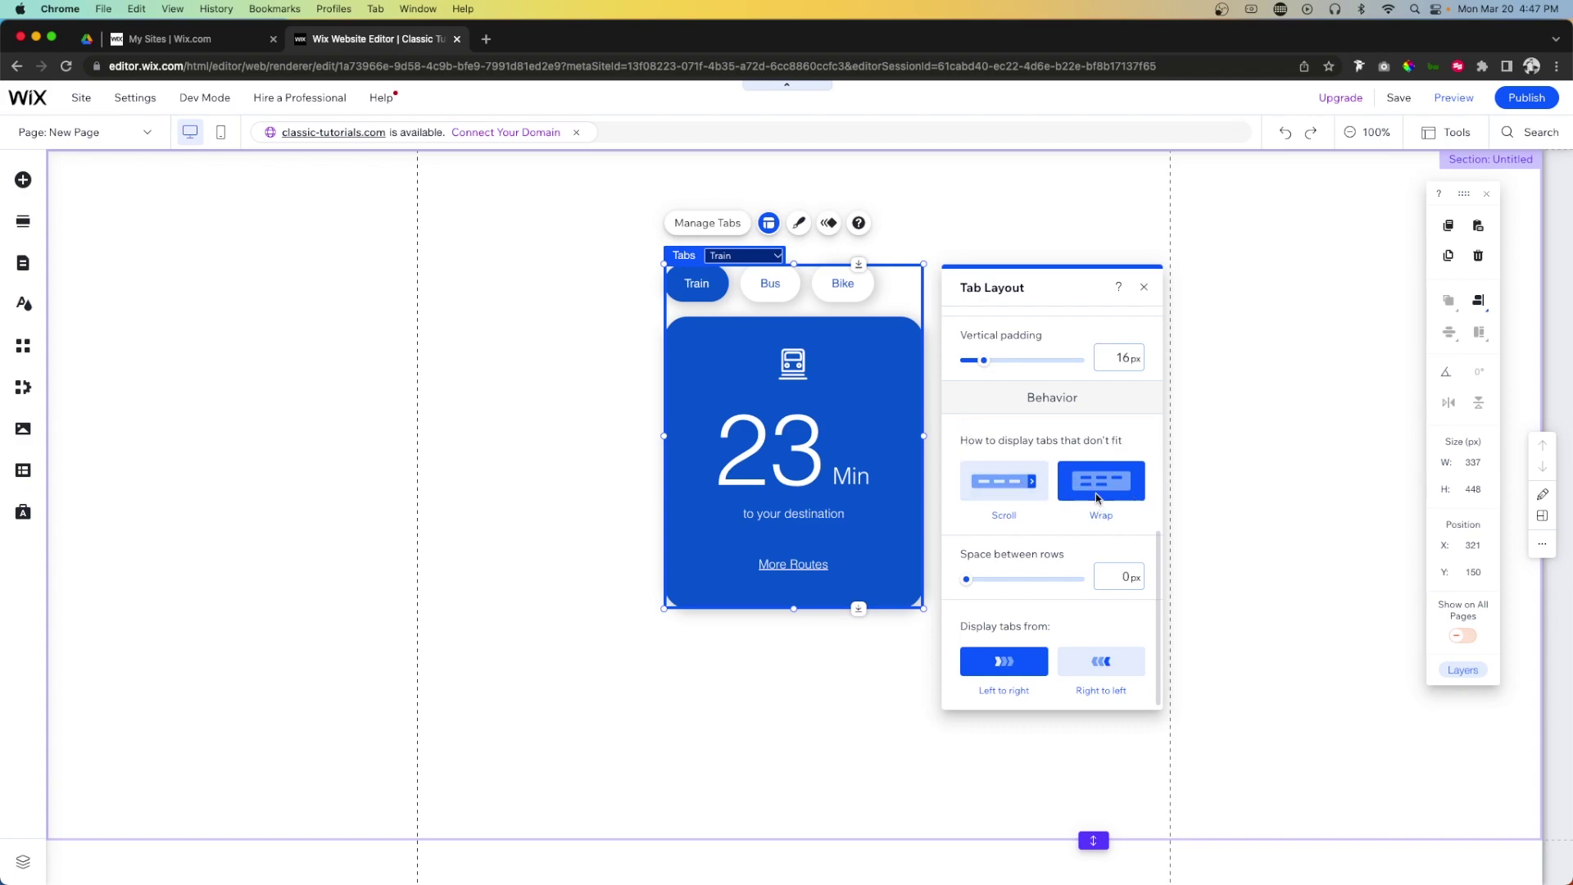
pyautogui.scroll(1, 1089, 370)
pyautogui.moveTo(997, 343); pyautogui.dragTo(1017, 344)
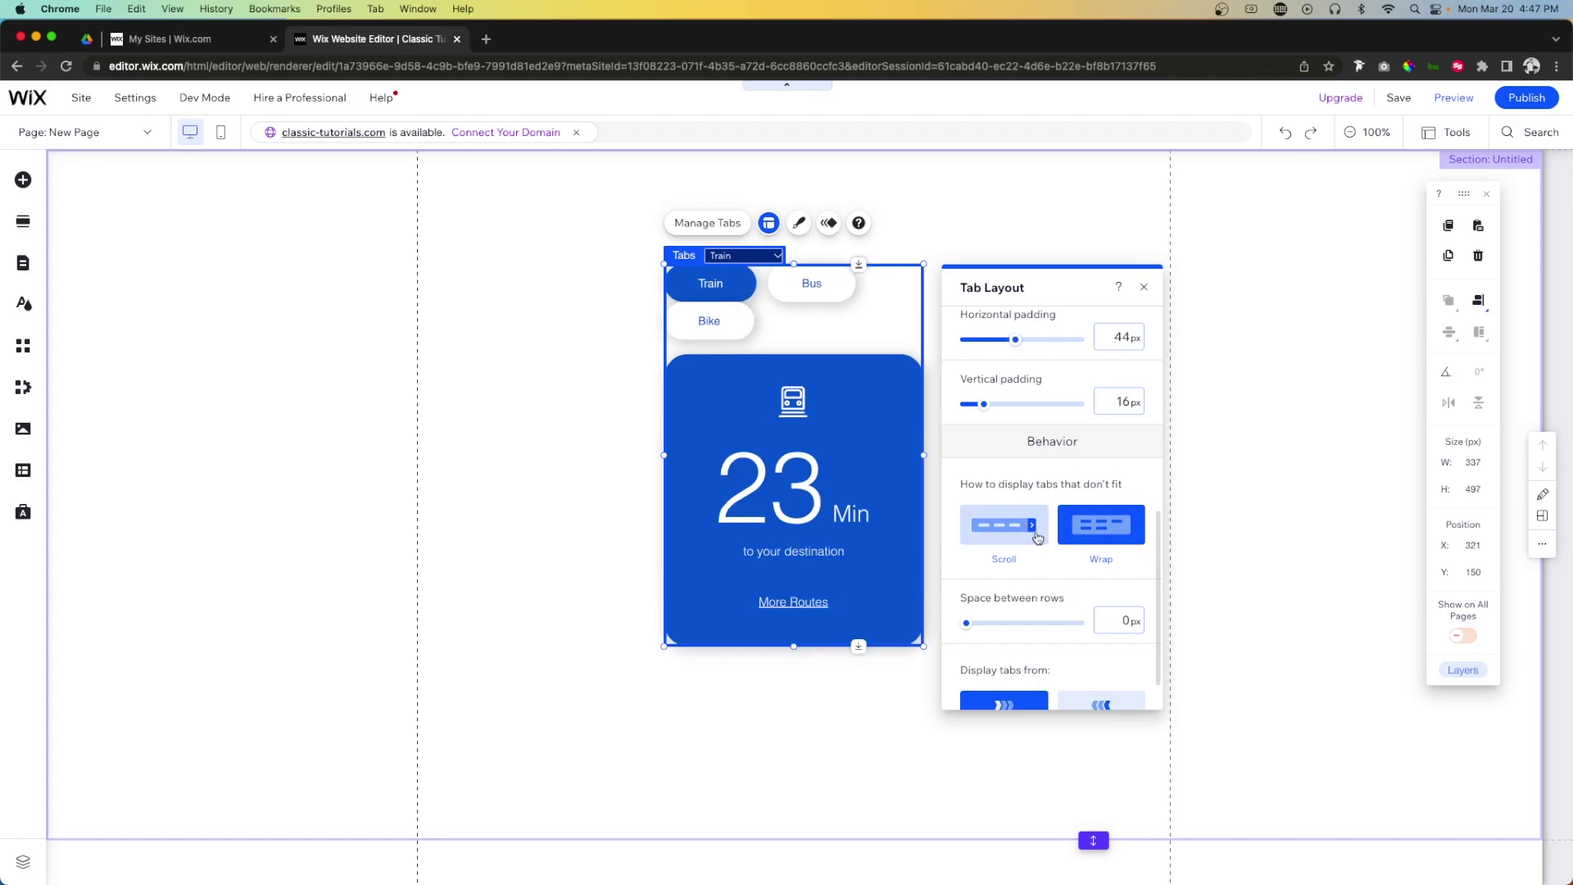
# Test wrapping the tabs, settle on one scrolling row, and close Tab Layout
pyautogui.click(994, 525)
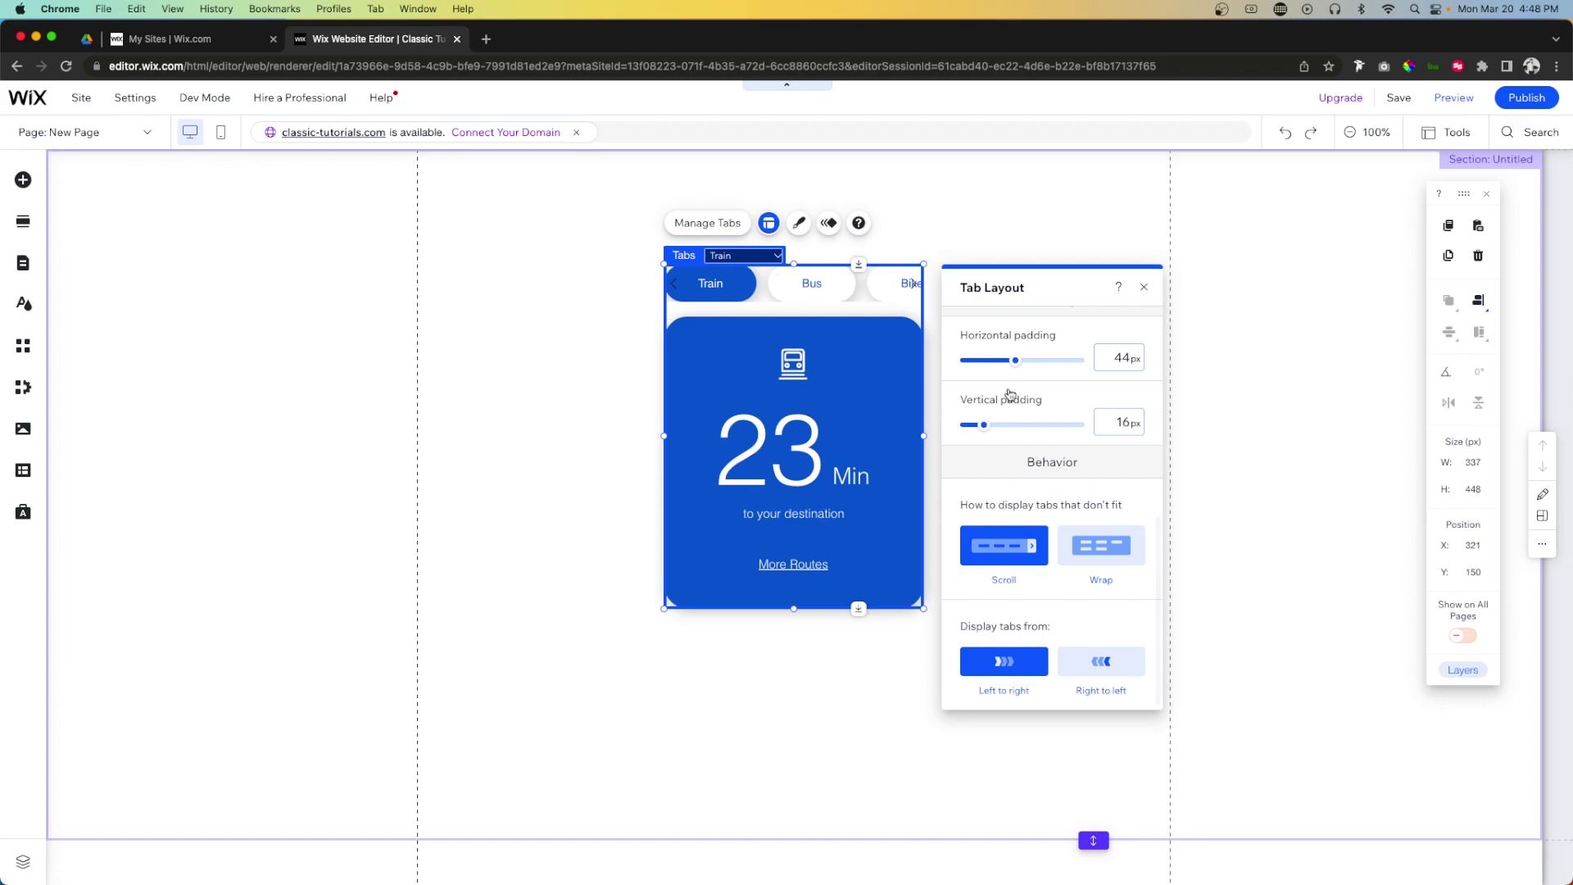
pyautogui.click(1099, 546)
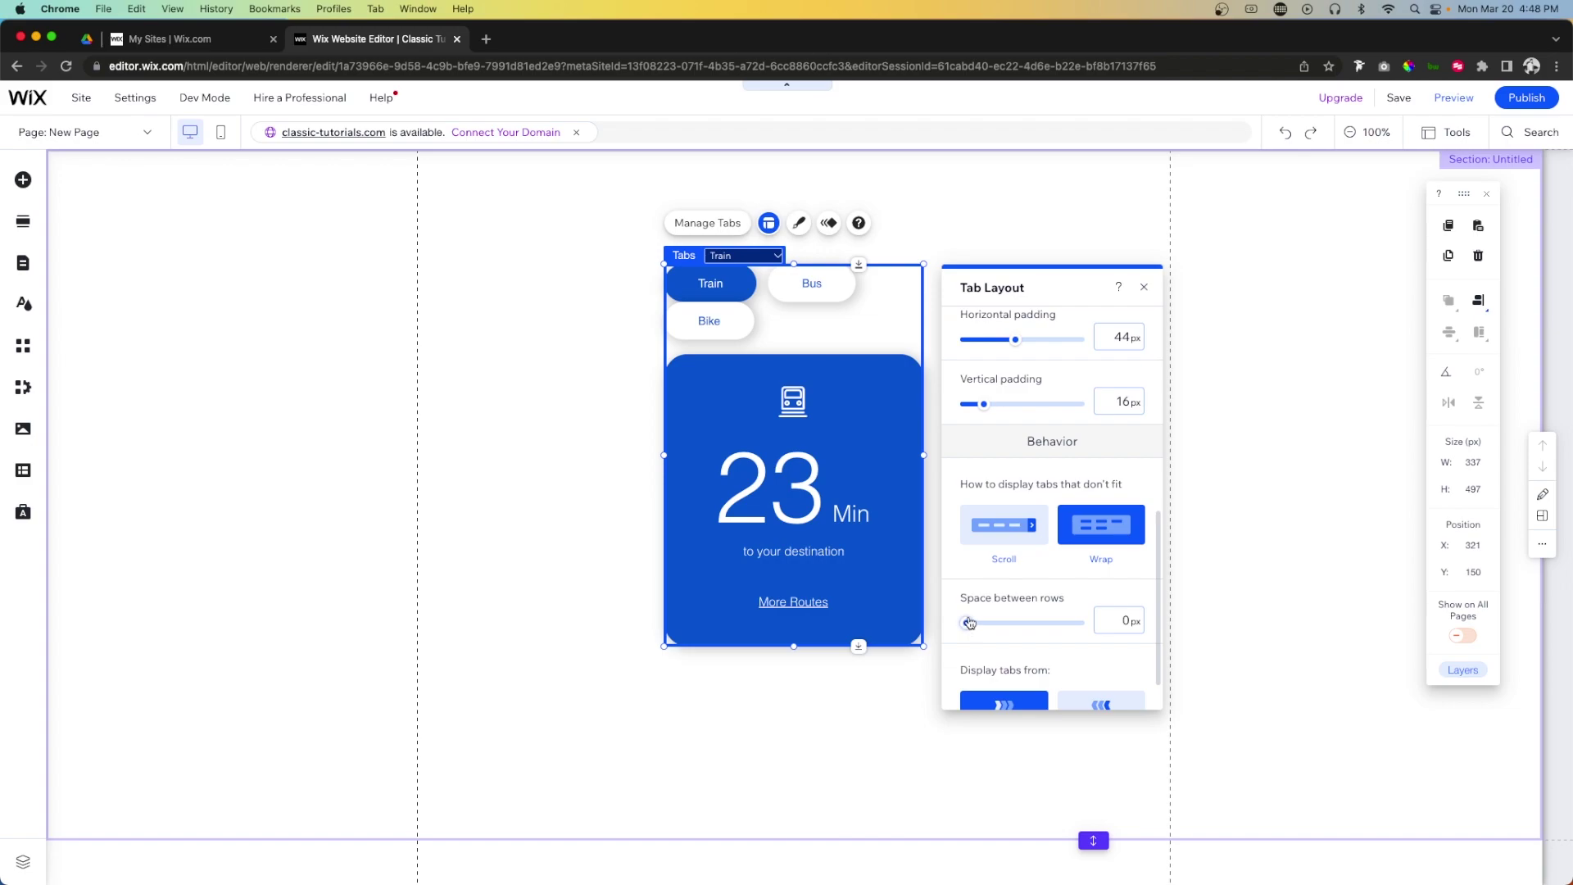
pyautogui.moveTo(976, 626); pyautogui.dragTo(980, 625)
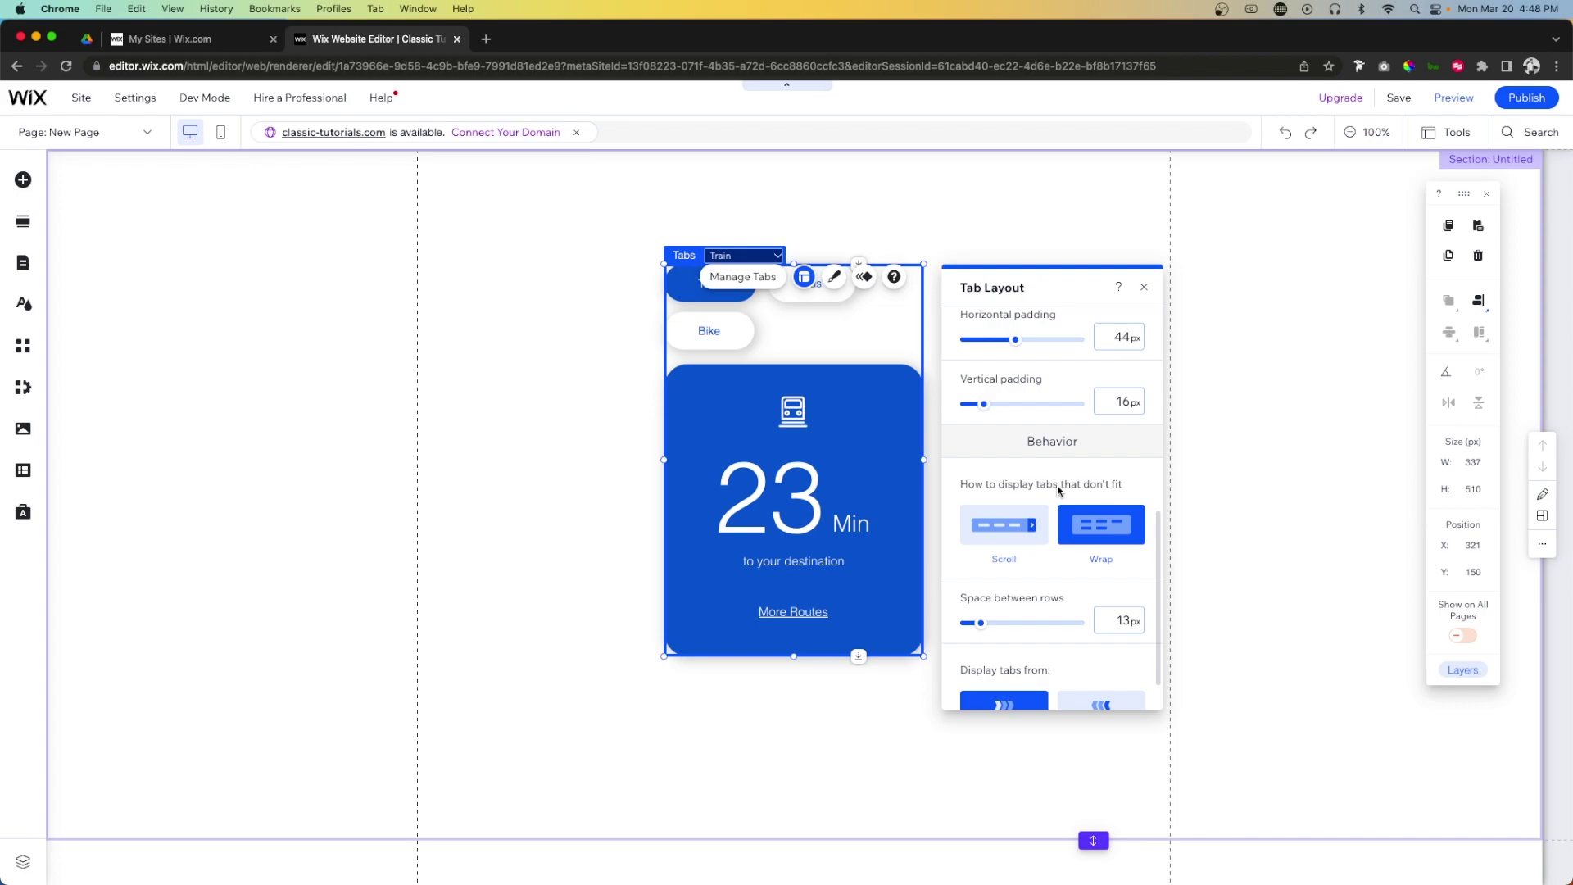
pyautogui.click(1017, 541)
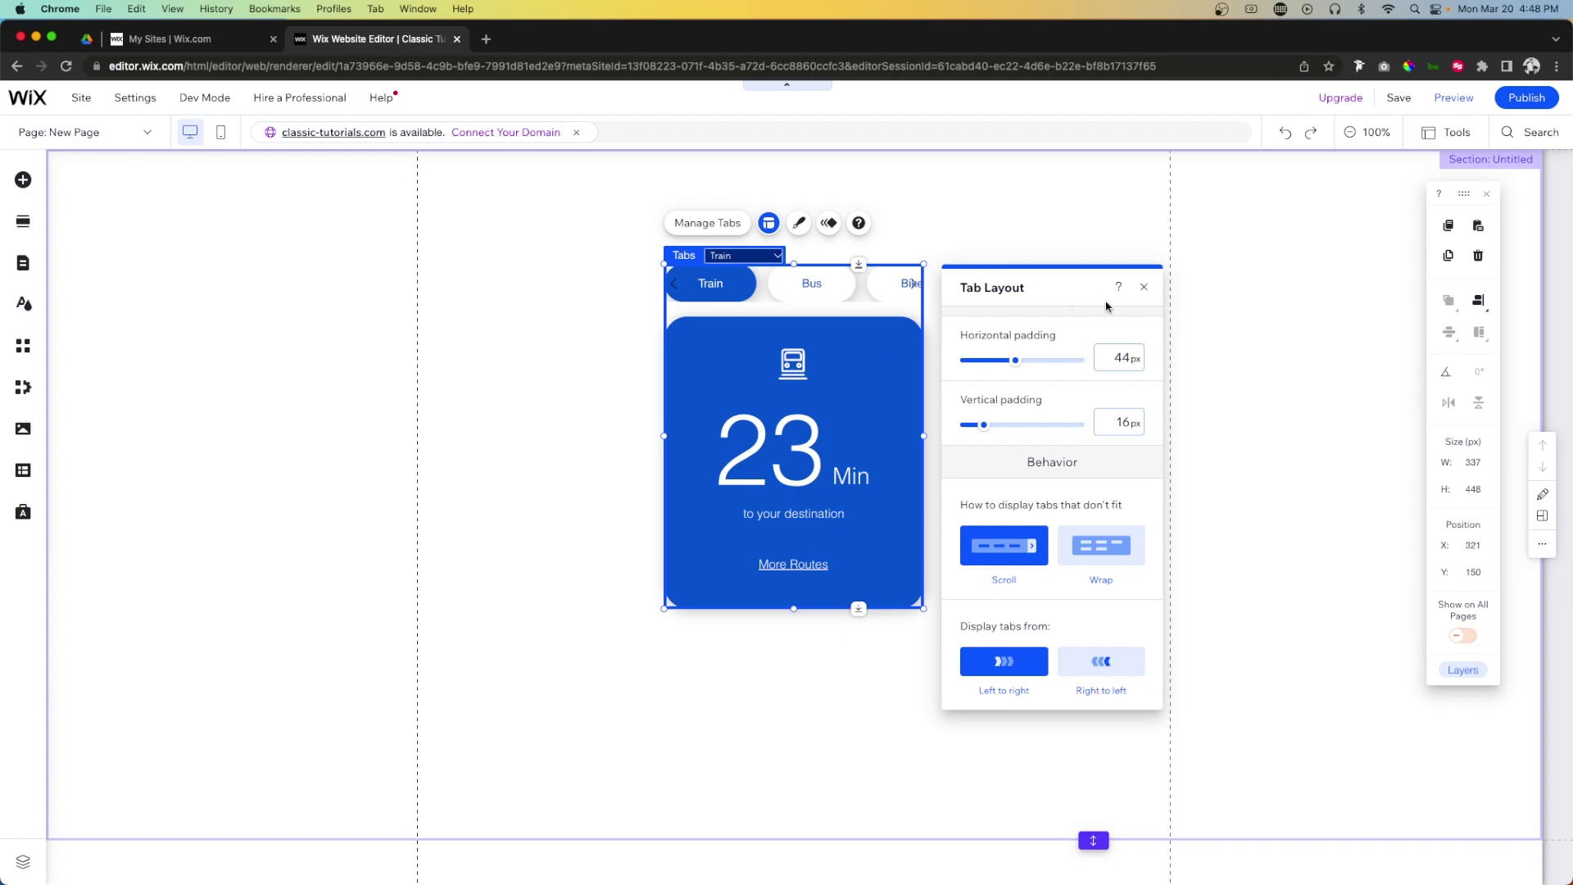
pyautogui.click(1144, 288)
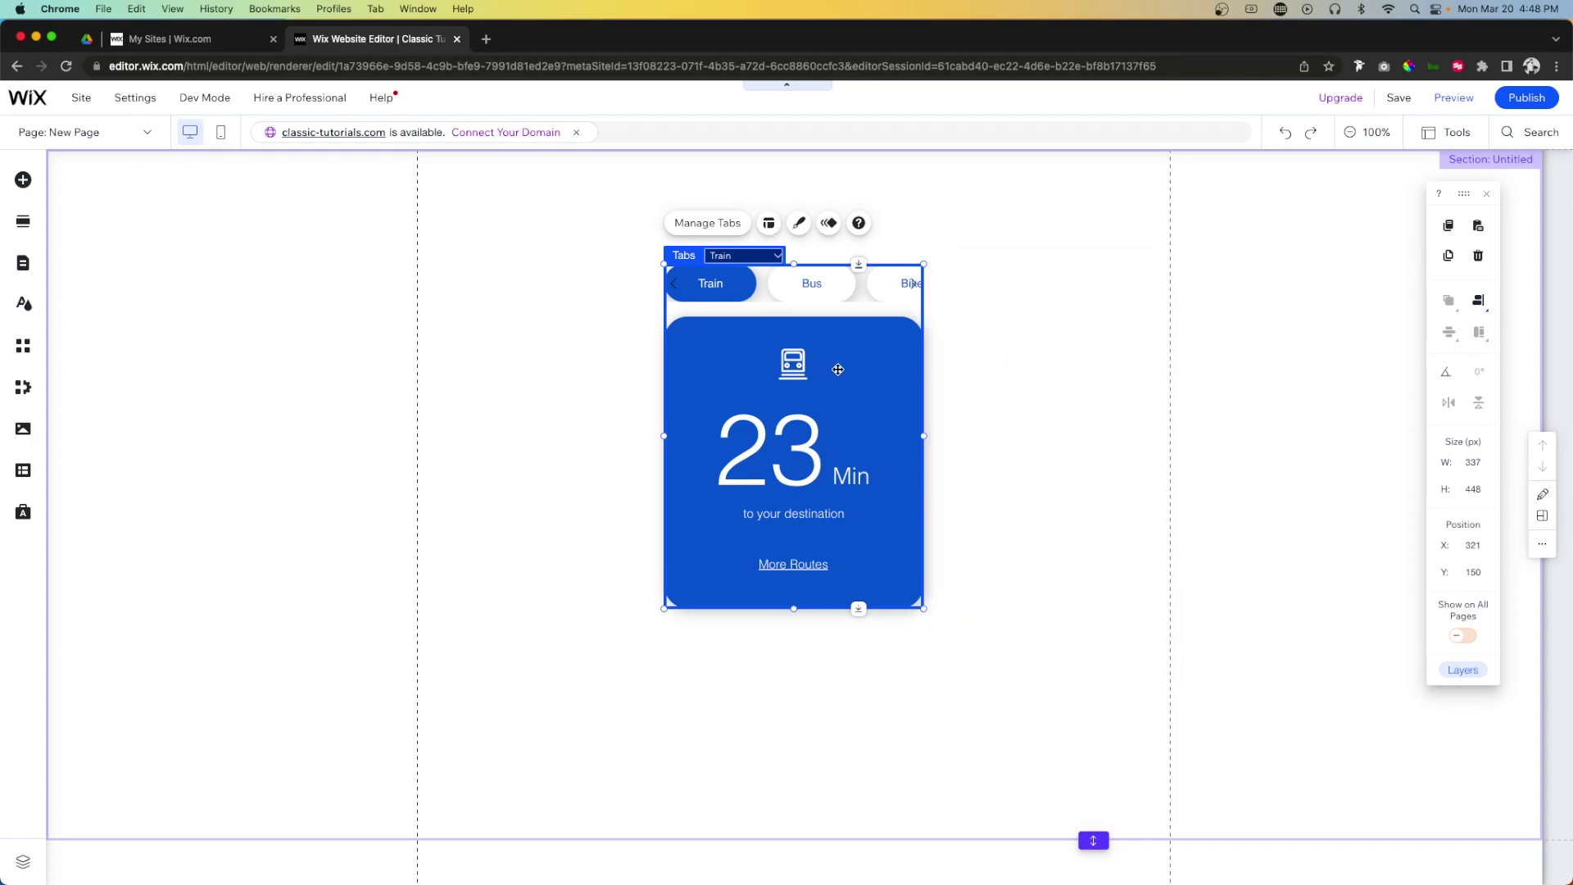
# Enlarge the Tabs element to 915 × 608 px using its side and corner handles
pyautogui.click(792, 363)
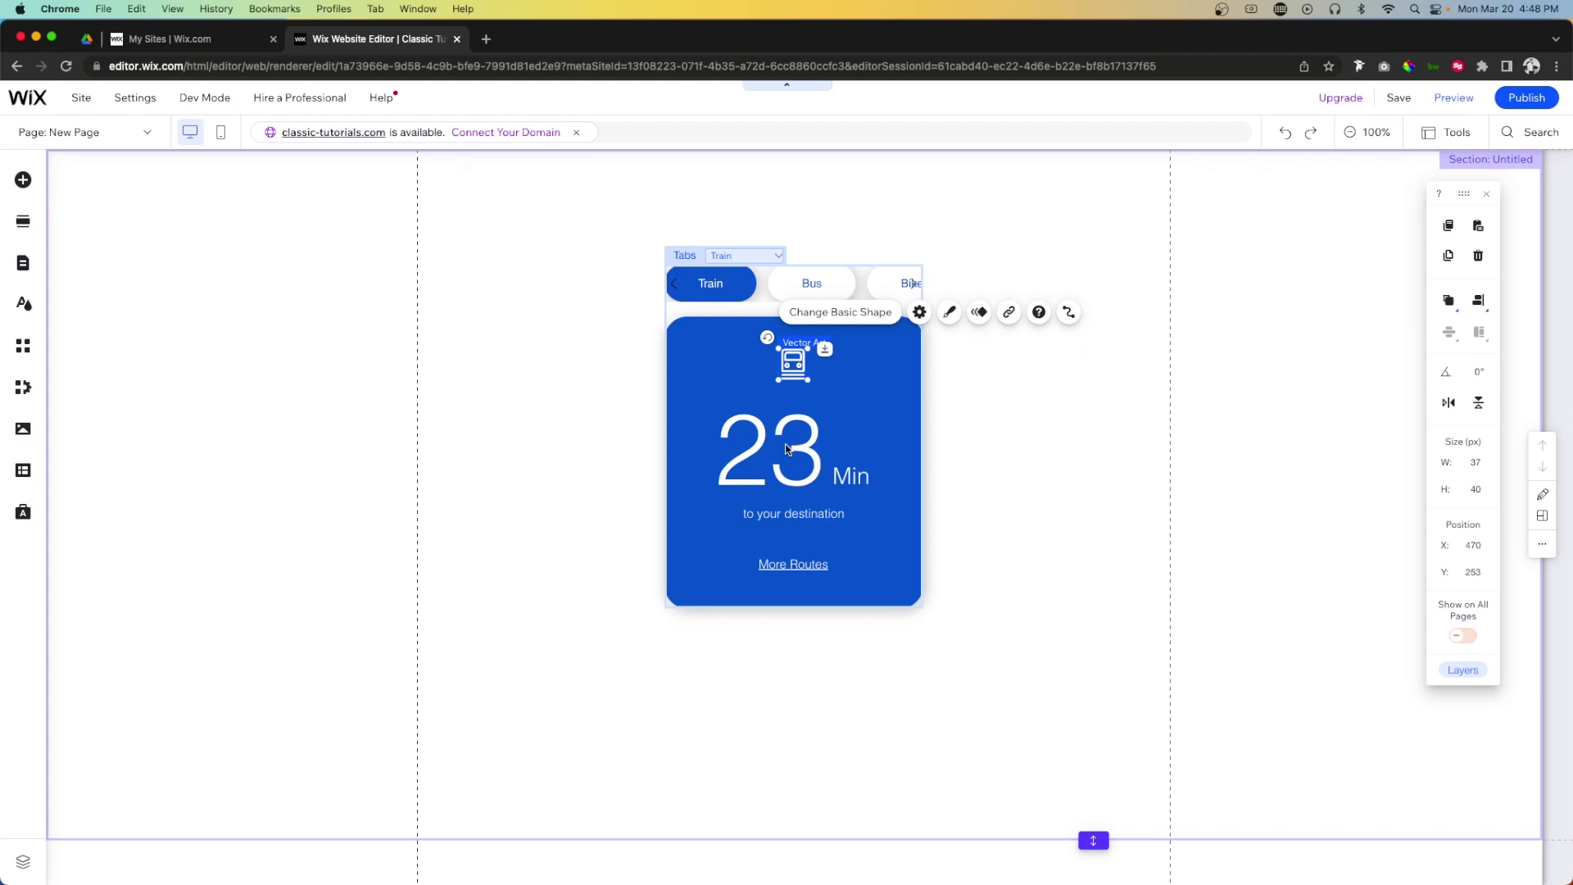
pyautogui.click(888, 444)
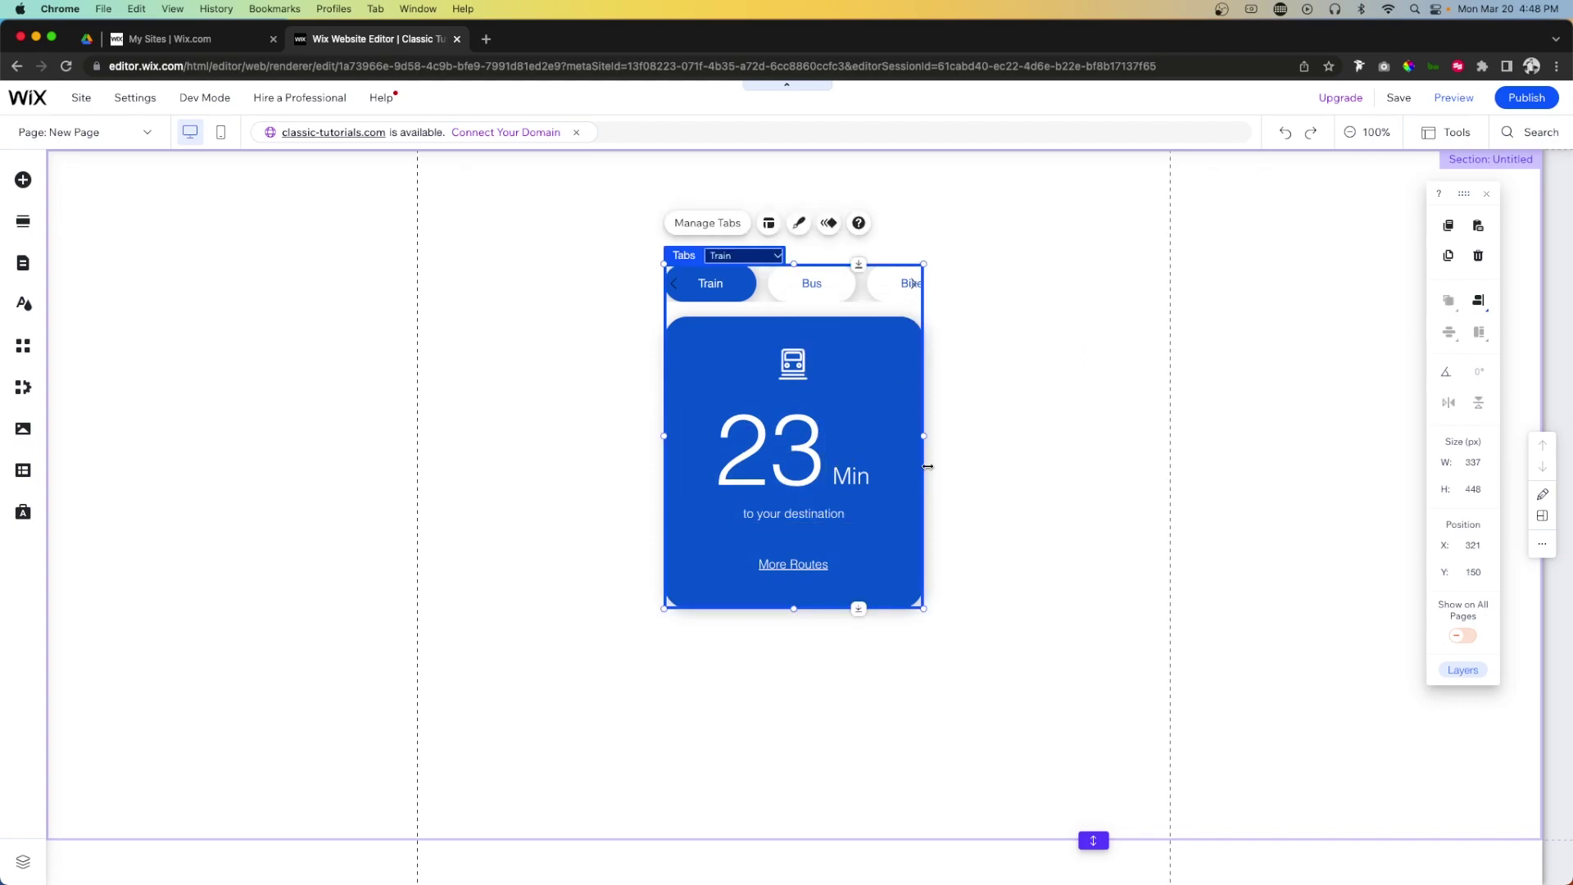
pyautogui.moveTo(921, 437); pyautogui.dragTo(1139, 427)
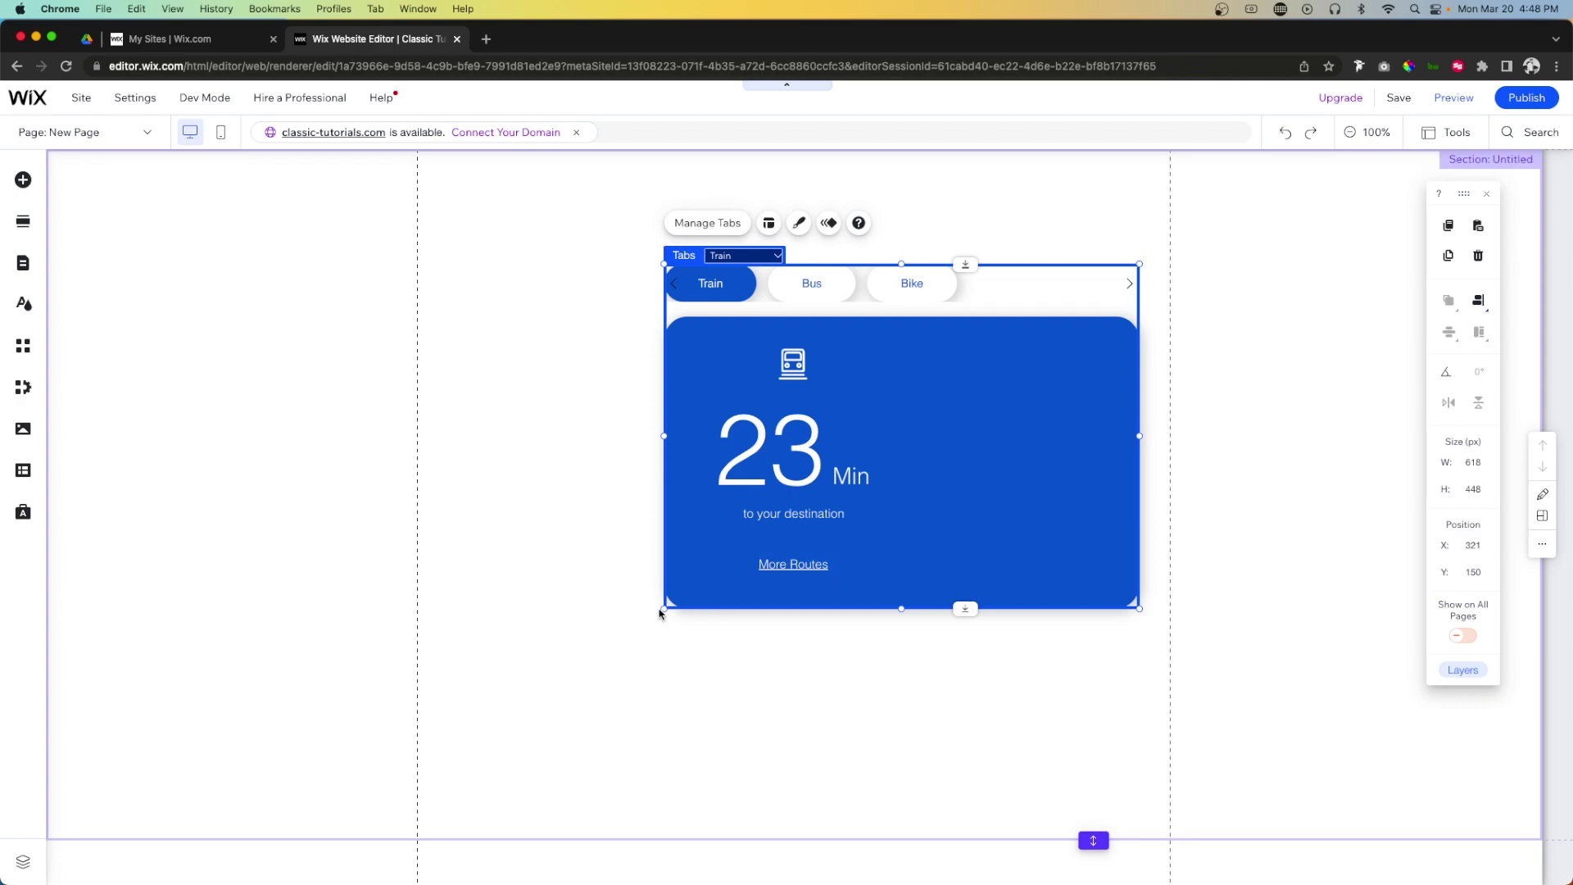
pyautogui.moveTo(660, 612); pyautogui.dragTo(435, 730)
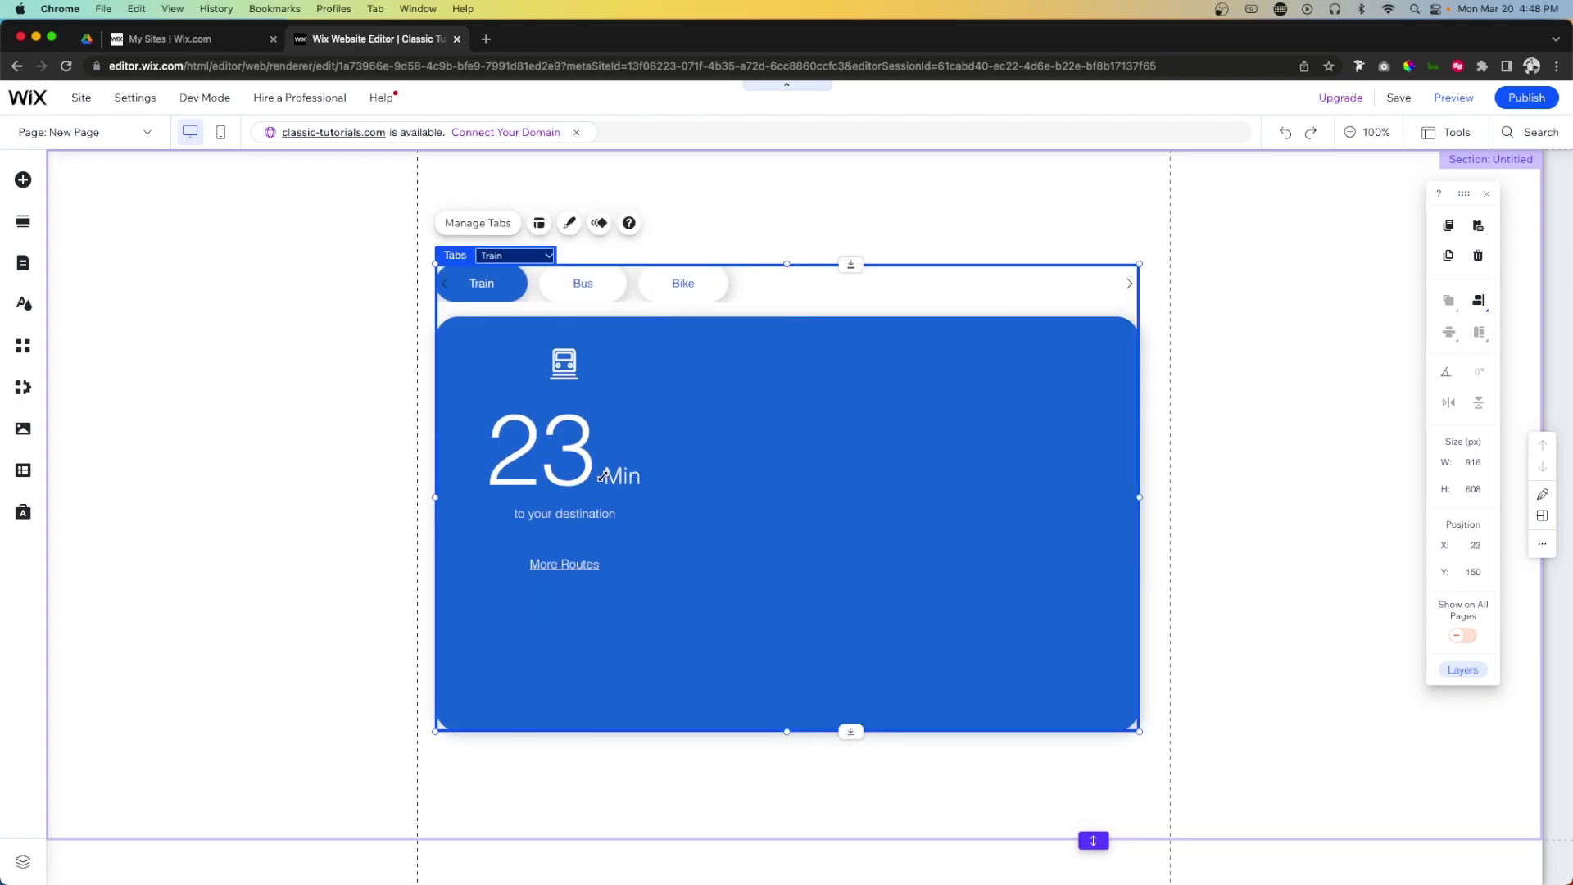
# Delete the Train tab's icon, Min text, 'to your destination' text and More Routes link
pyautogui.click(544, 450)
pyautogui.moveTo(544, 450); pyautogui.dragTo(569, 401)
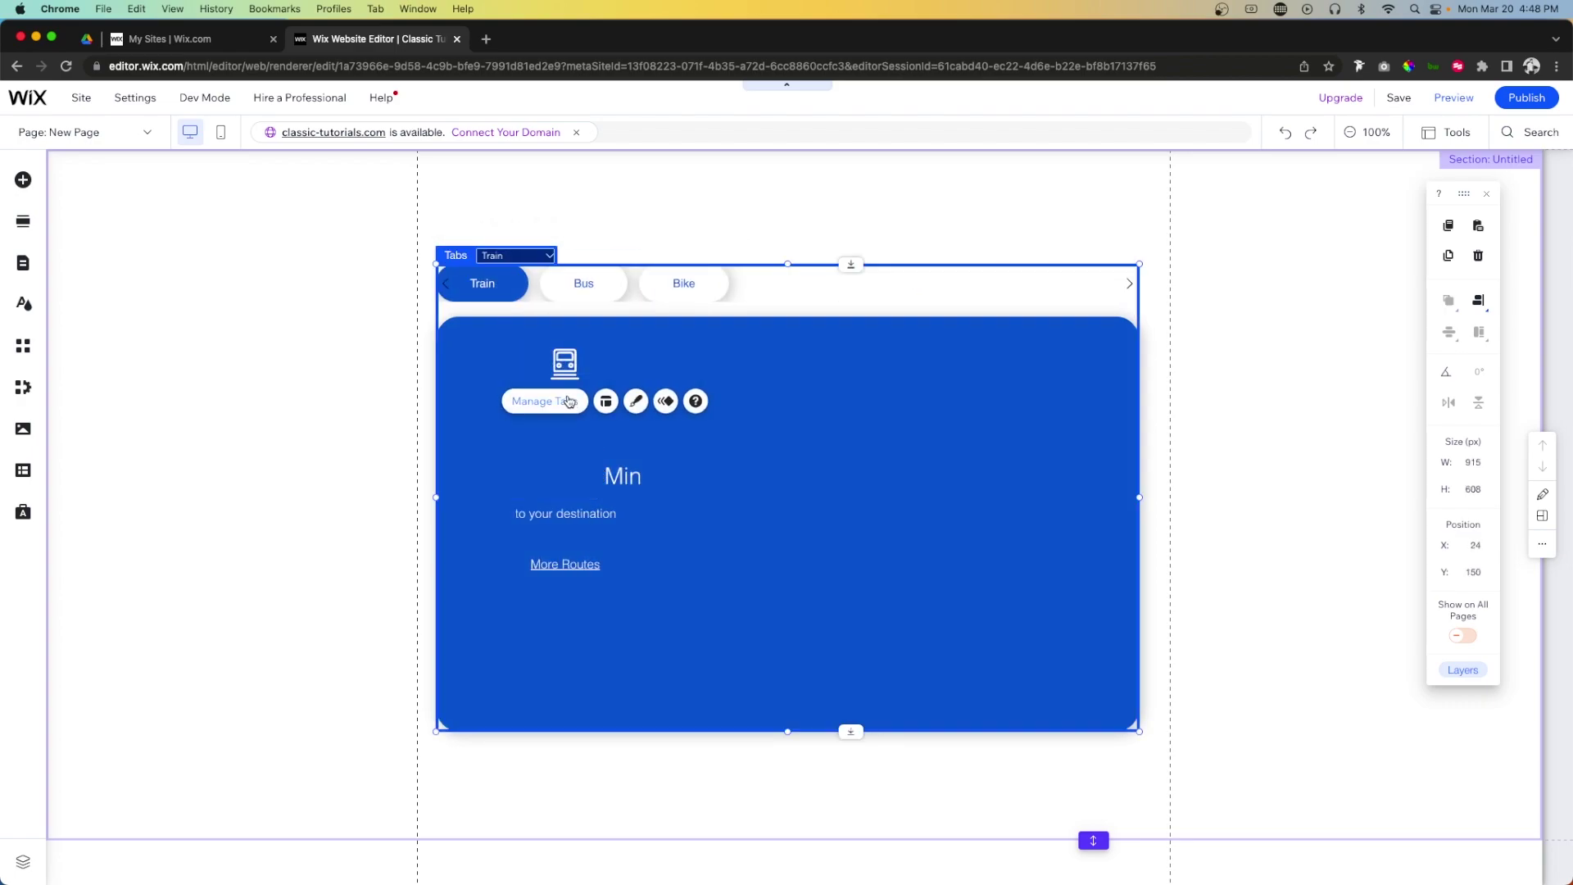
pyautogui.click(565, 362)
pyautogui.press('Delete')
pyautogui.click(623, 476)
pyautogui.press('Delete')
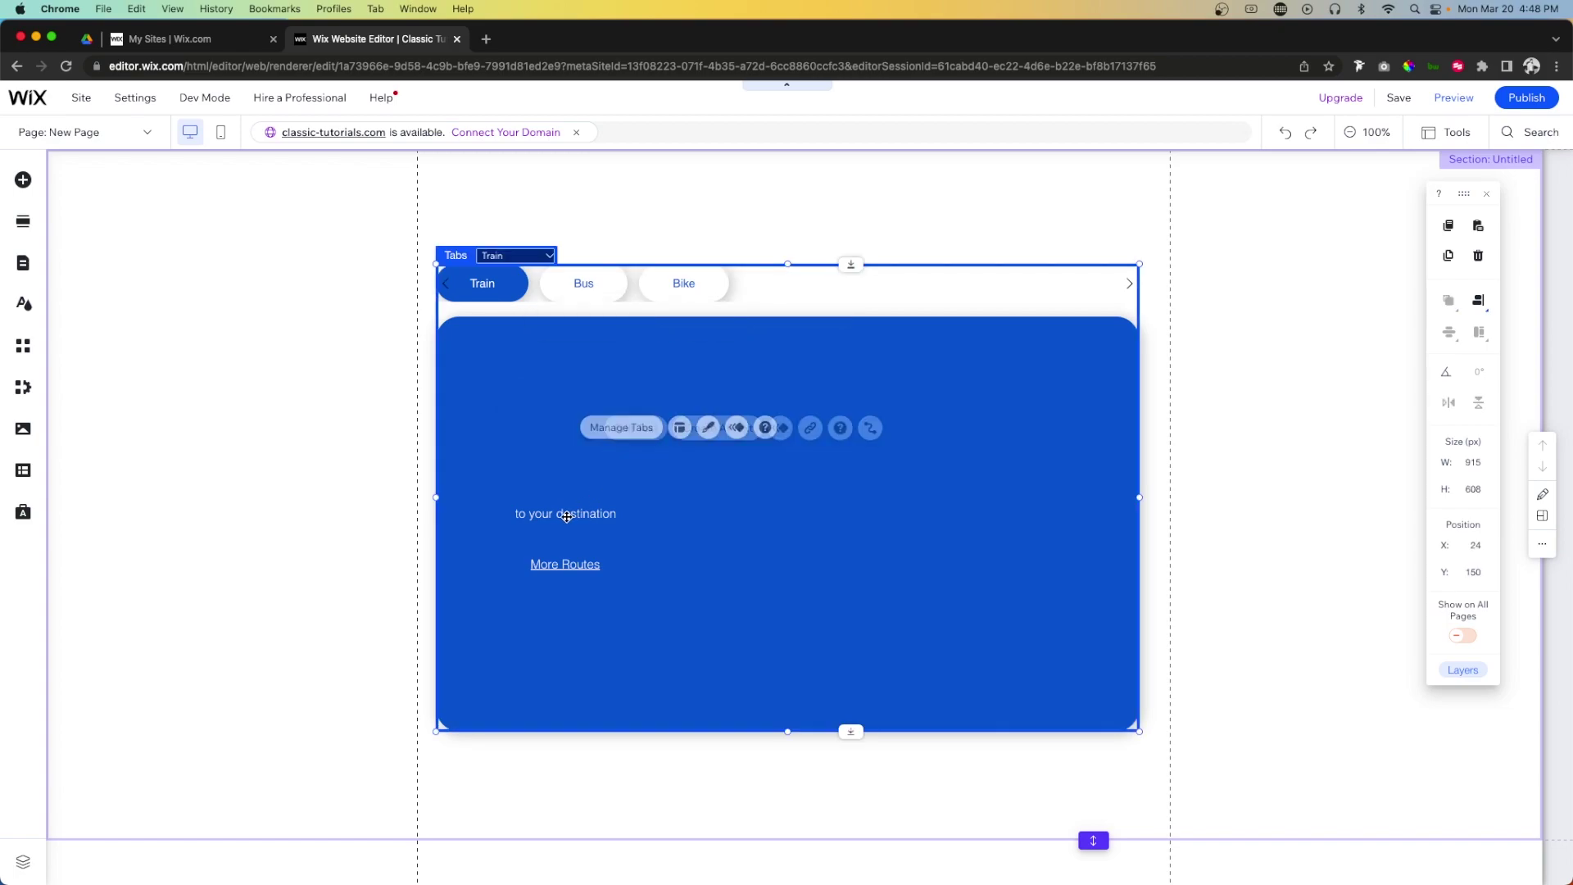
pyautogui.click(566, 514)
pyautogui.press('Delete')
pyautogui.click(566, 564)
pyautogui.press('Delete')
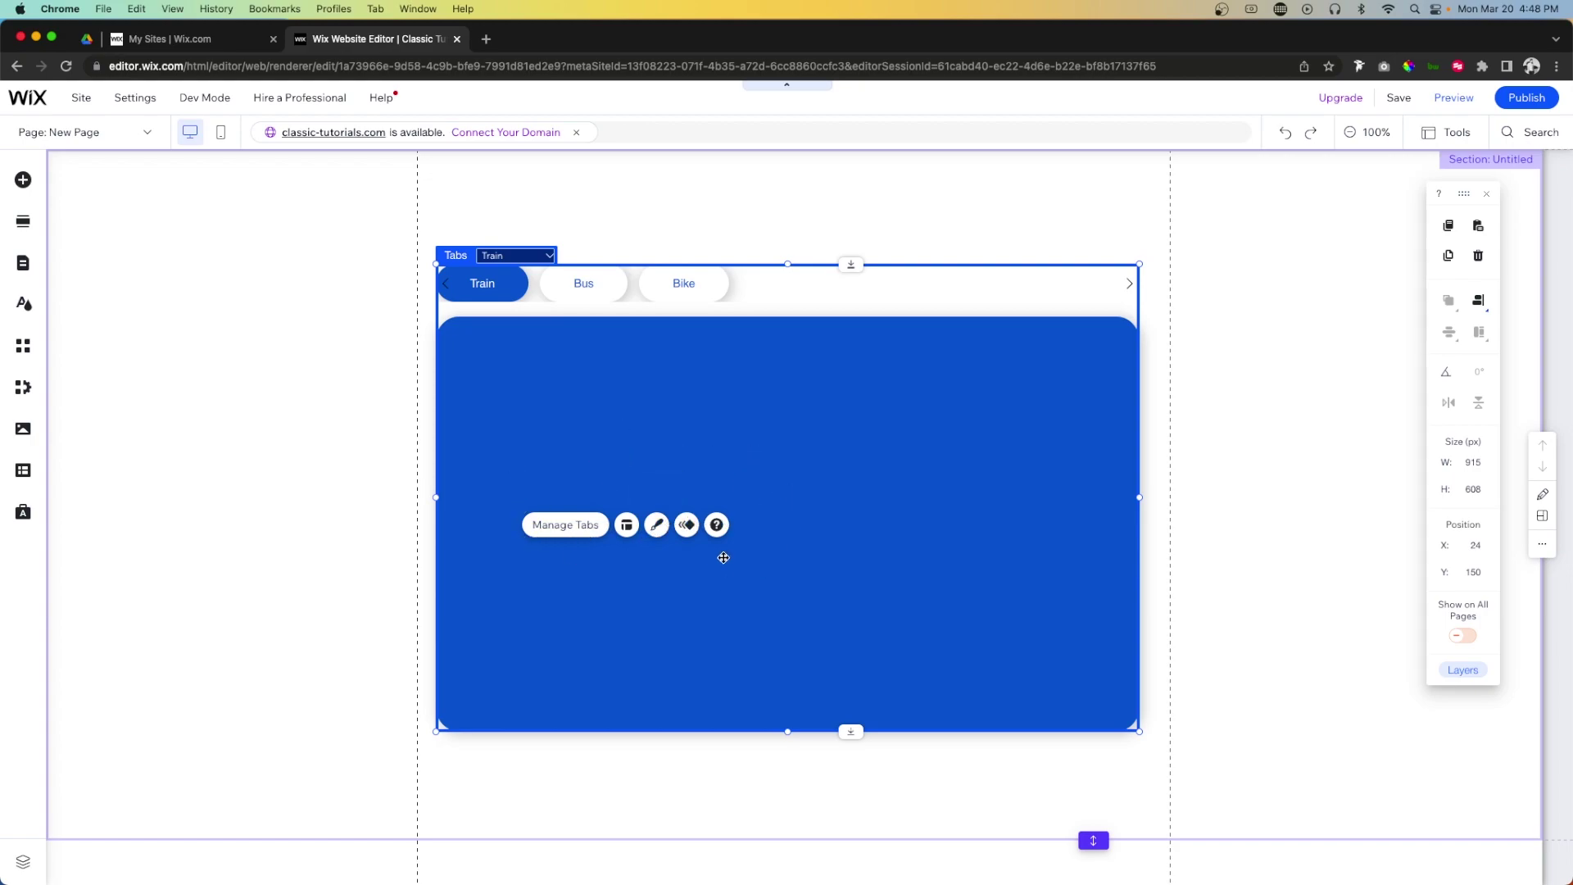
# Preview the Bus tab's content, then switch to the Bike tab's 46 Min content
pyautogui.click(504, 261)
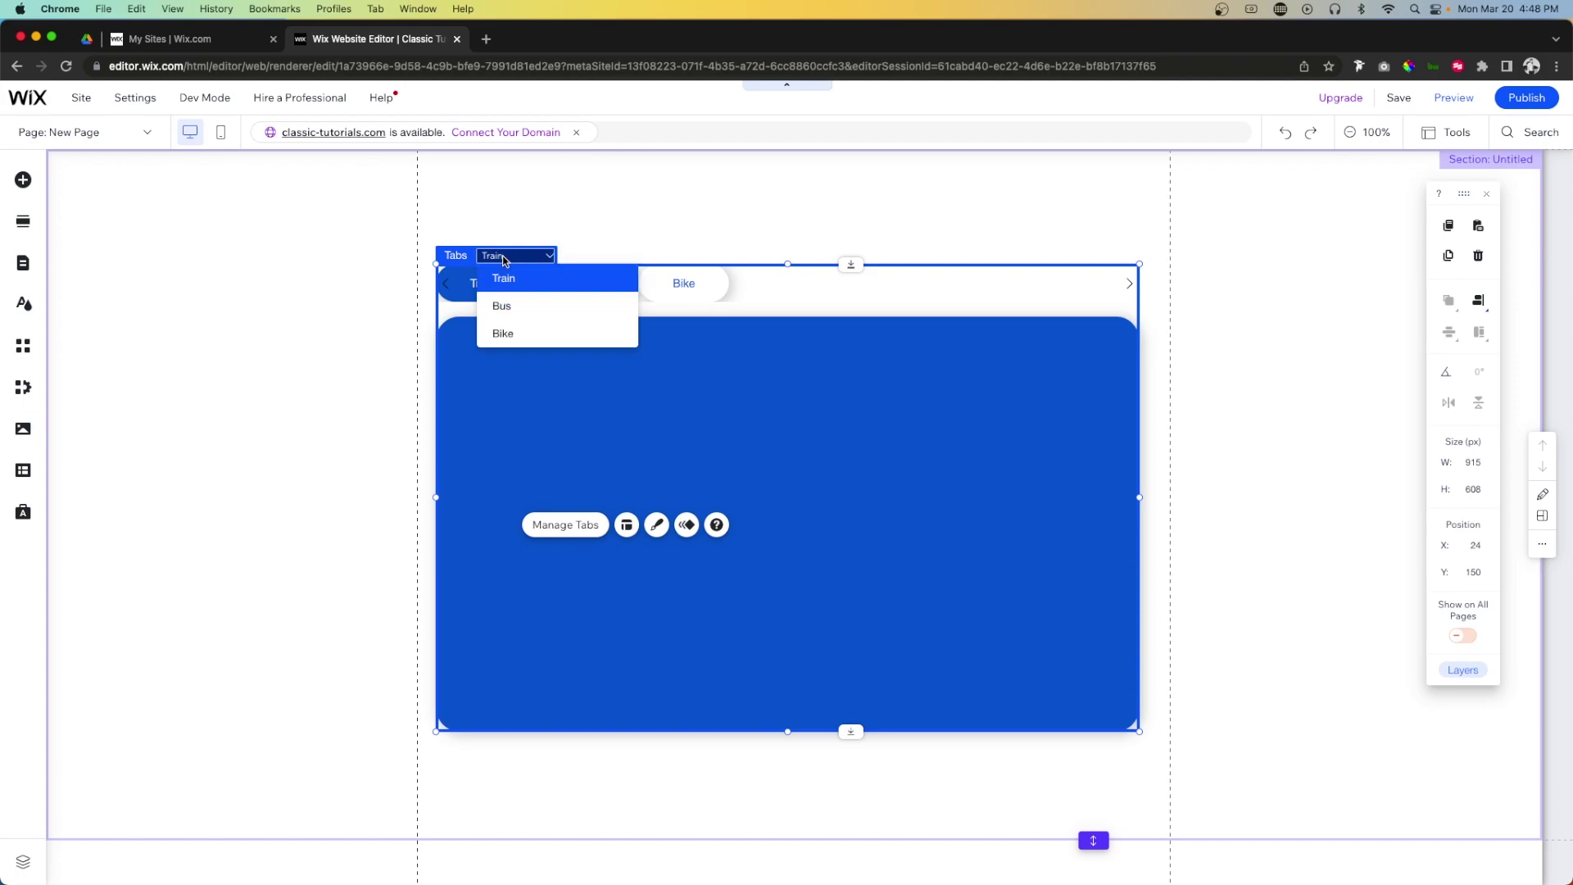
pyautogui.click(509, 309)
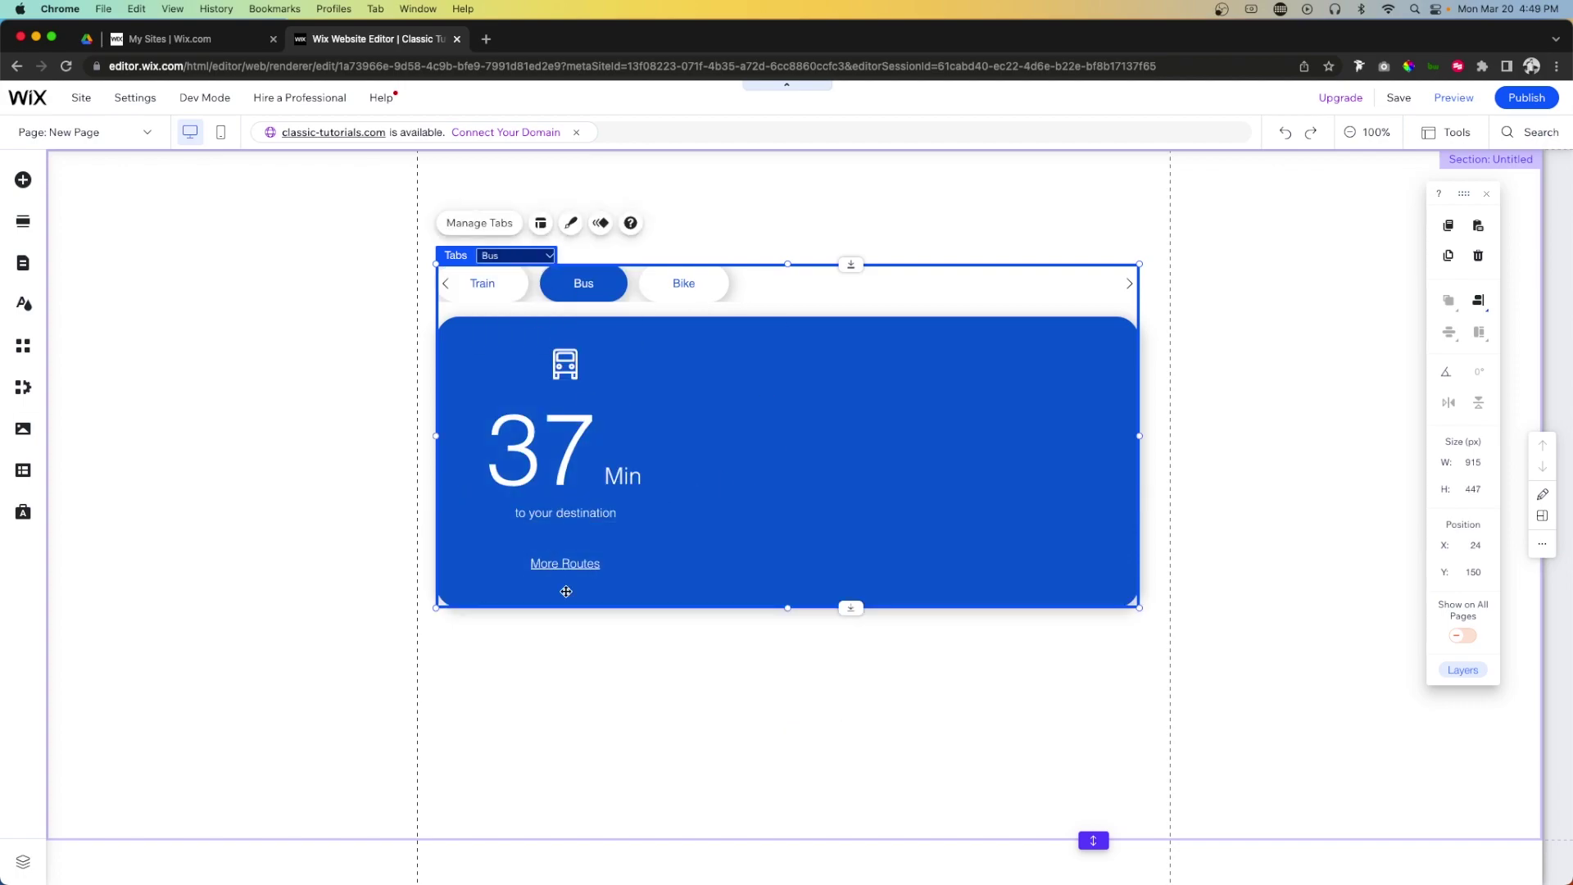
pyautogui.click(529, 257)
pyautogui.click(527, 335)
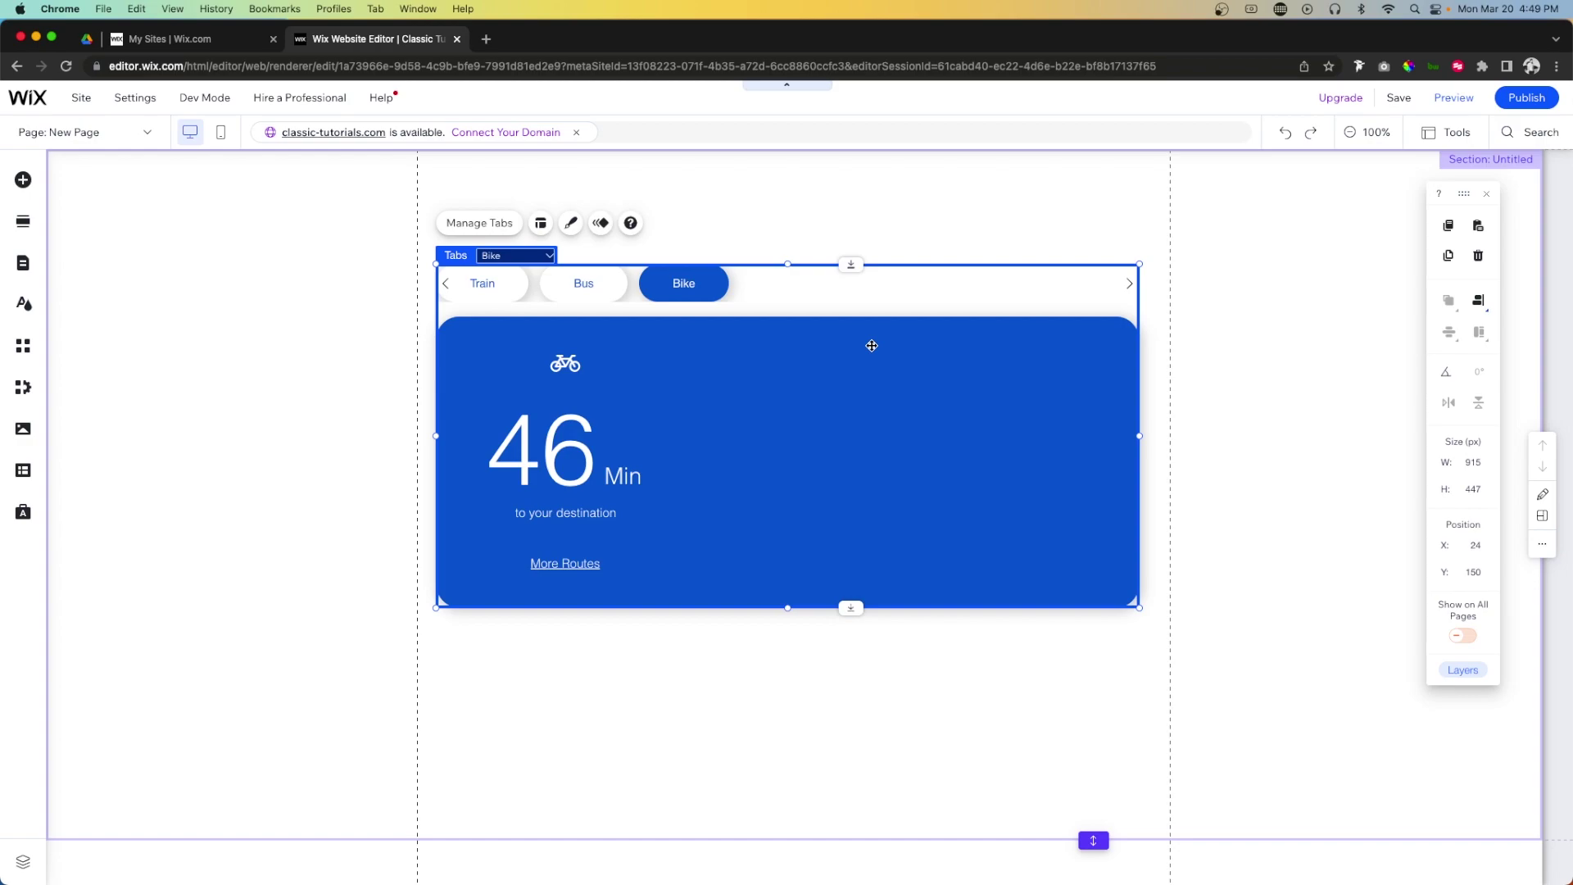
# Open Manage Tabs and view, then dismiss, the Bike tab's options menu
pyautogui.click(486, 226)
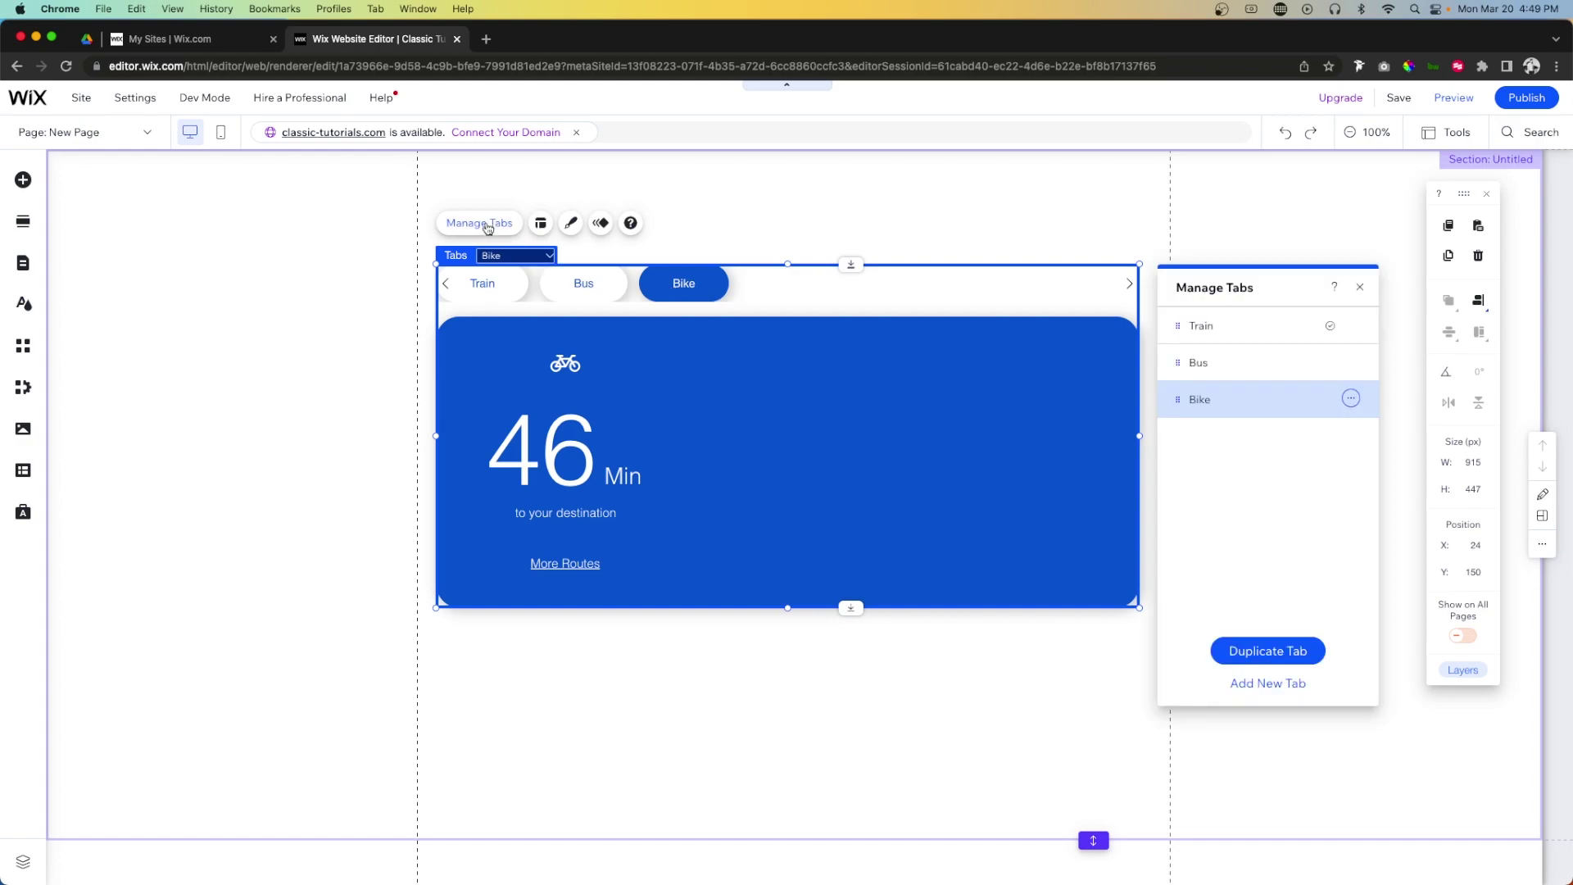
pyautogui.click(1352, 400)
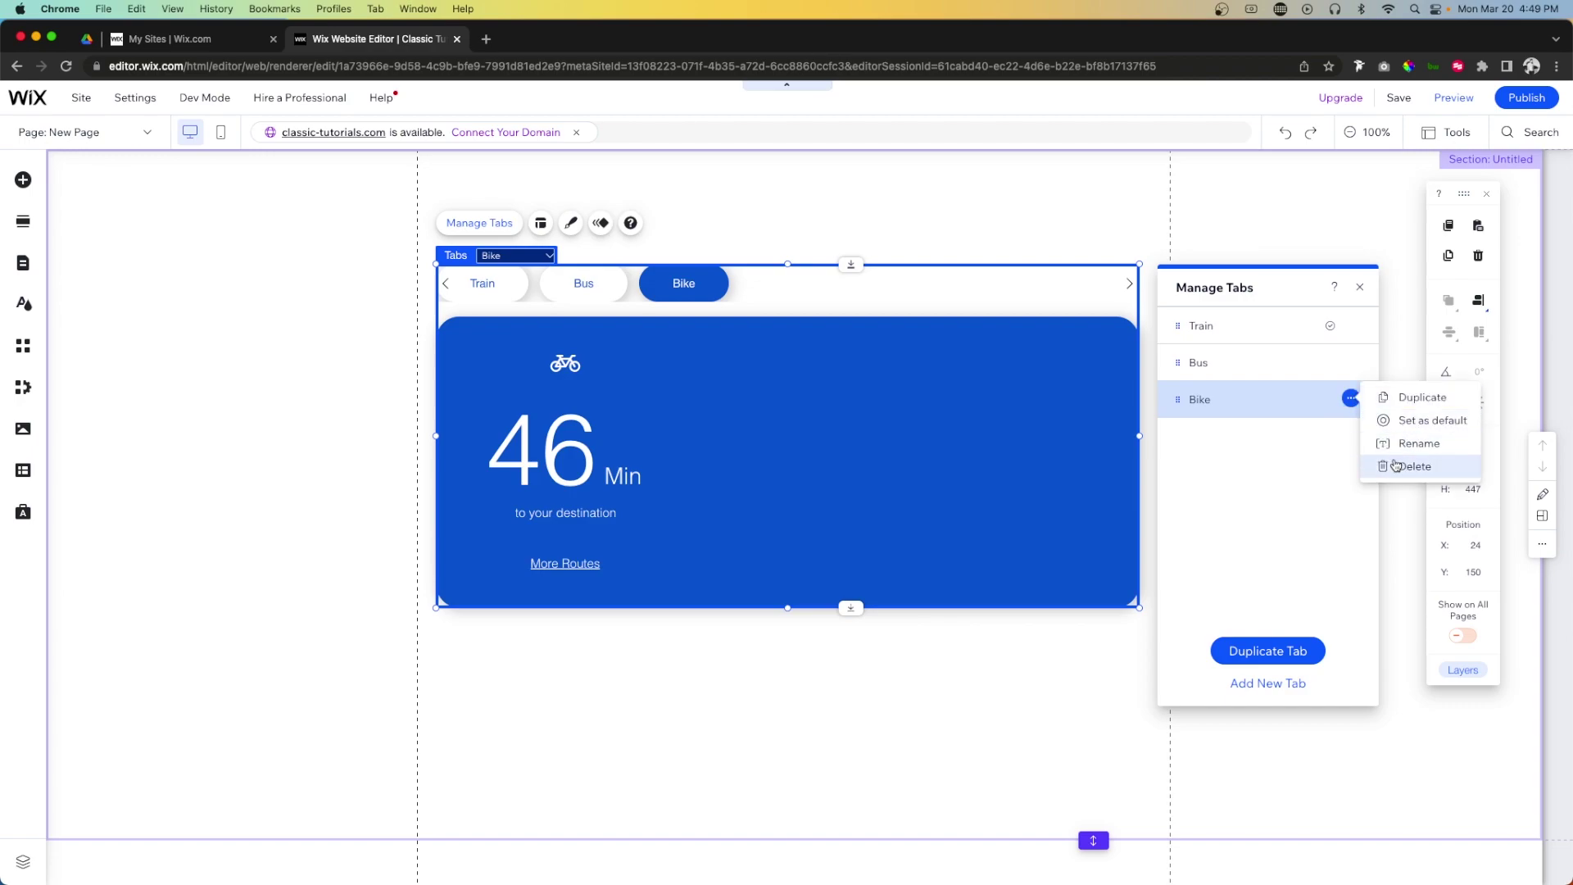
pyautogui.click(1235, 481)
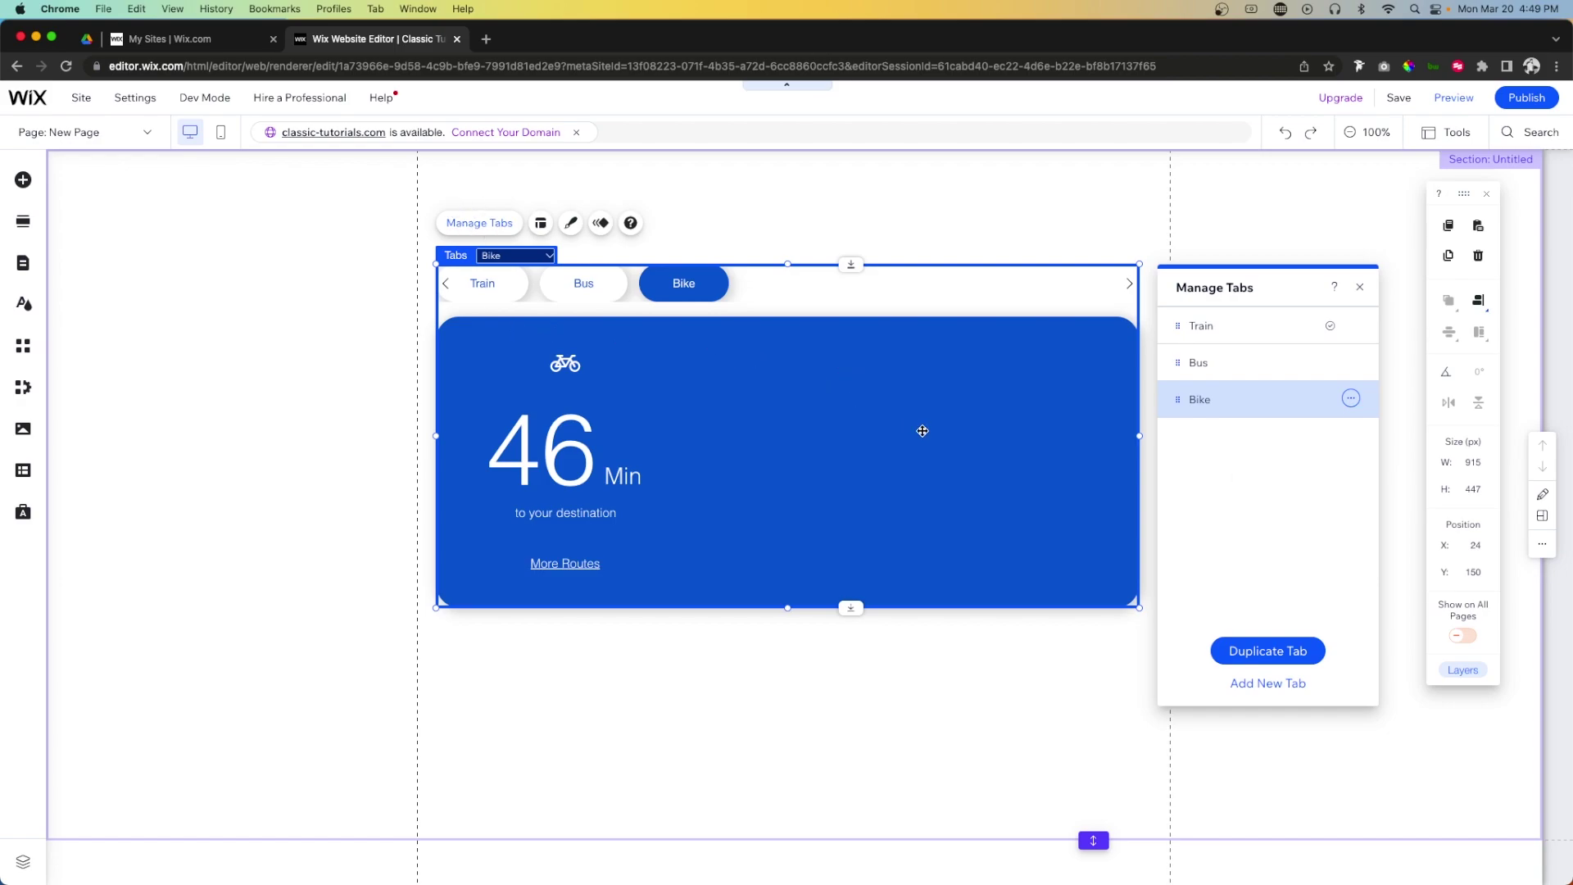
# Delete the Bike tab's icon, 46 number, Min, 'to your destination' text and More Routes link
pyautogui.click(565, 363)
pyautogui.press('Delete')
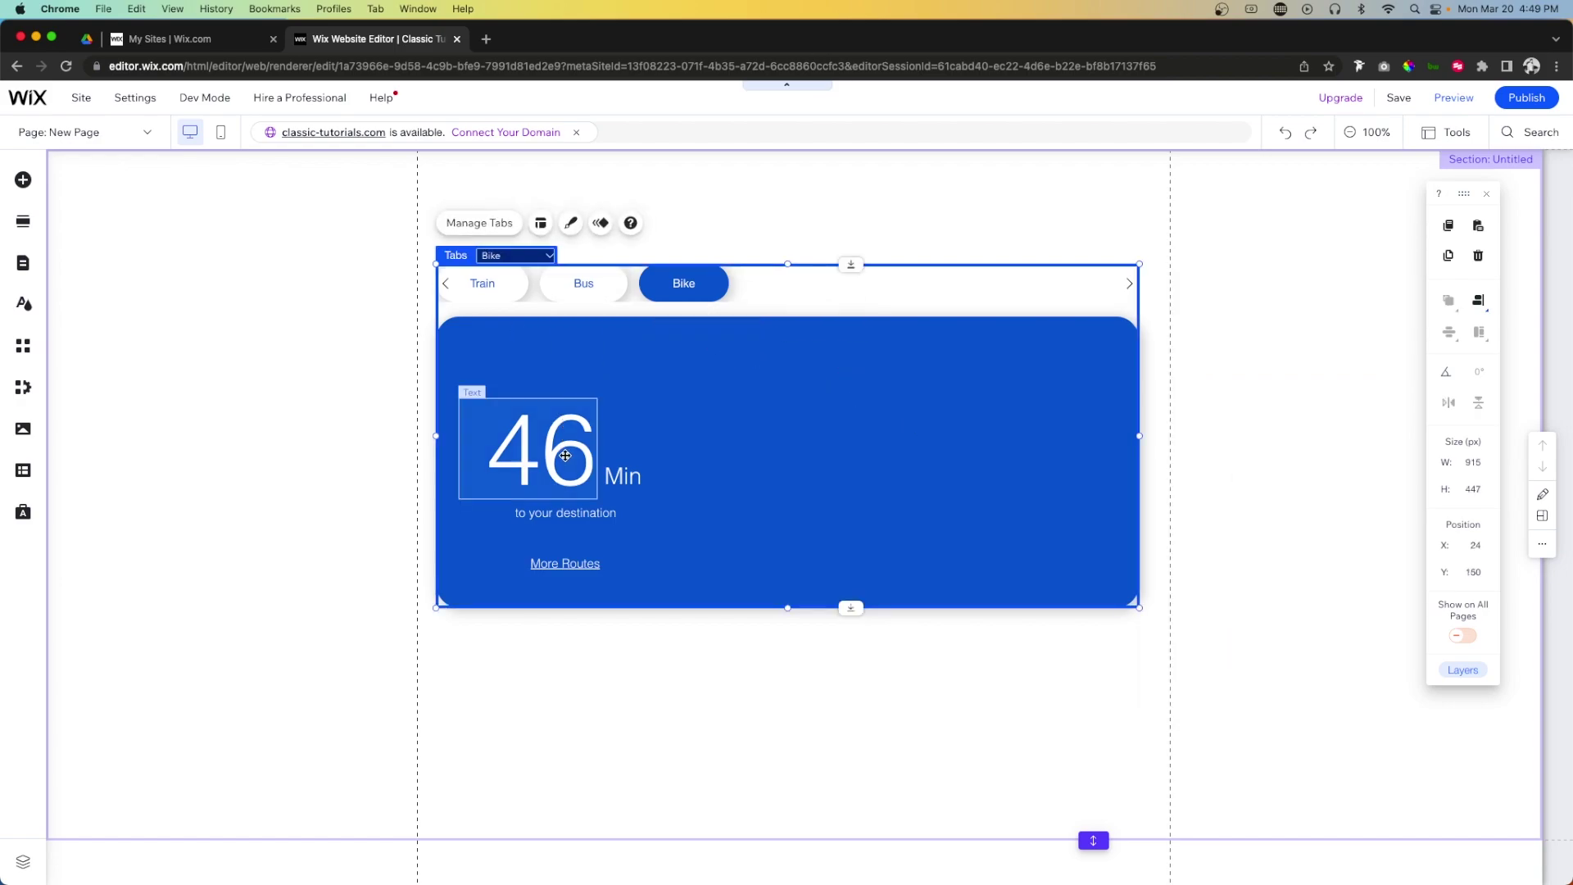
pyautogui.click(542, 450)
pyautogui.press('Delete')
pyautogui.click(622, 476)
pyautogui.press('Delete')
pyautogui.click(557, 513)
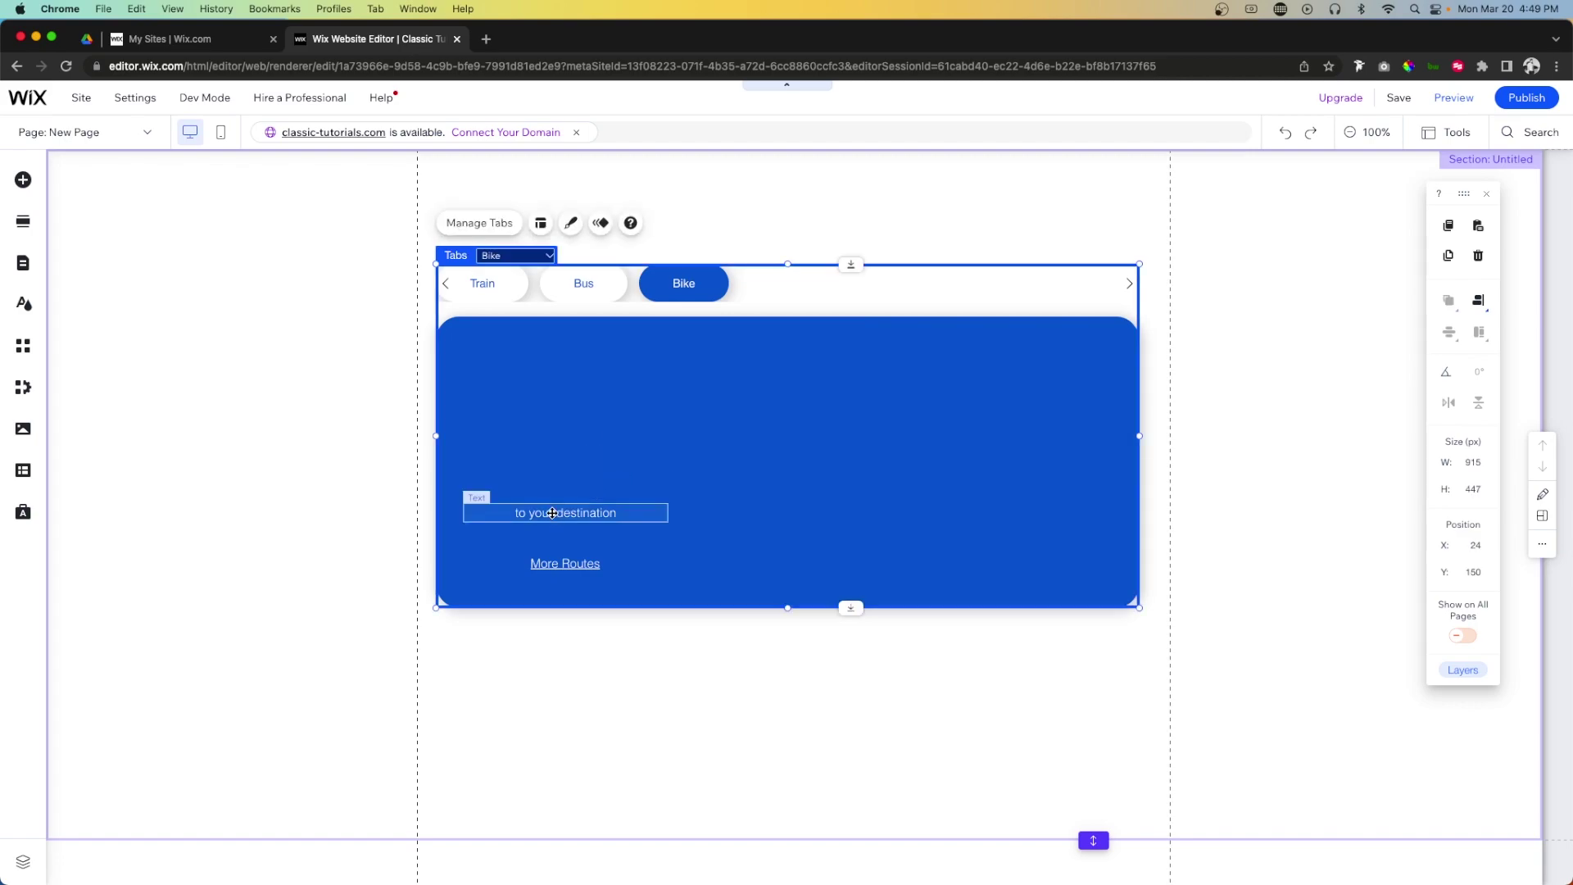
pyautogui.press('Delete')
pyautogui.click(558, 563)
pyautogui.press('Delete')
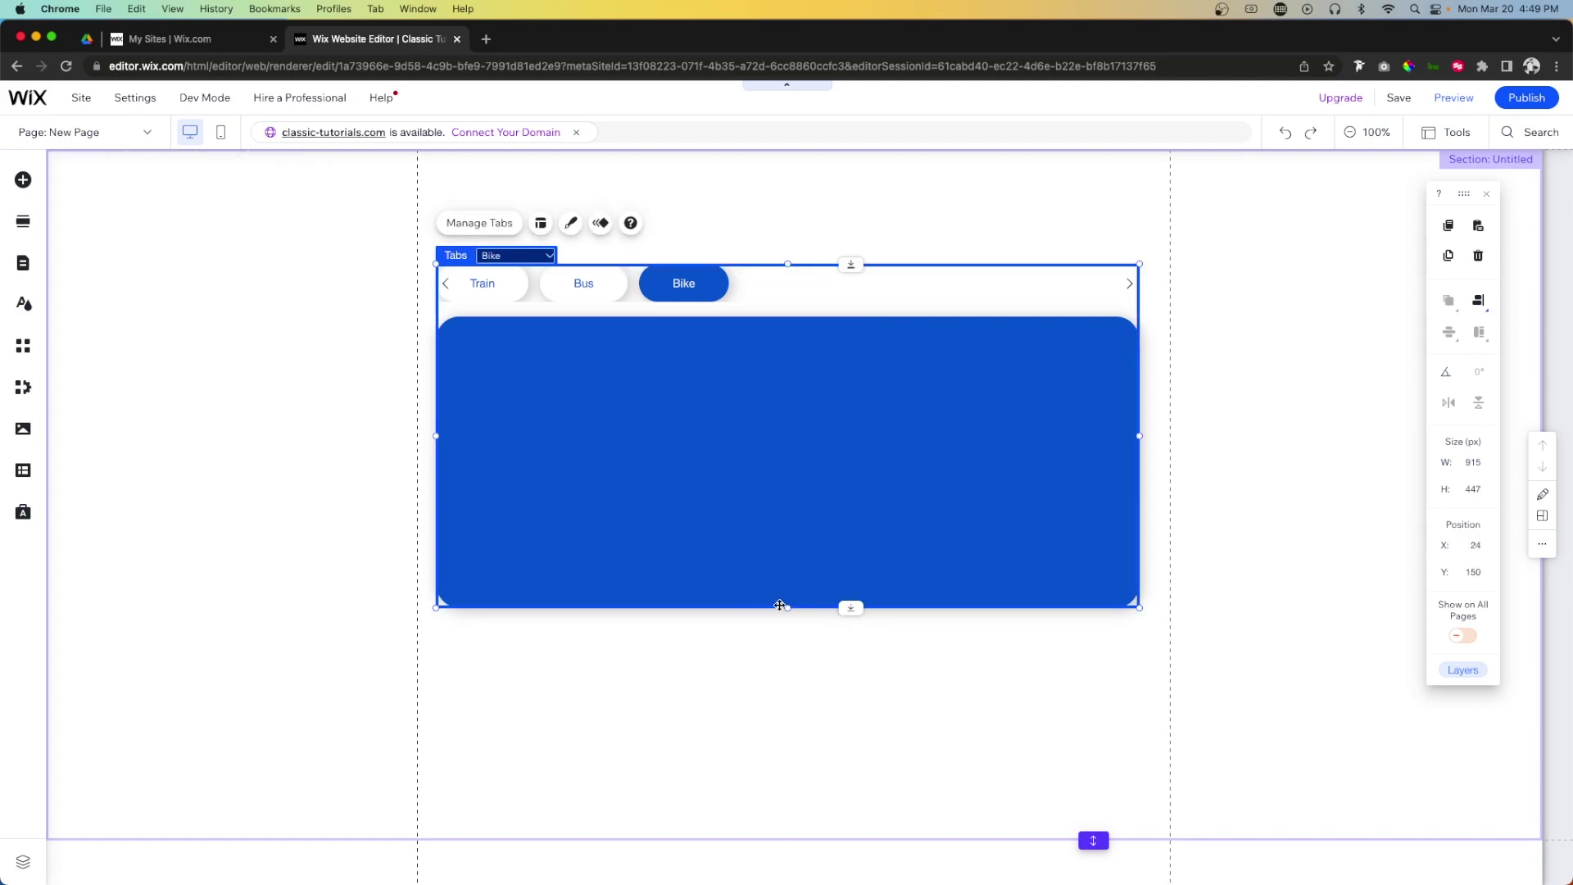
# Make the tabs box 684 px tall and drop the 01/02/03 repeater from List > Repeaters into it
pyautogui.moveTo(785, 606); pyautogui.dragTo(786, 790)
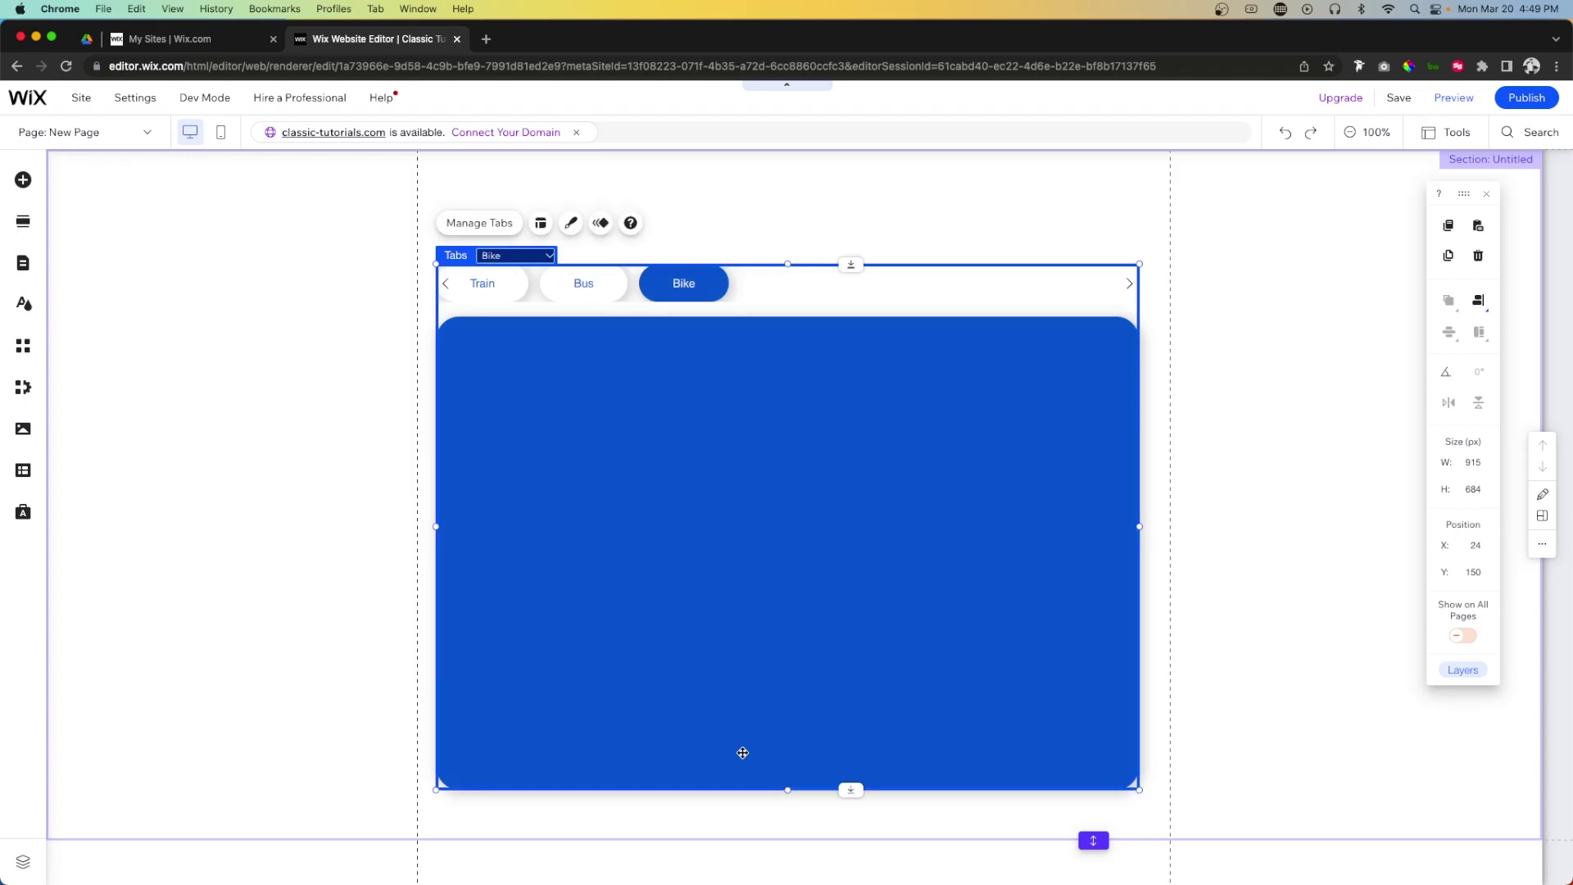
pyautogui.click(23, 179)
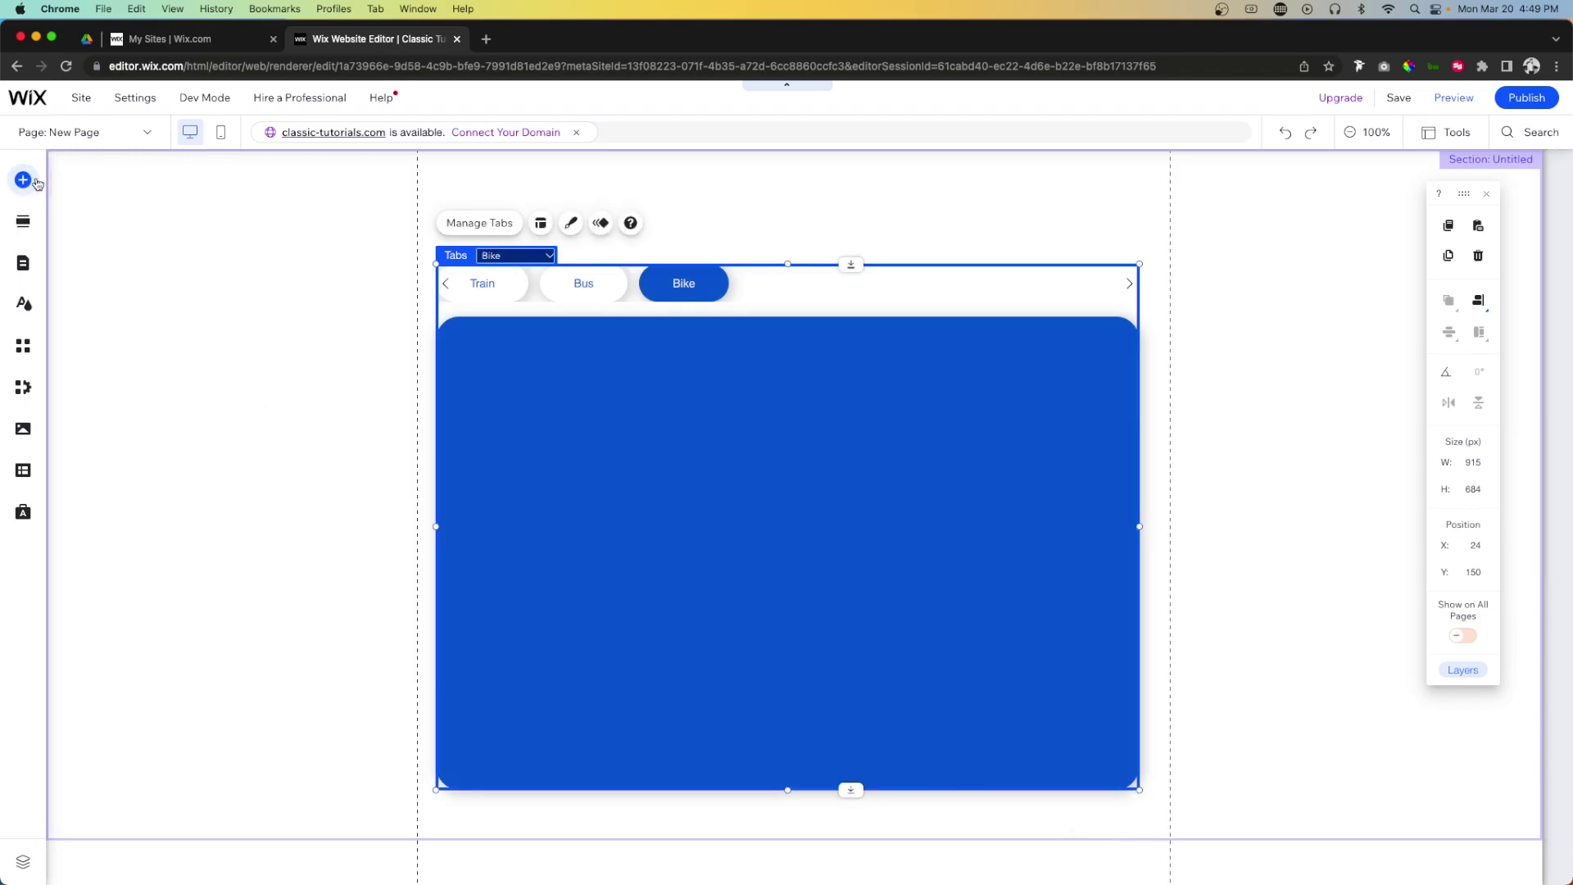
pyautogui.click(72, 514)
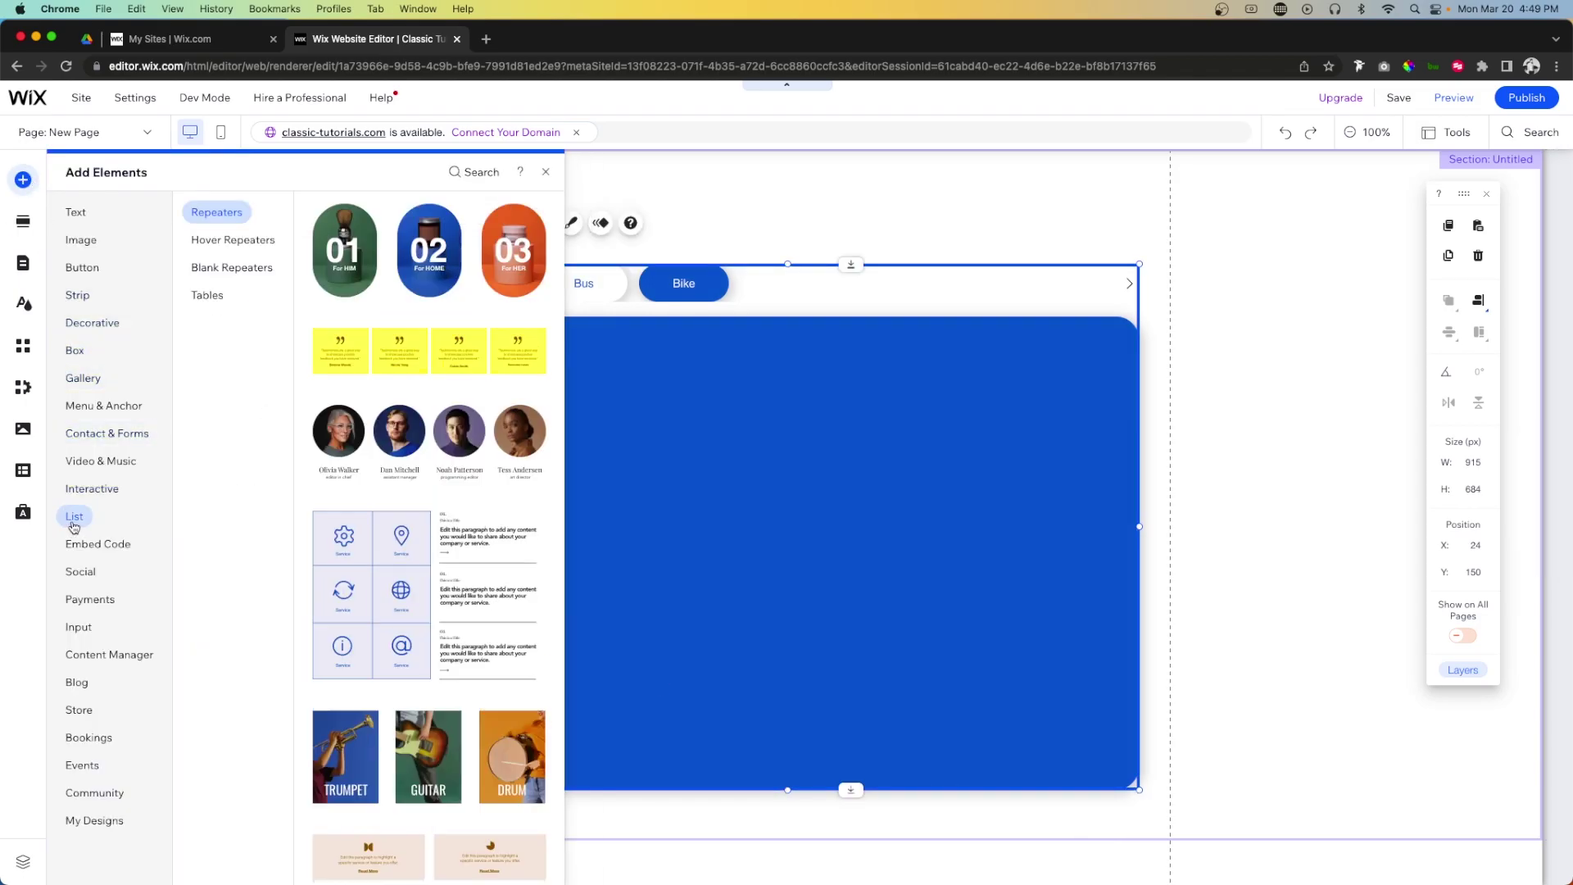
pyautogui.click(212, 241)
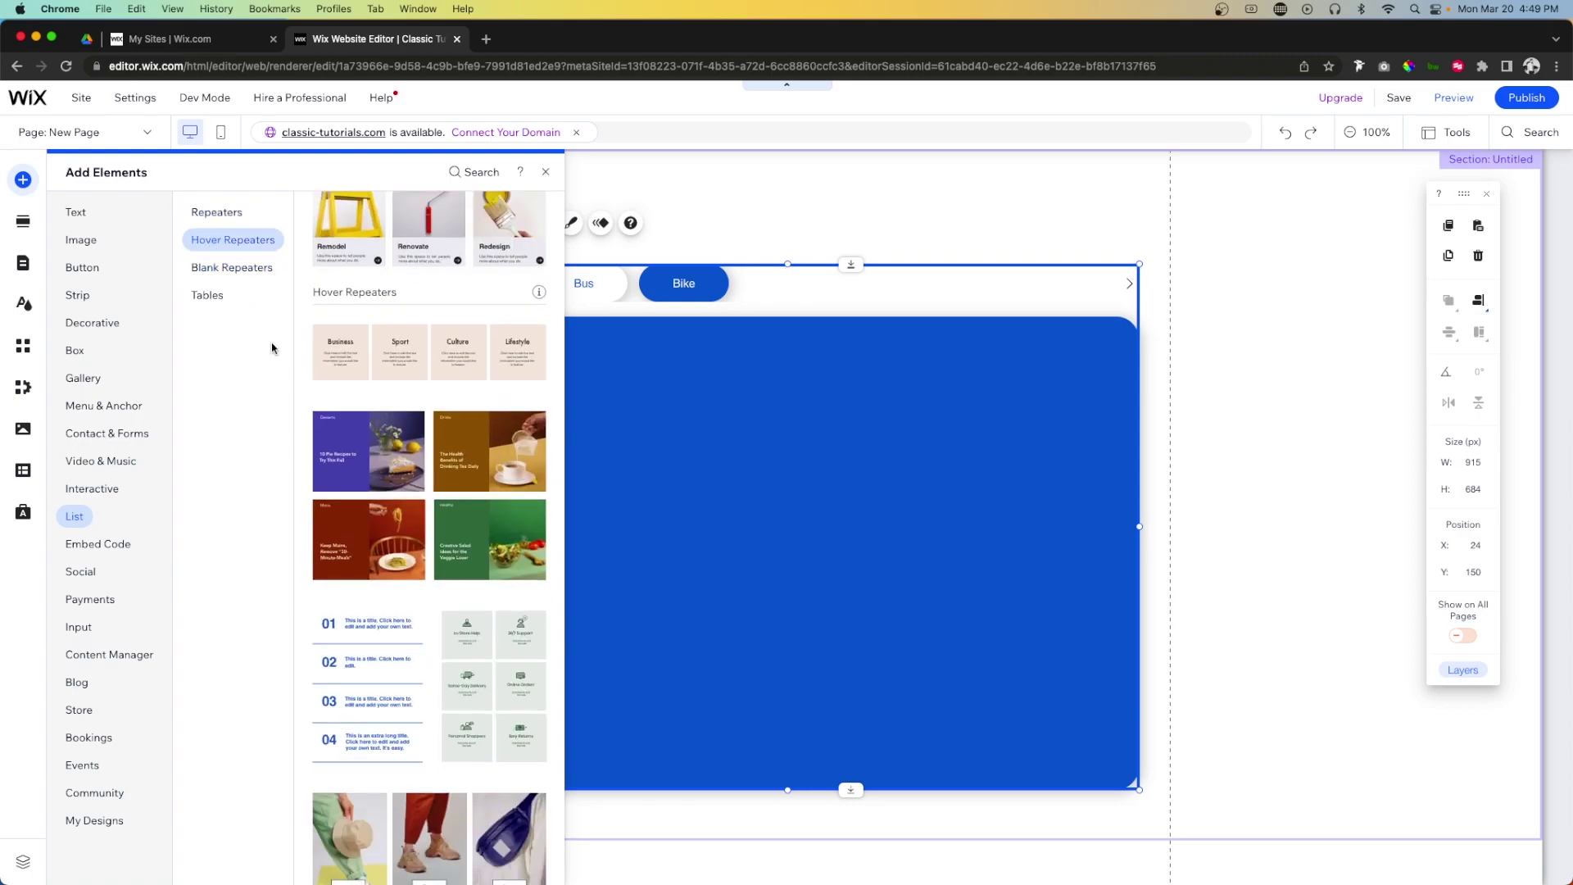
pyautogui.click(216, 212)
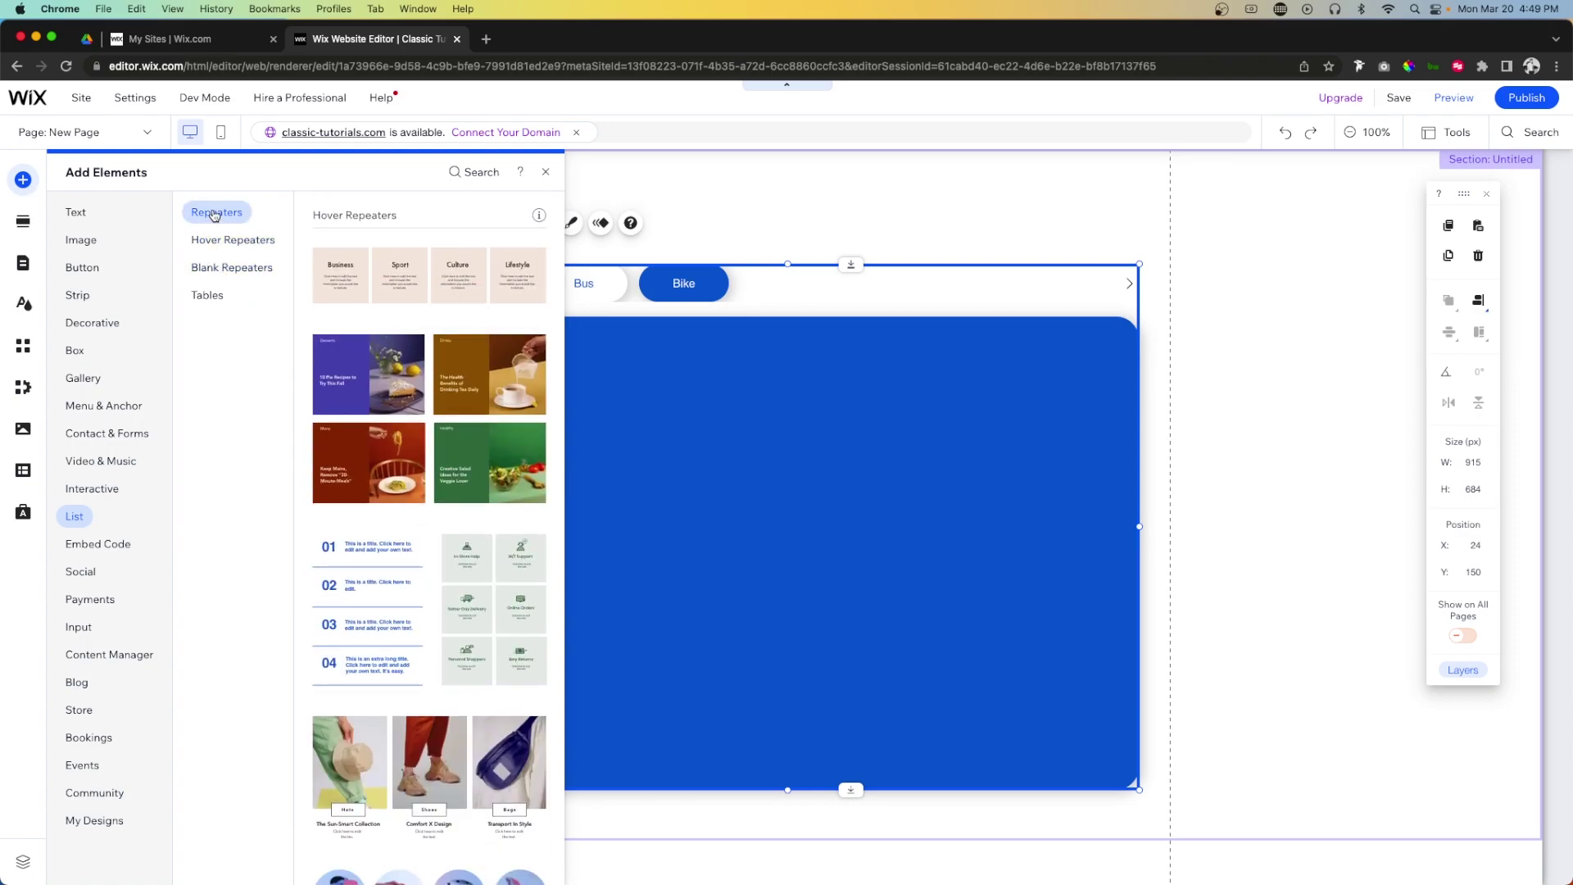
pyautogui.moveTo(351, 408); pyautogui.dragTo(554, 505)
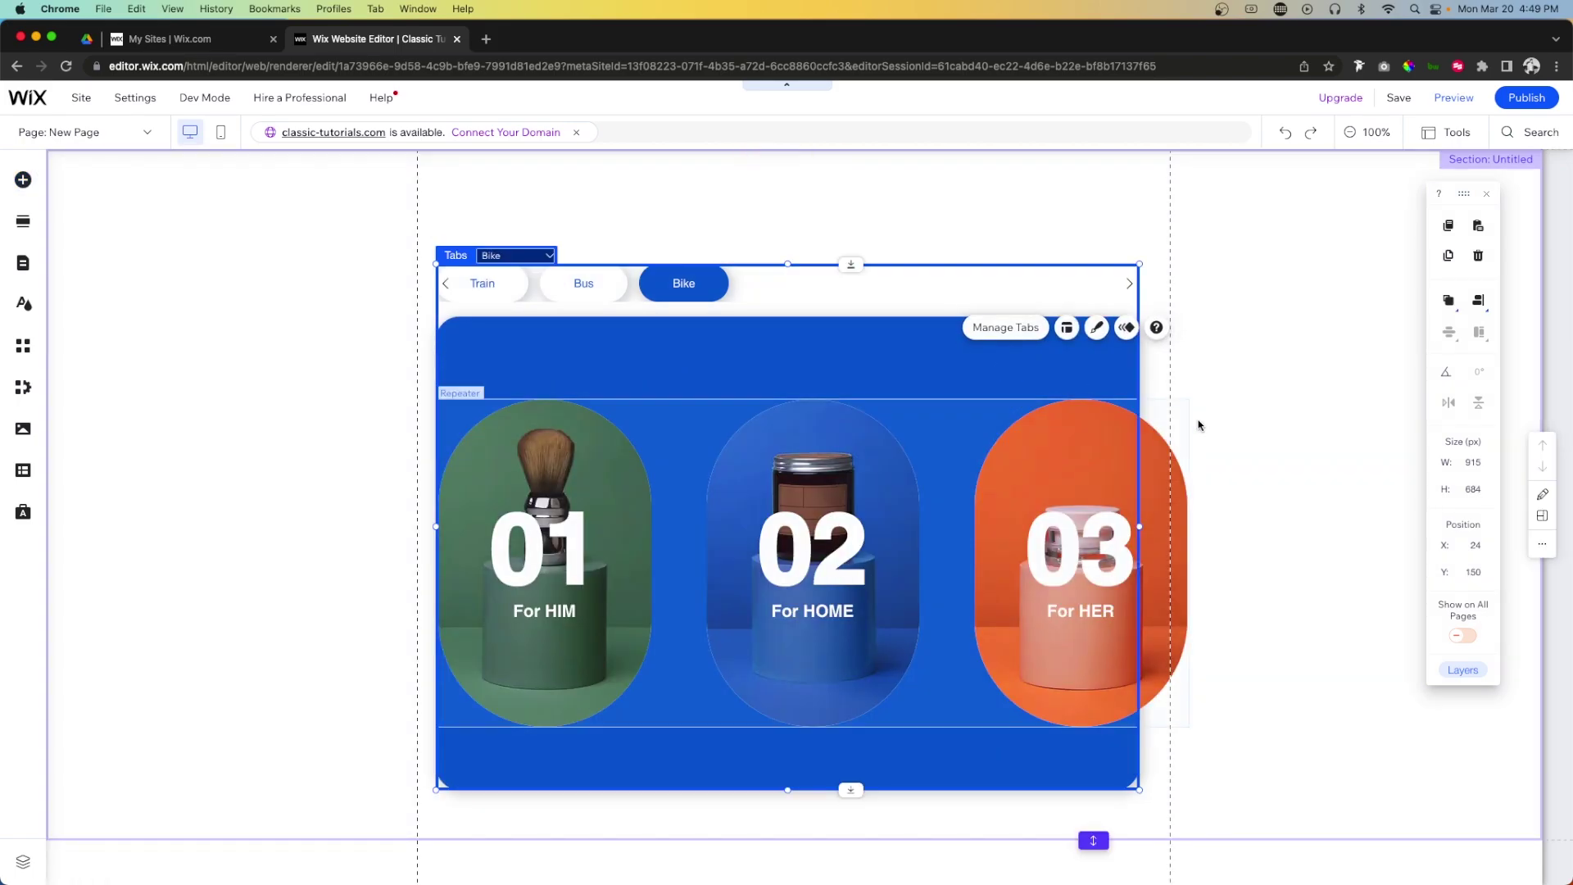
# Widen the tabs box and align the repeater with the Bike tab's left edge
pyautogui.moveTo(1139, 528); pyautogui.dragTo(1211, 530)
pyautogui.click(955, 501)
pyautogui.moveTo(935, 489); pyautogui.dragTo(955, 453)
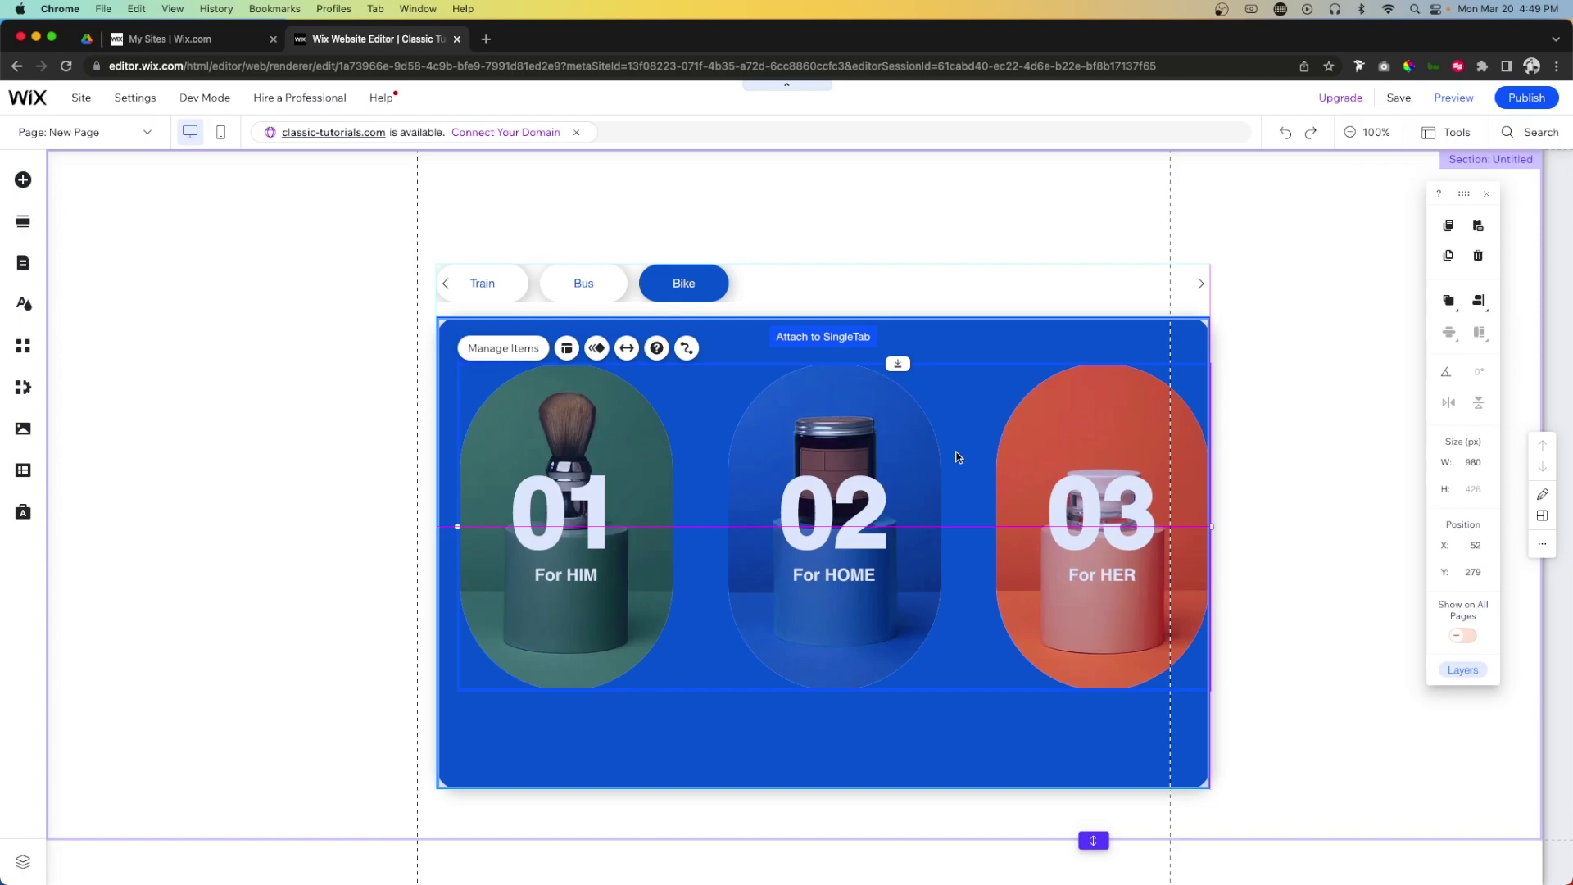
pyautogui.moveTo(977, 323); pyautogui.dragTo(922, 317)
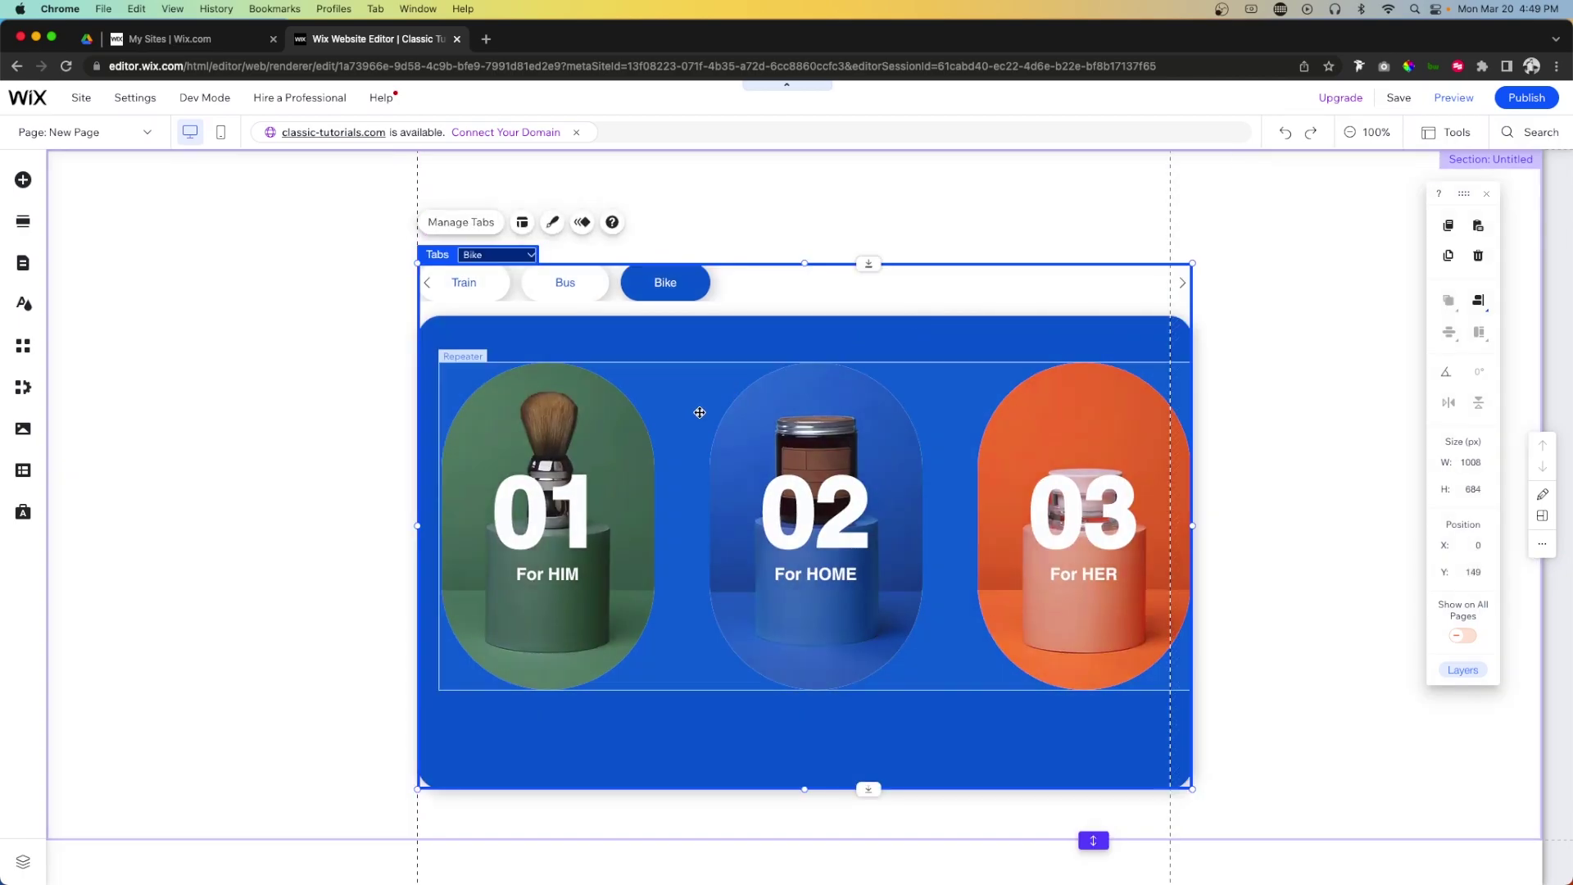
pyautogui.click(712, 427)
pyautogui.moveTo(710, 428); pyautogui.dragTo(687, 426)
pyautogui.click(1187, 500)
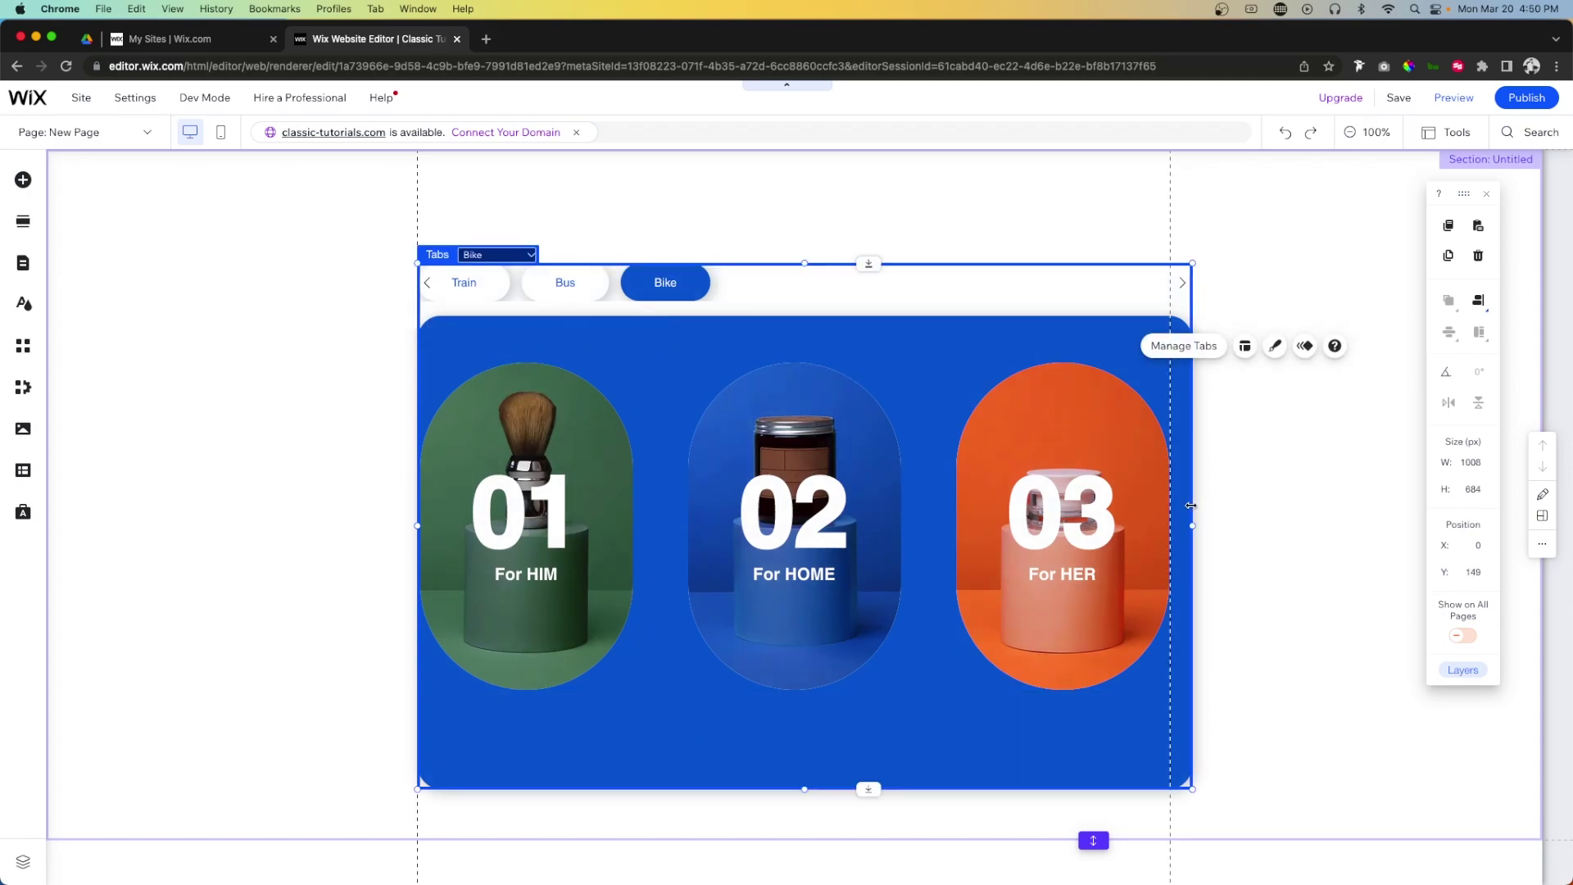
# Narrow the tabs box to 980 px wide and stretch the repeater to full width
pyautogui.moveTo(1191, 525); pyautogui.dragTo(1171, 523)
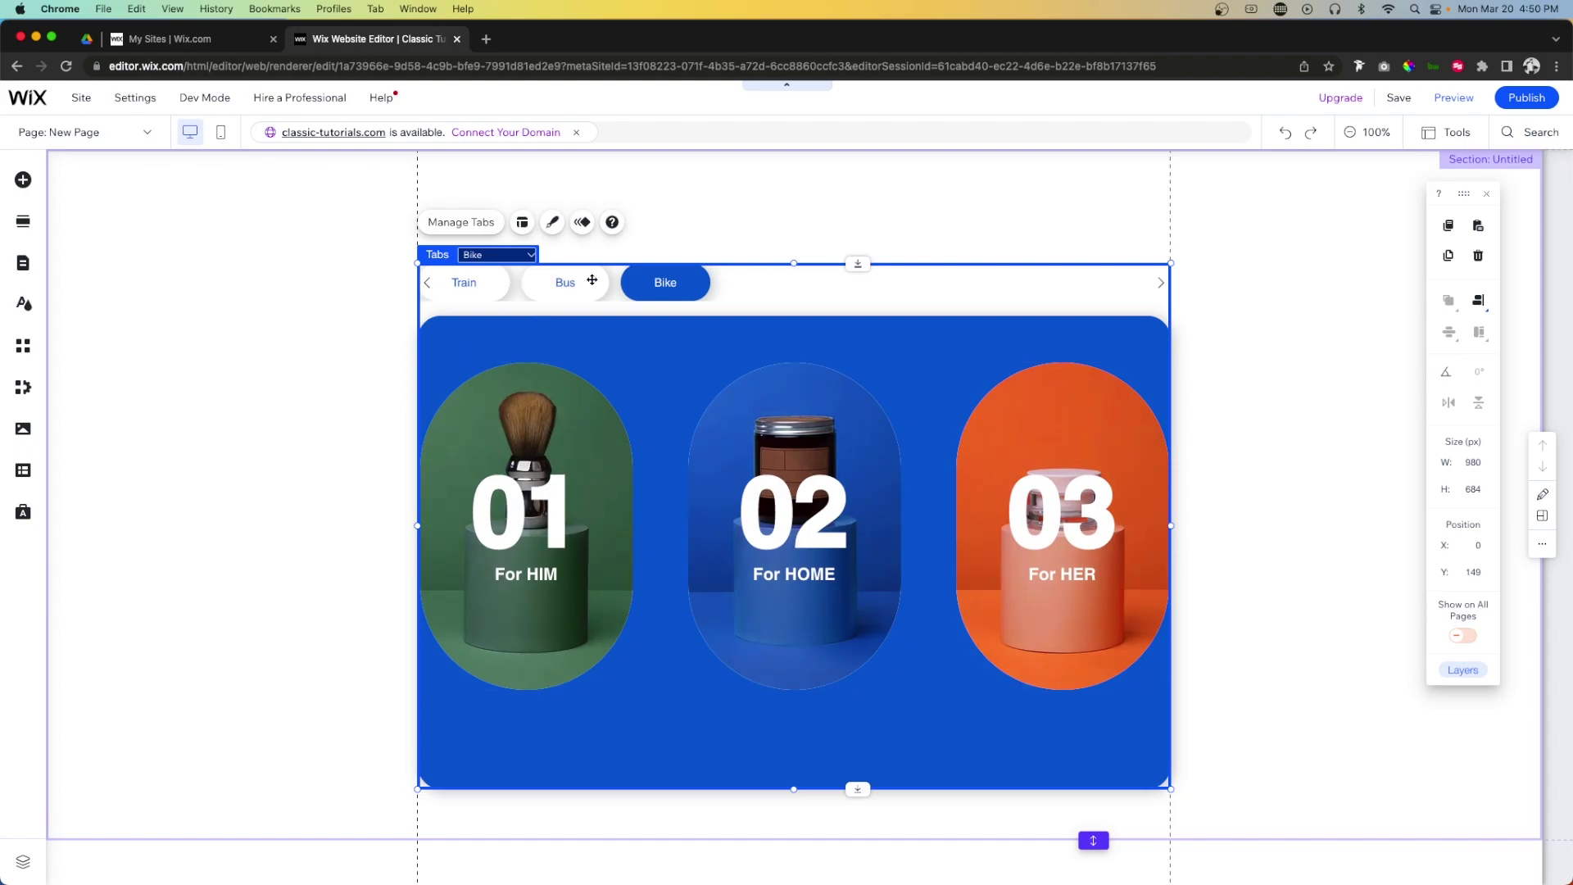
pyautogui.click(650, 439)
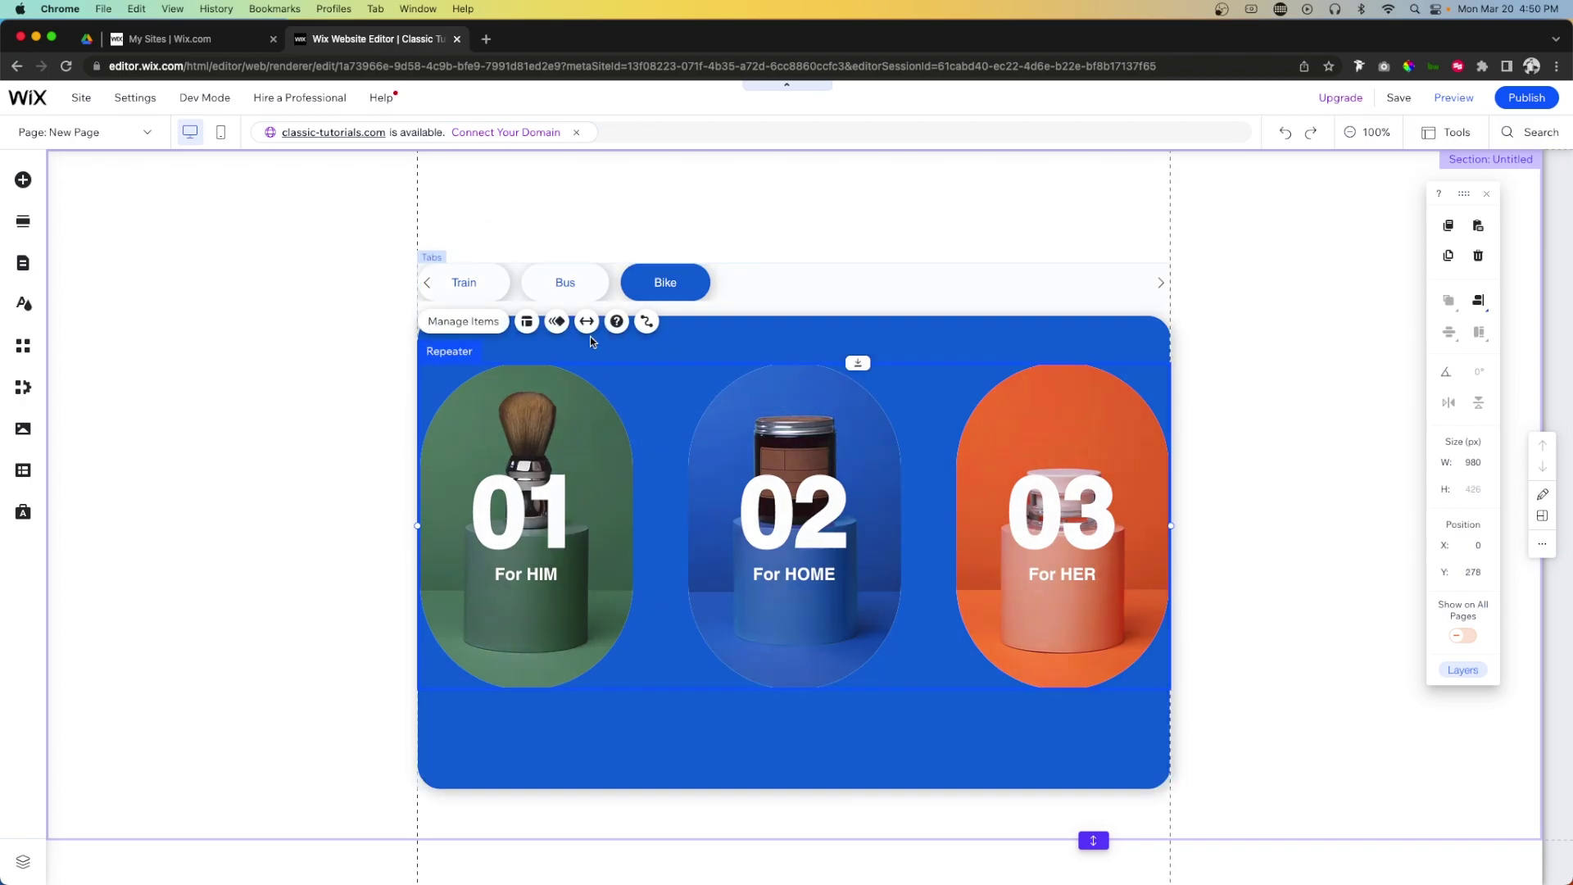
pyautogui.click(587, 321)
pyautogui.click(1385, 440)
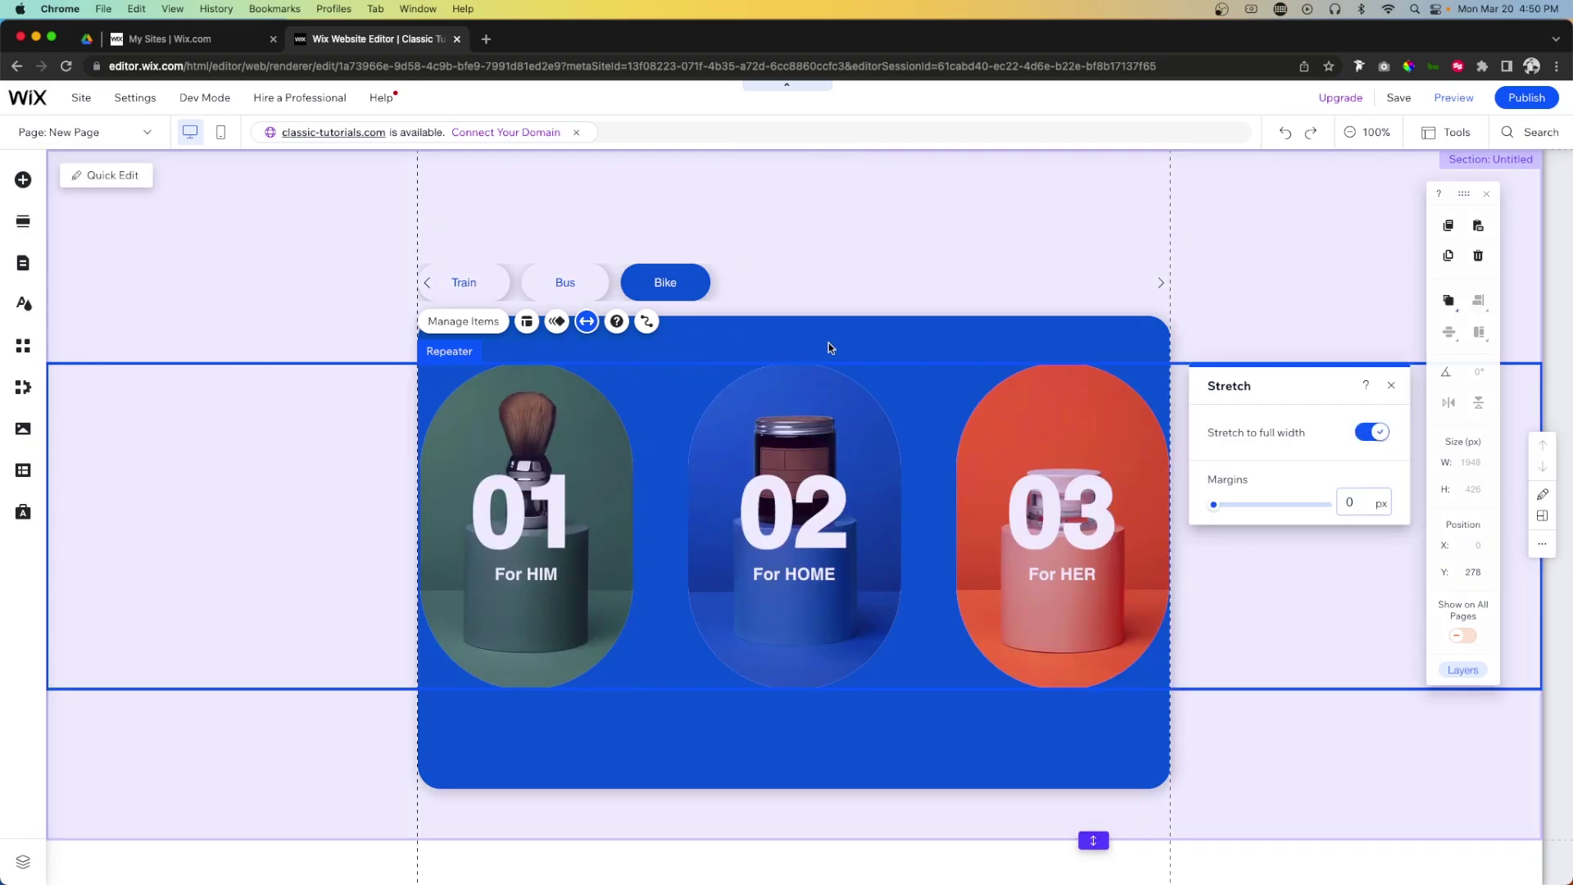
# Nudge the repeater down and raise the Tabs element to X −2, Y 52
pyautogui.click(427, 311)
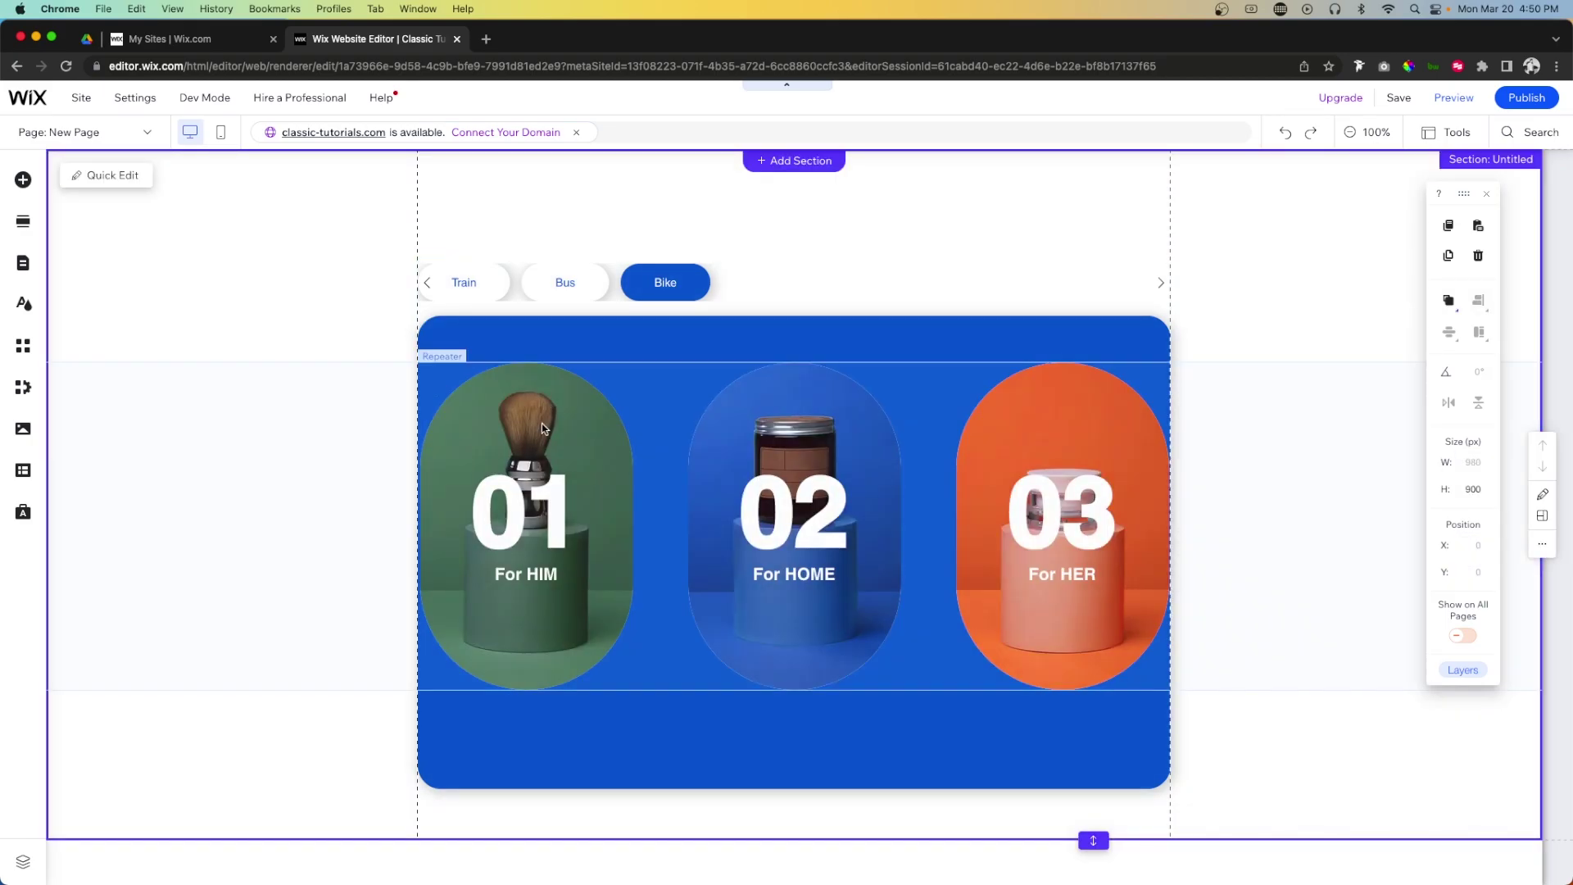
pyautogui.moveTo(542, 423)
pyautogui.mouseDown()
pyautogui.moveTo(541, 520)
pyautogui.moveTo(540, 428)
pyautogui.moveTo(539, 444)
pyautogui.mouseUp()
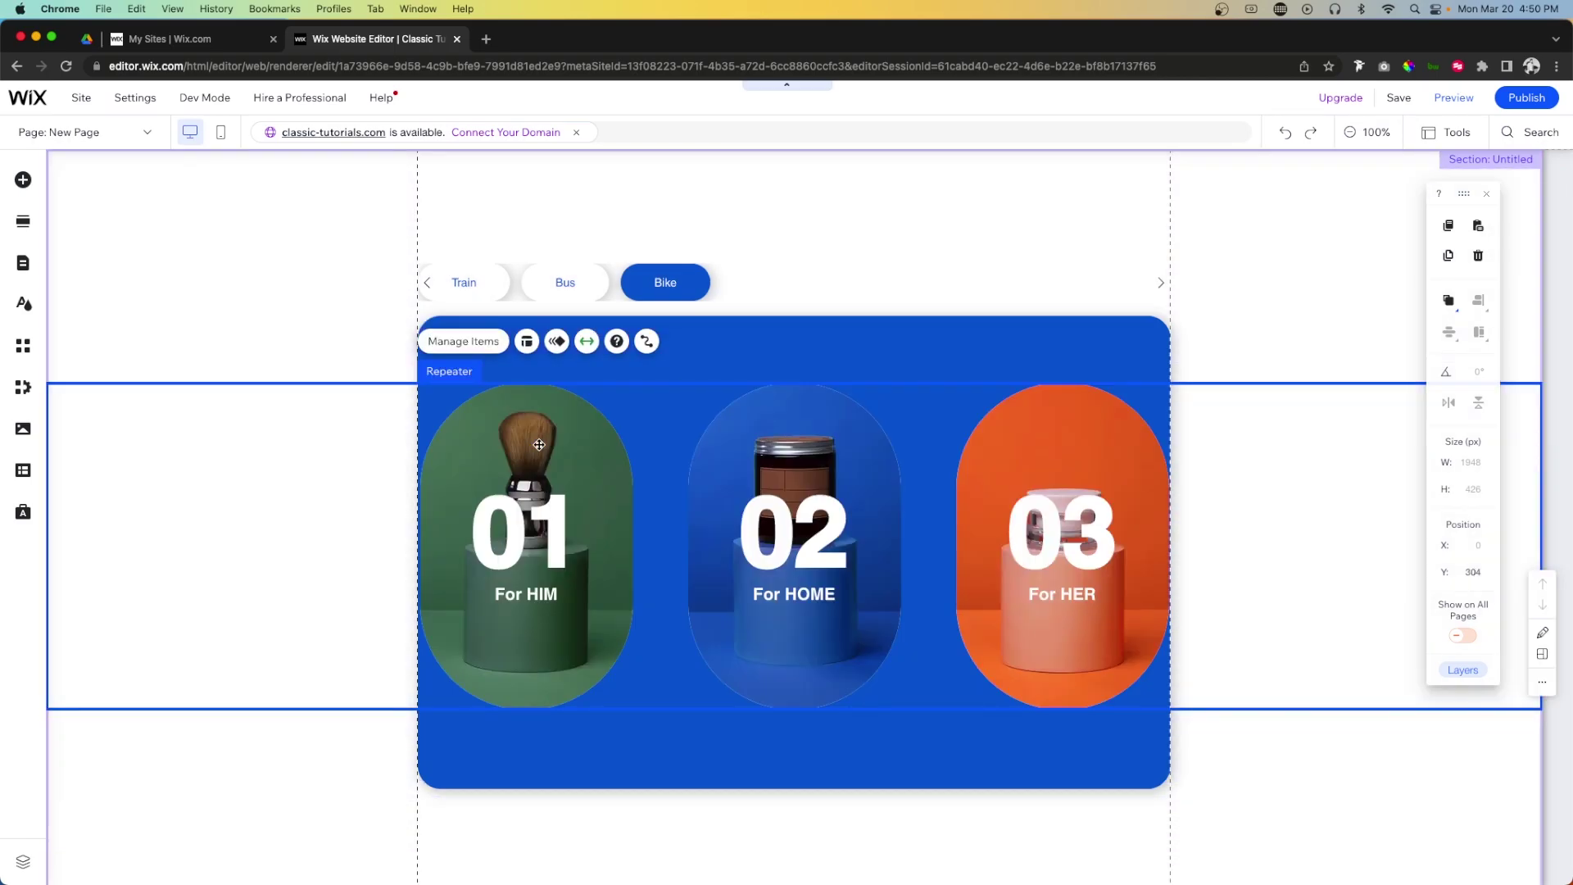
pyautogui.moveTo(617, 318); pyautogui.dragTo(618, 243)
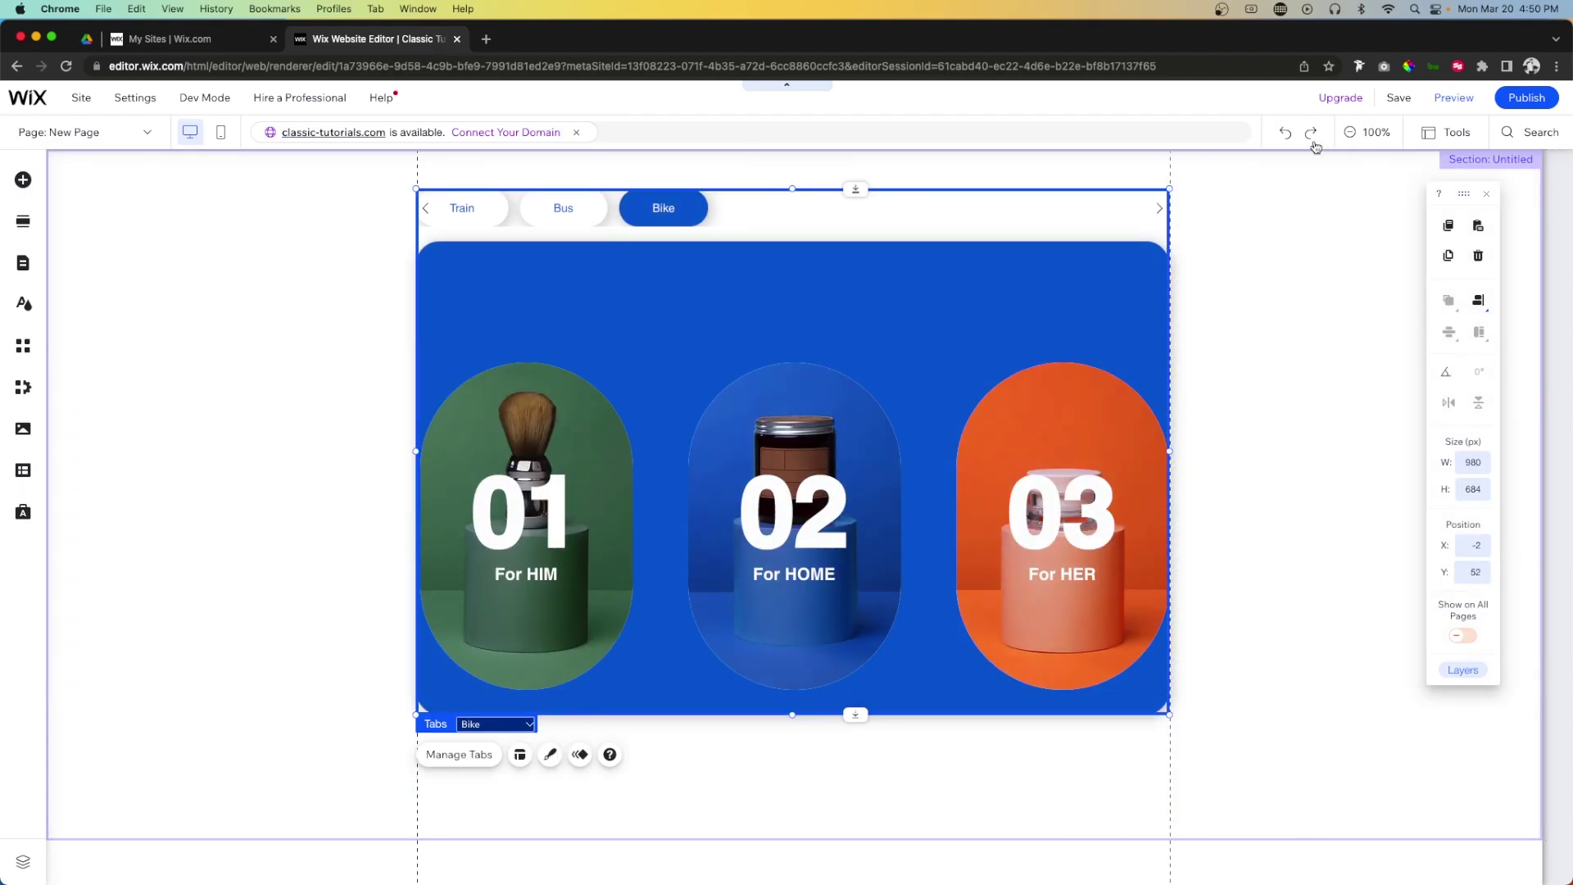
# Undo the tabs box move, turn off the repeater's full-width stretch (980 px), and nudge it down to Y 295
pyautogui.click(1284, 133)
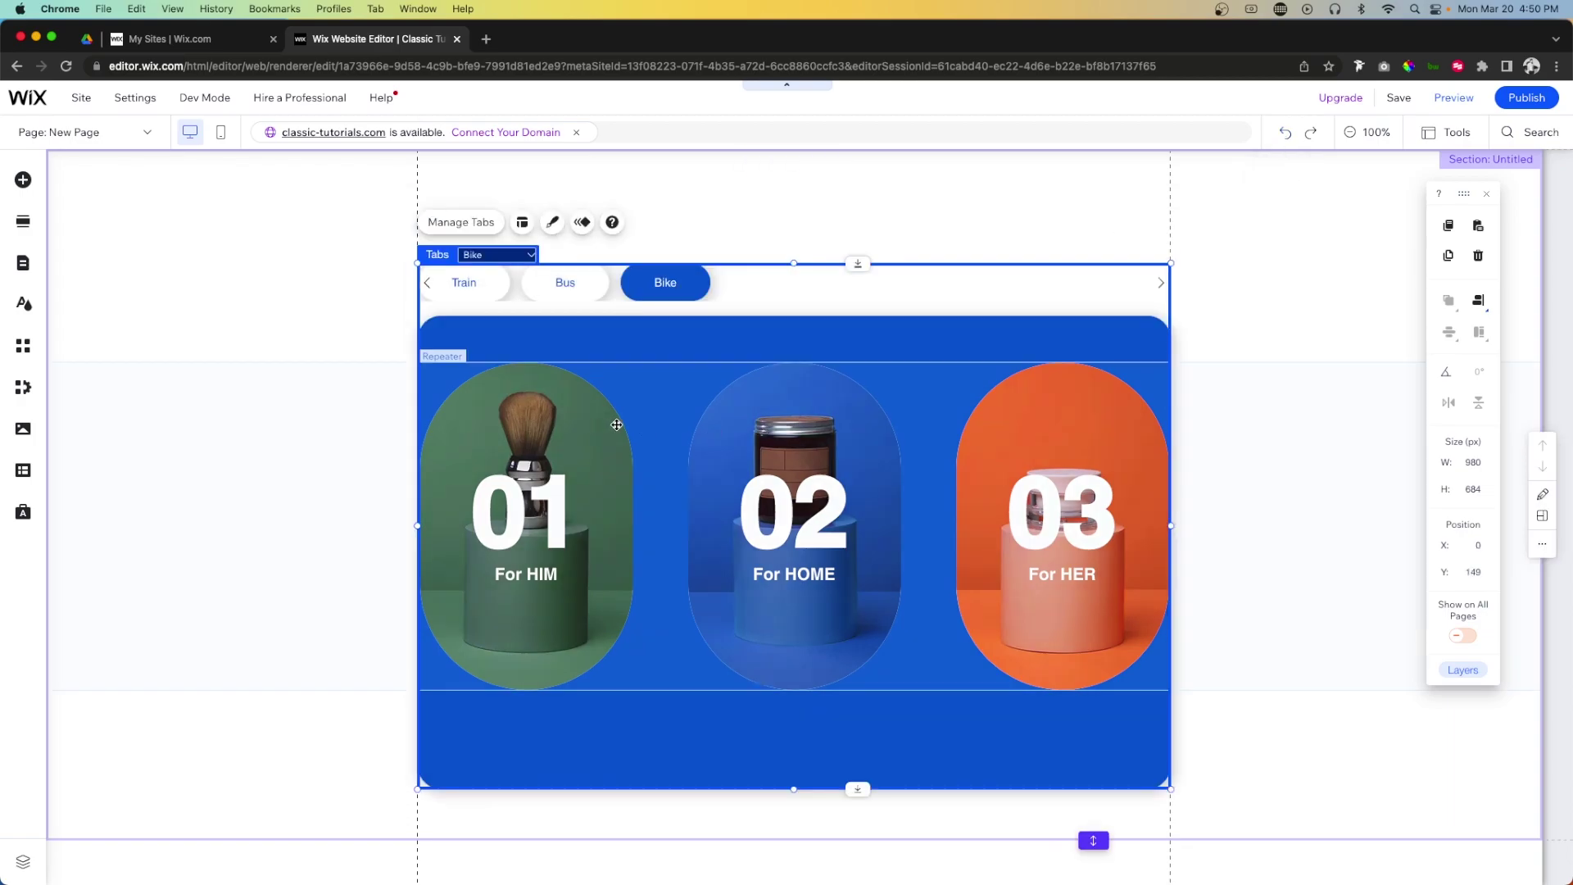
pyautogui.click(616, 424)
pyautogui.click(587, 320)
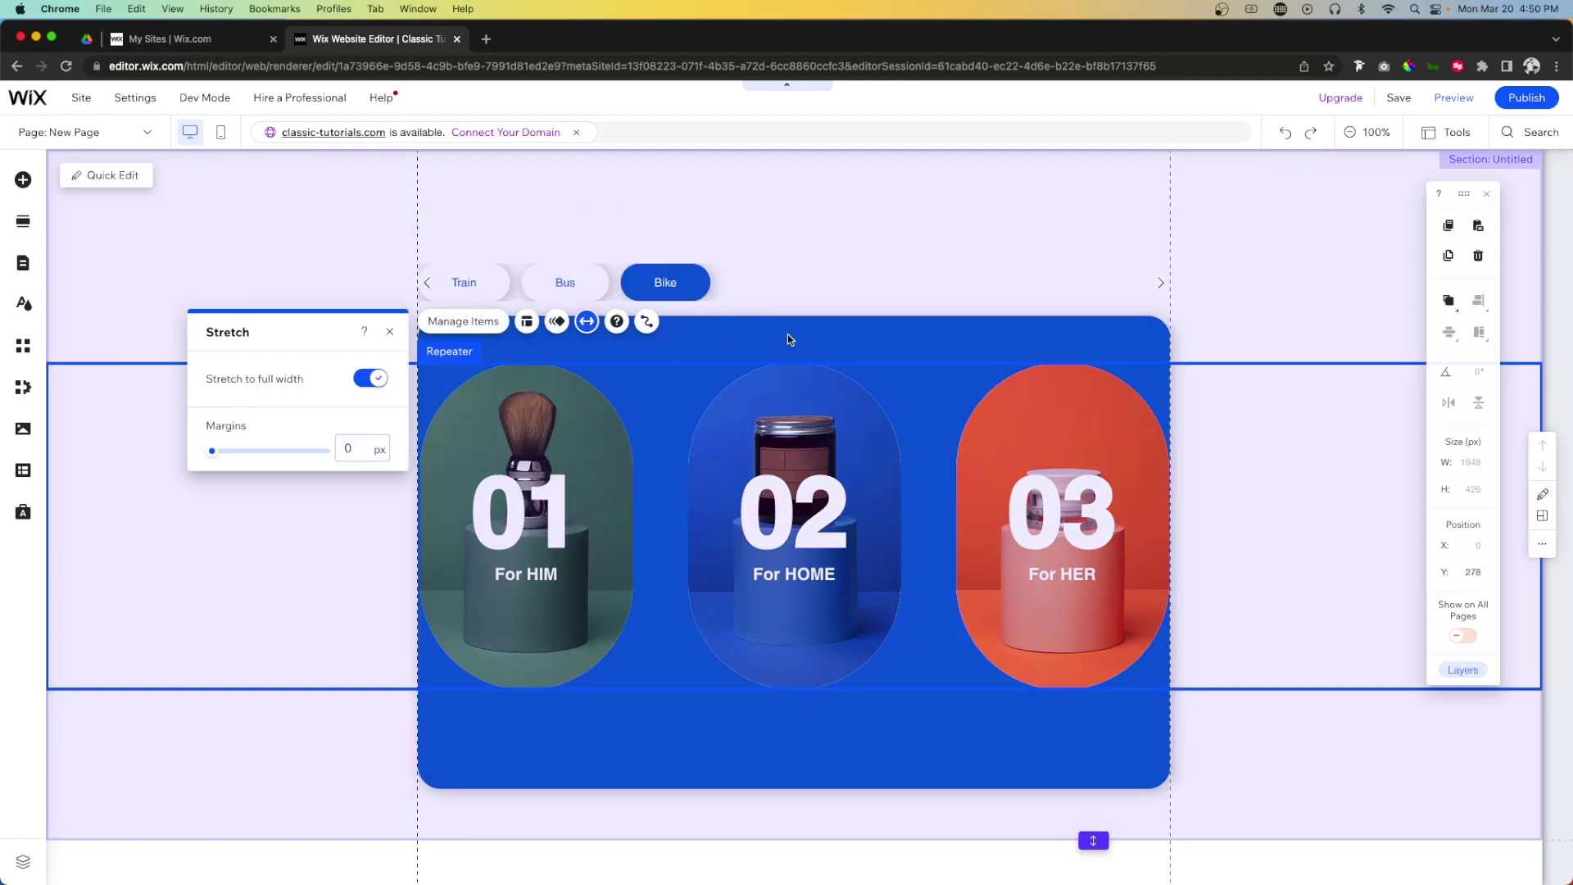
pyautogui.click(373, 379)
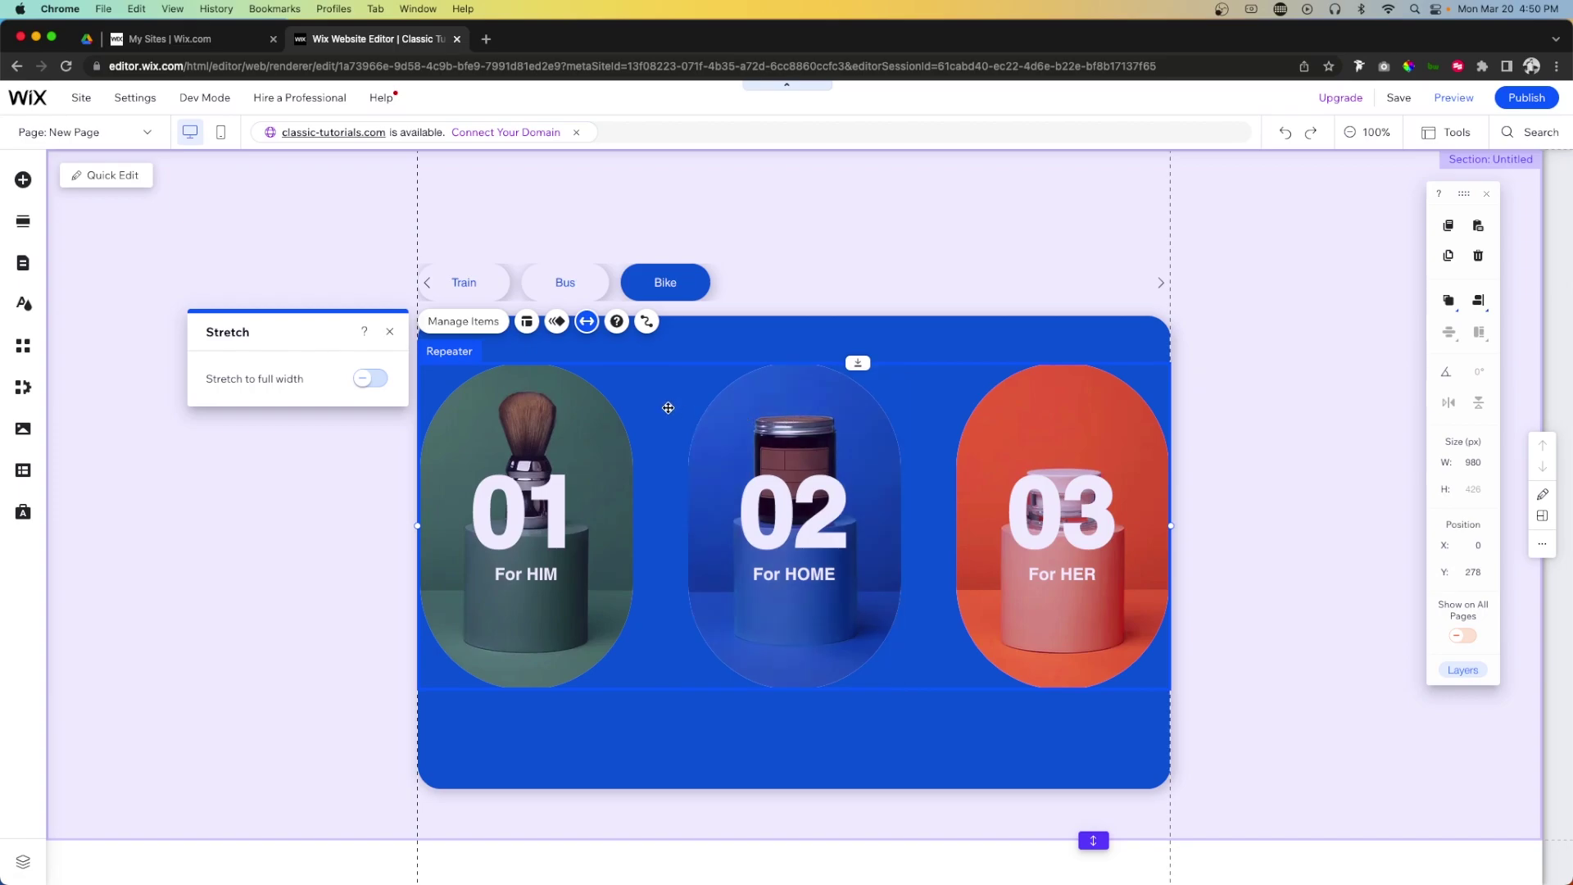
pyautogui.moveTo(664, 392); pyautogui.dragTo(655, 403)
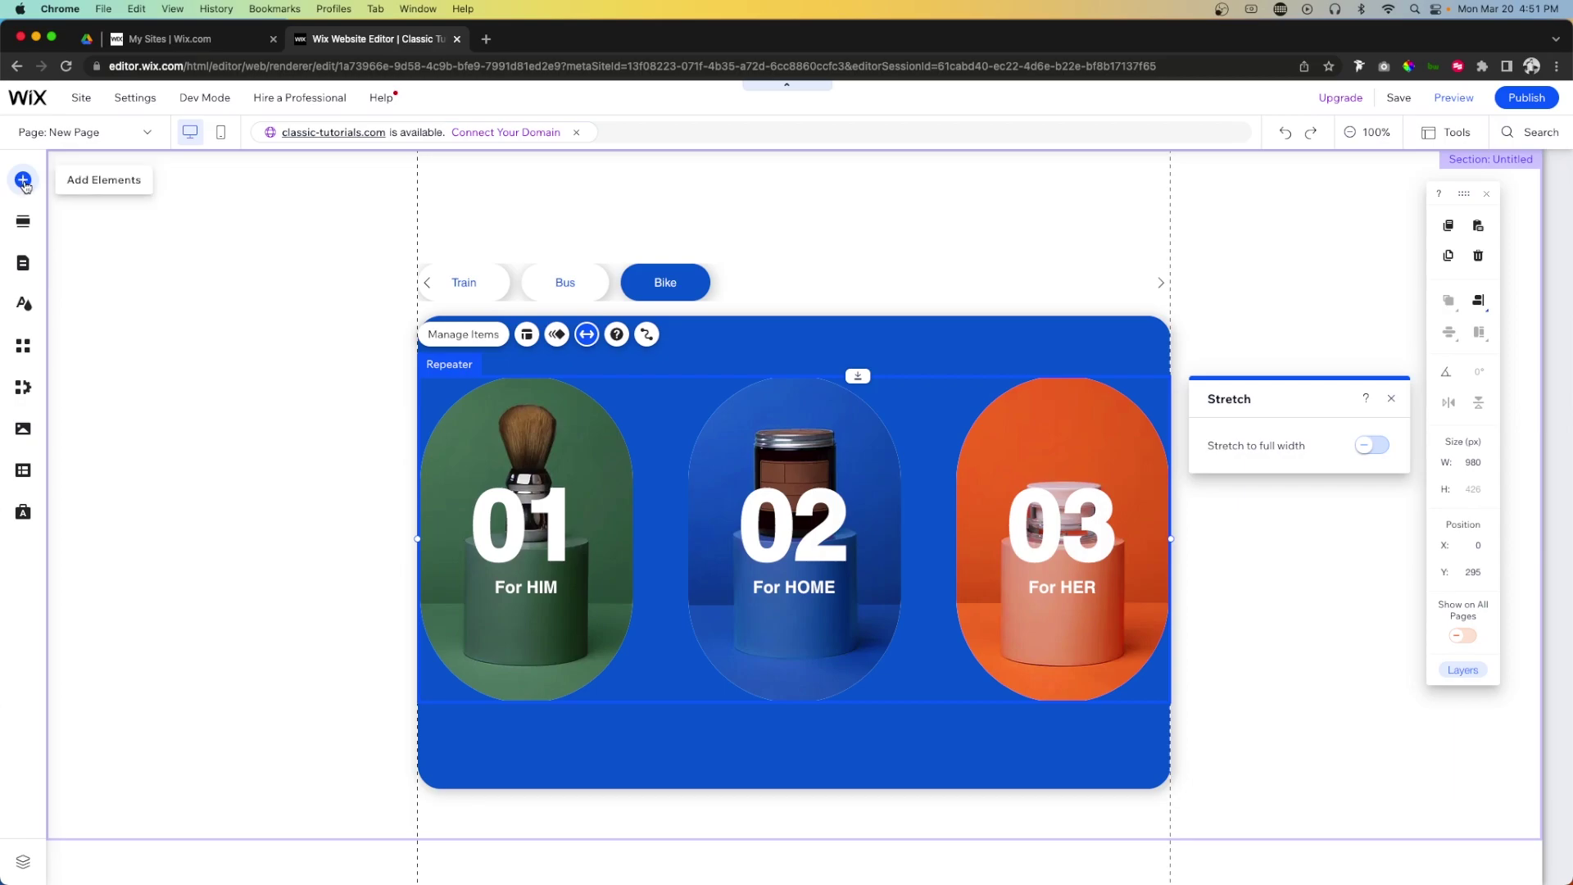
pyautogui.click(23, 180)
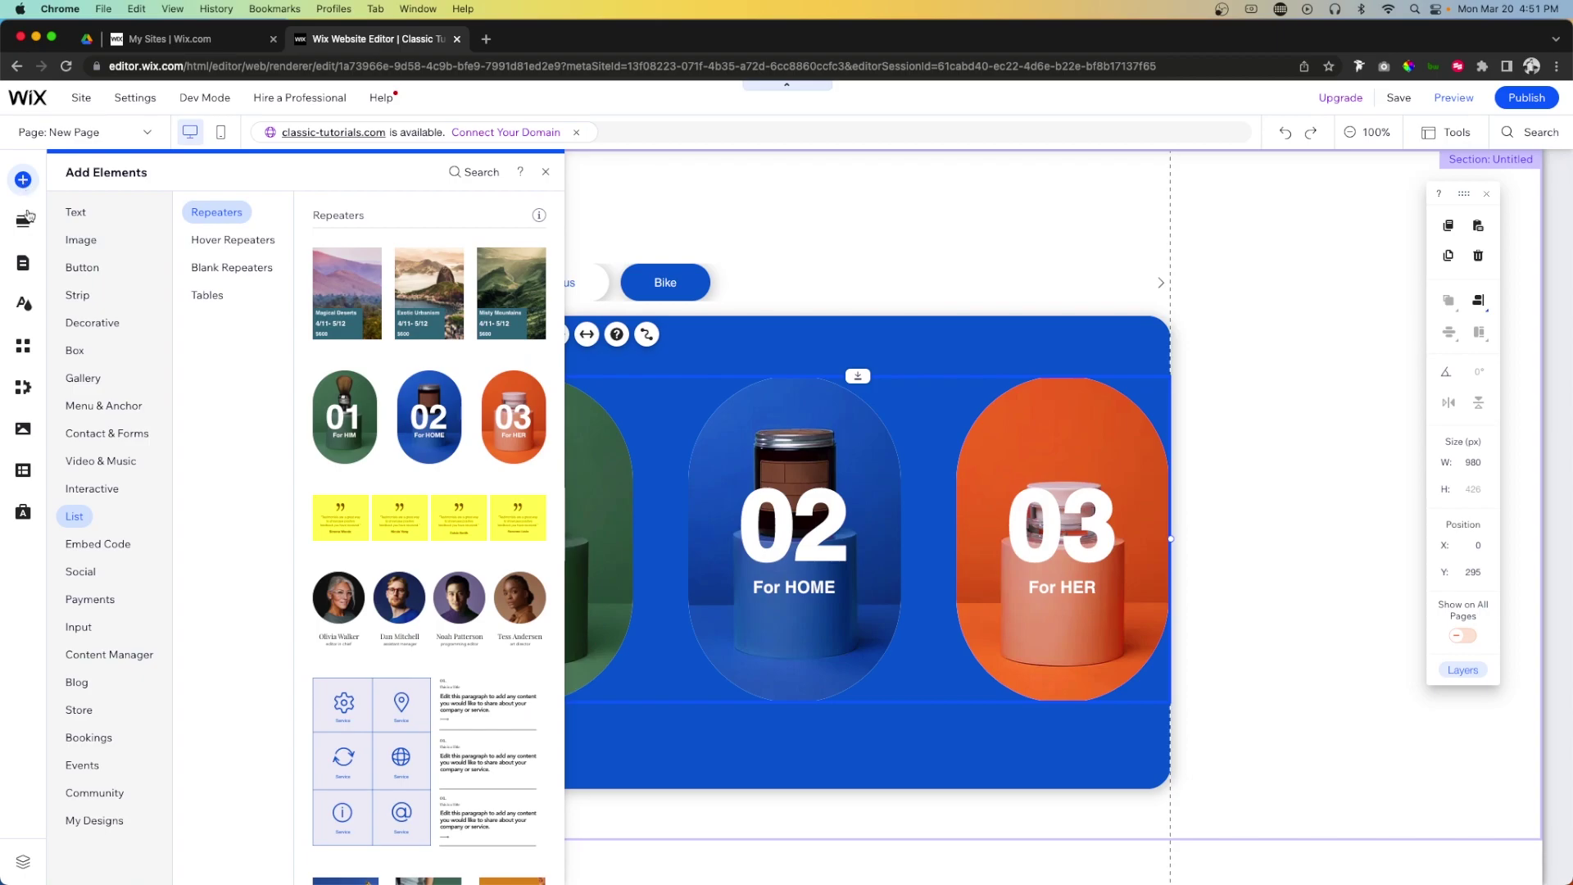
pyautogui.click(98, 543)
pyautogui.click(82, 489)
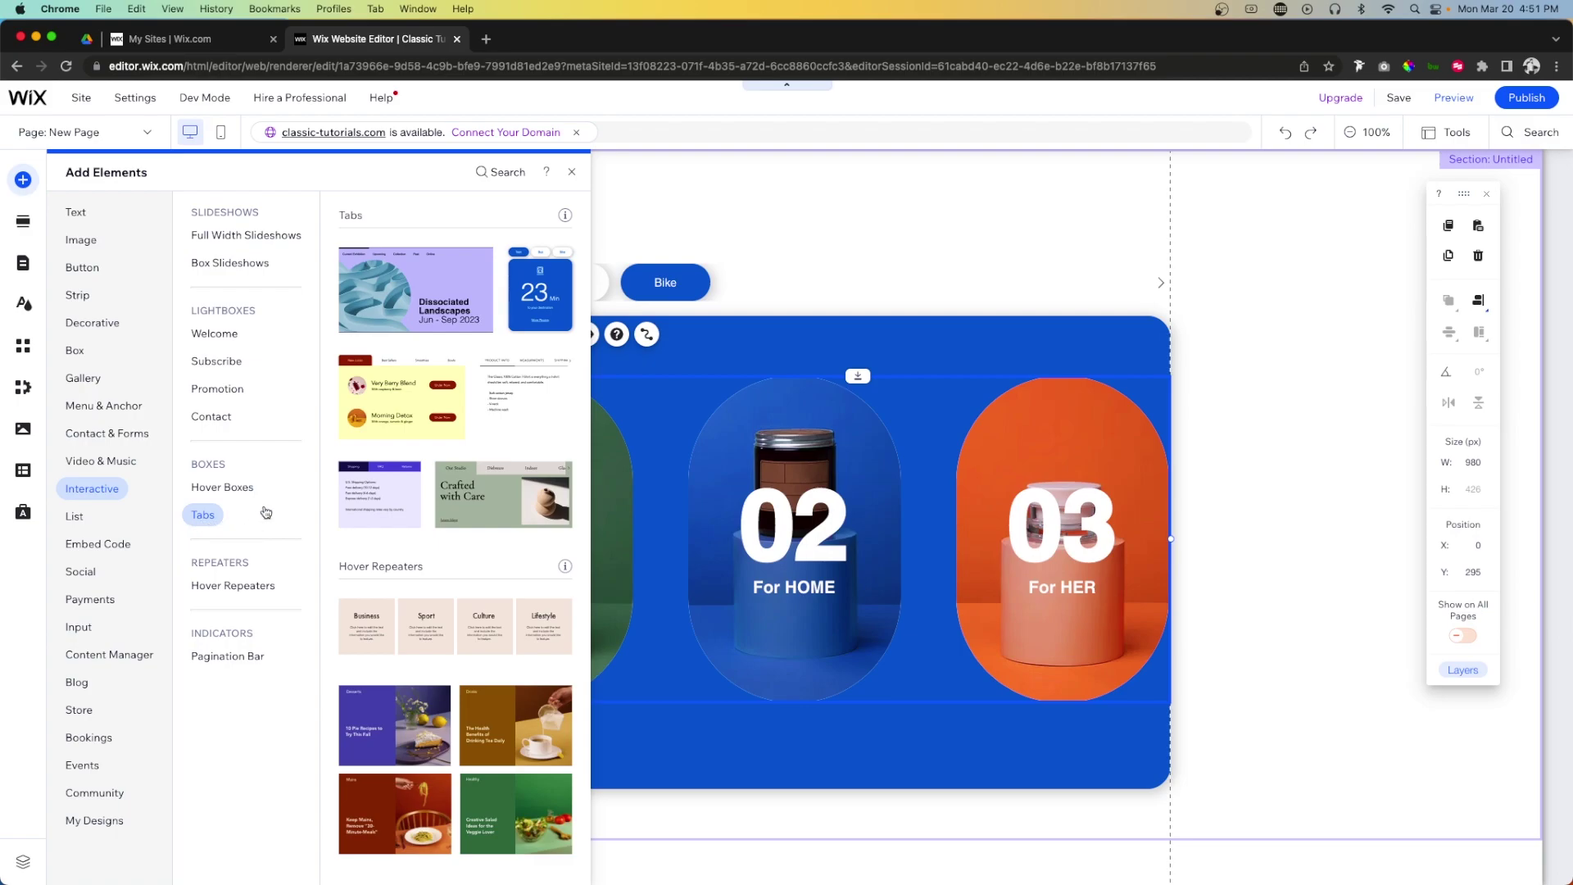
pyautogui.click(219, 261)
pyautogui.click(213, 237)
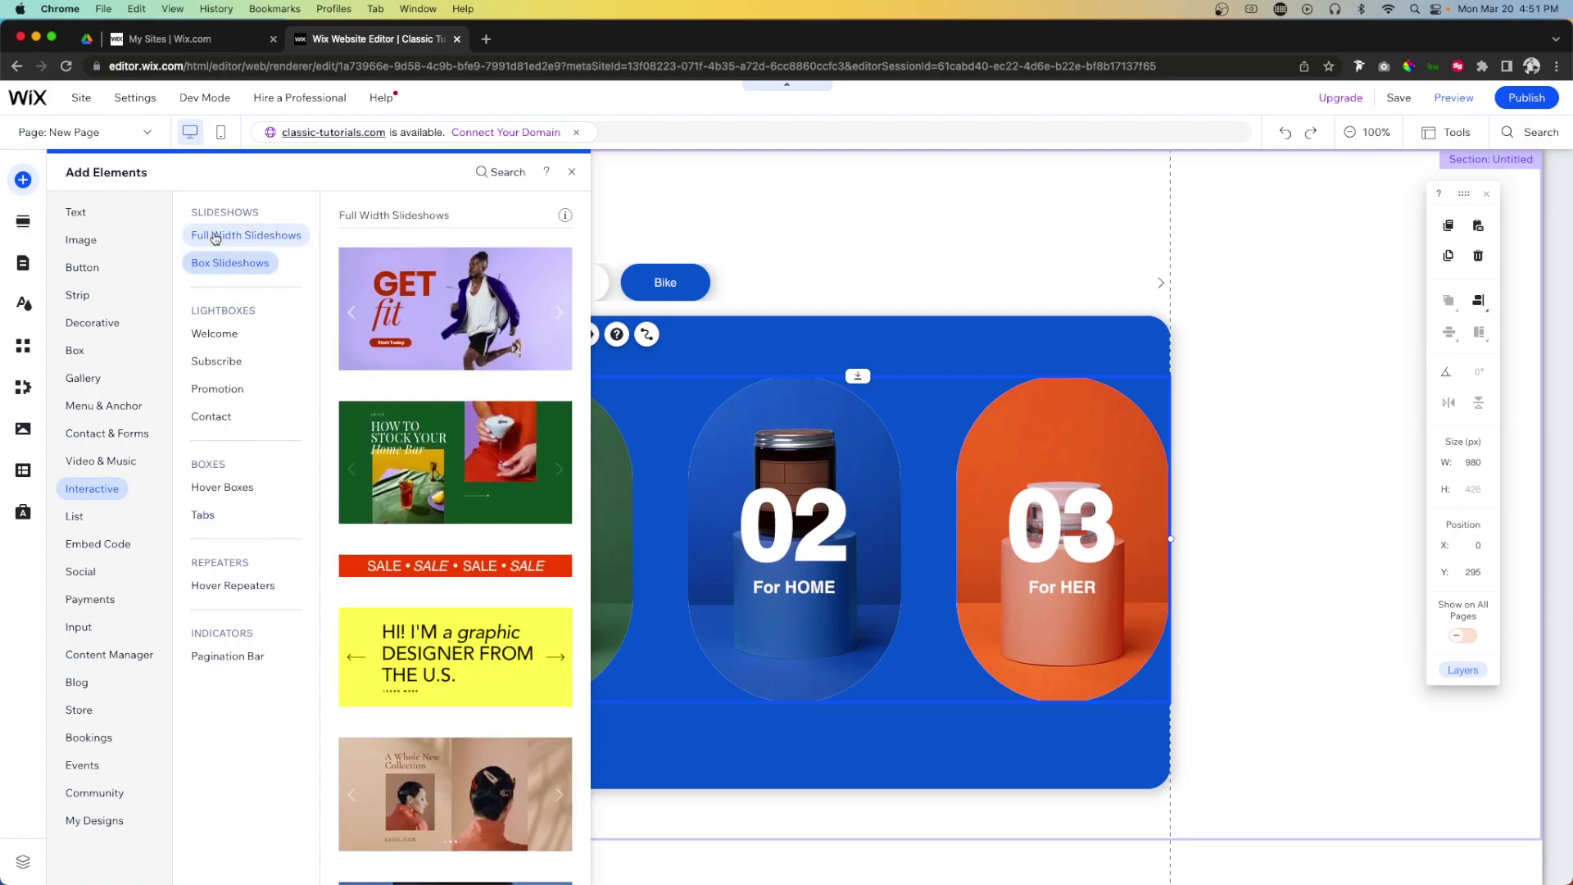
pyautogui.click(212, 262)
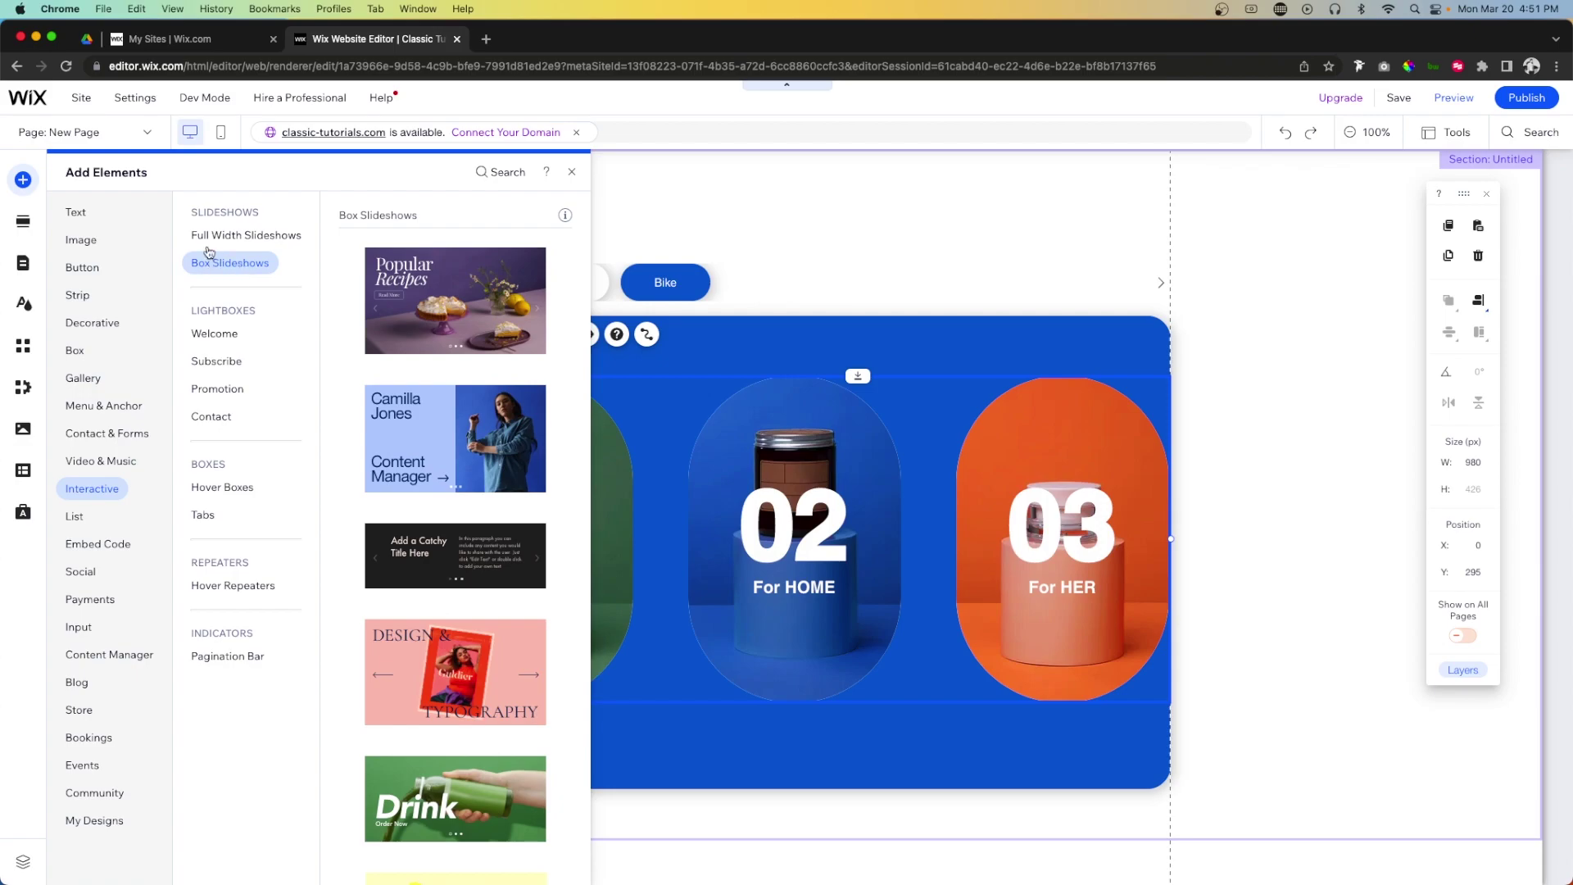
pyautogui.click(212, 239)
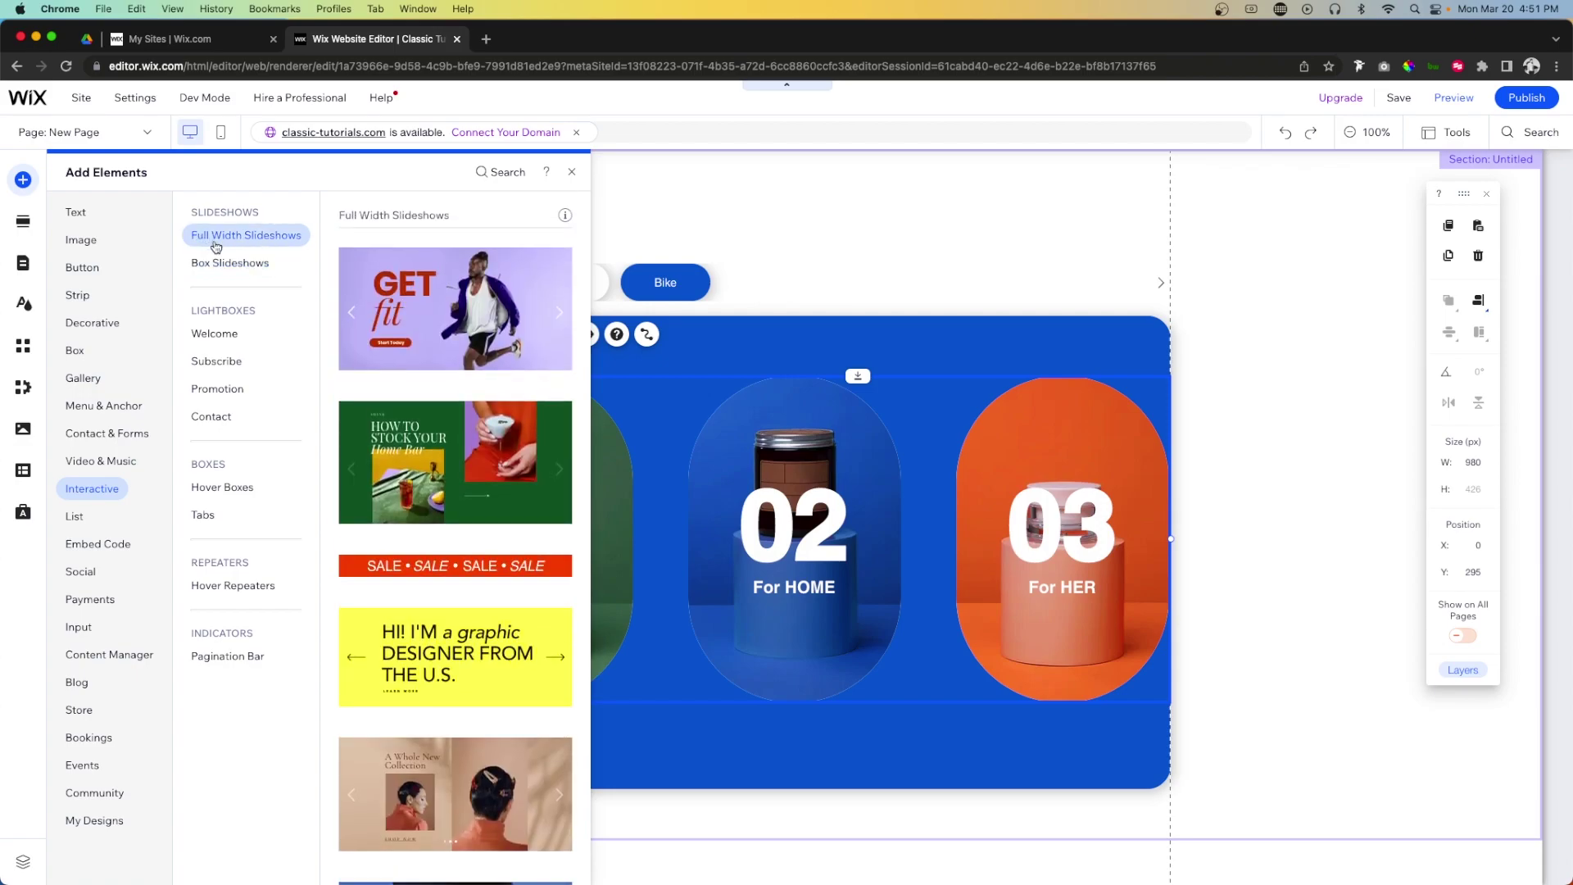
pyautogui.click(205, 520)
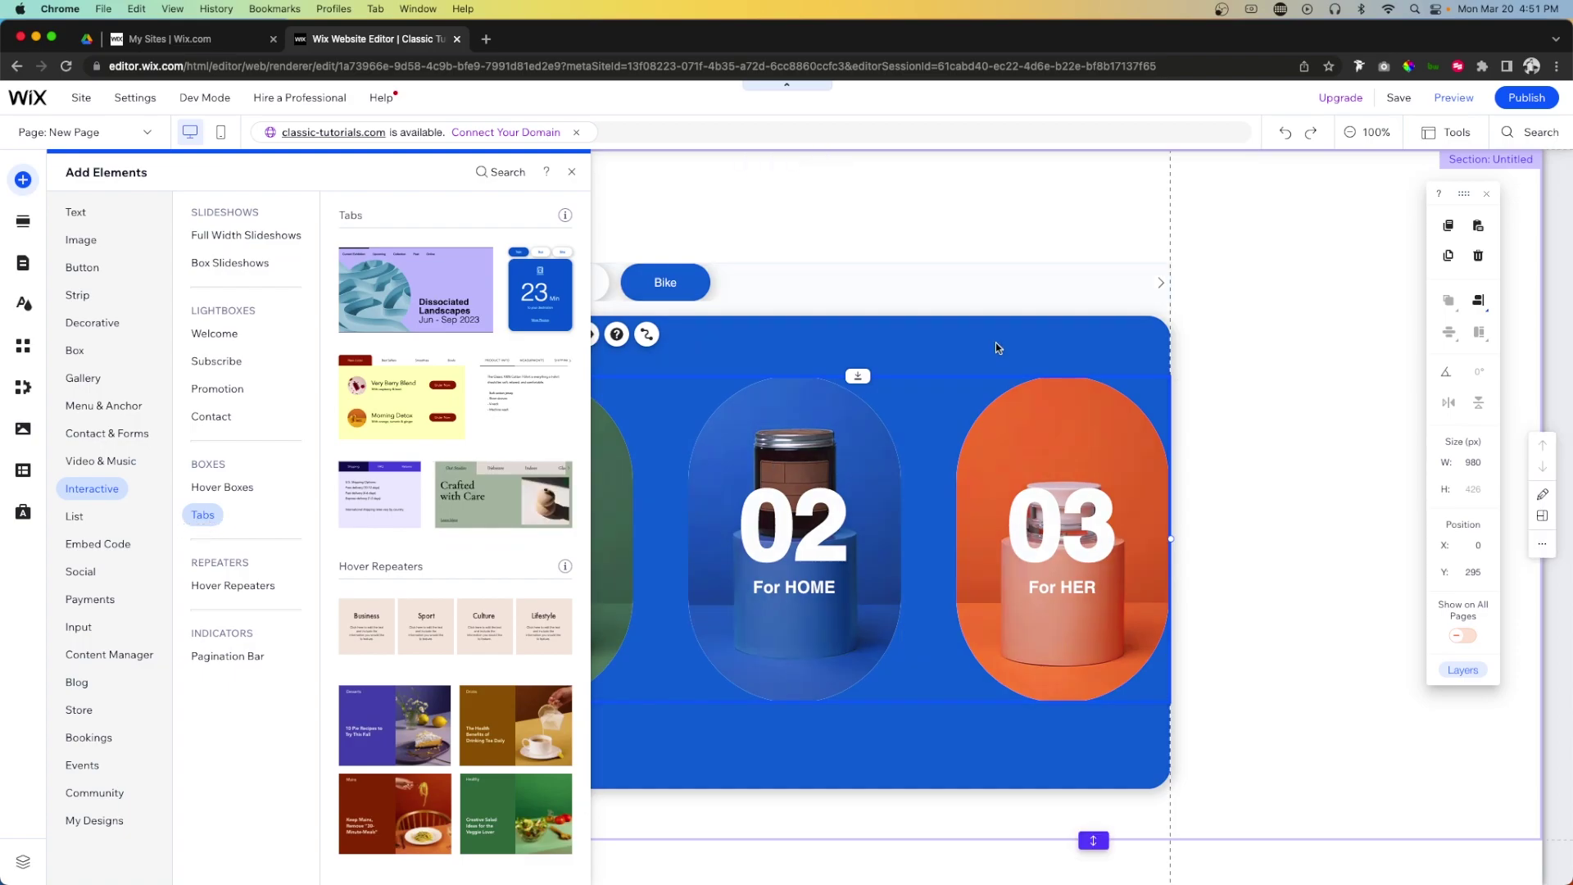
pyautogui.click(815, 327)
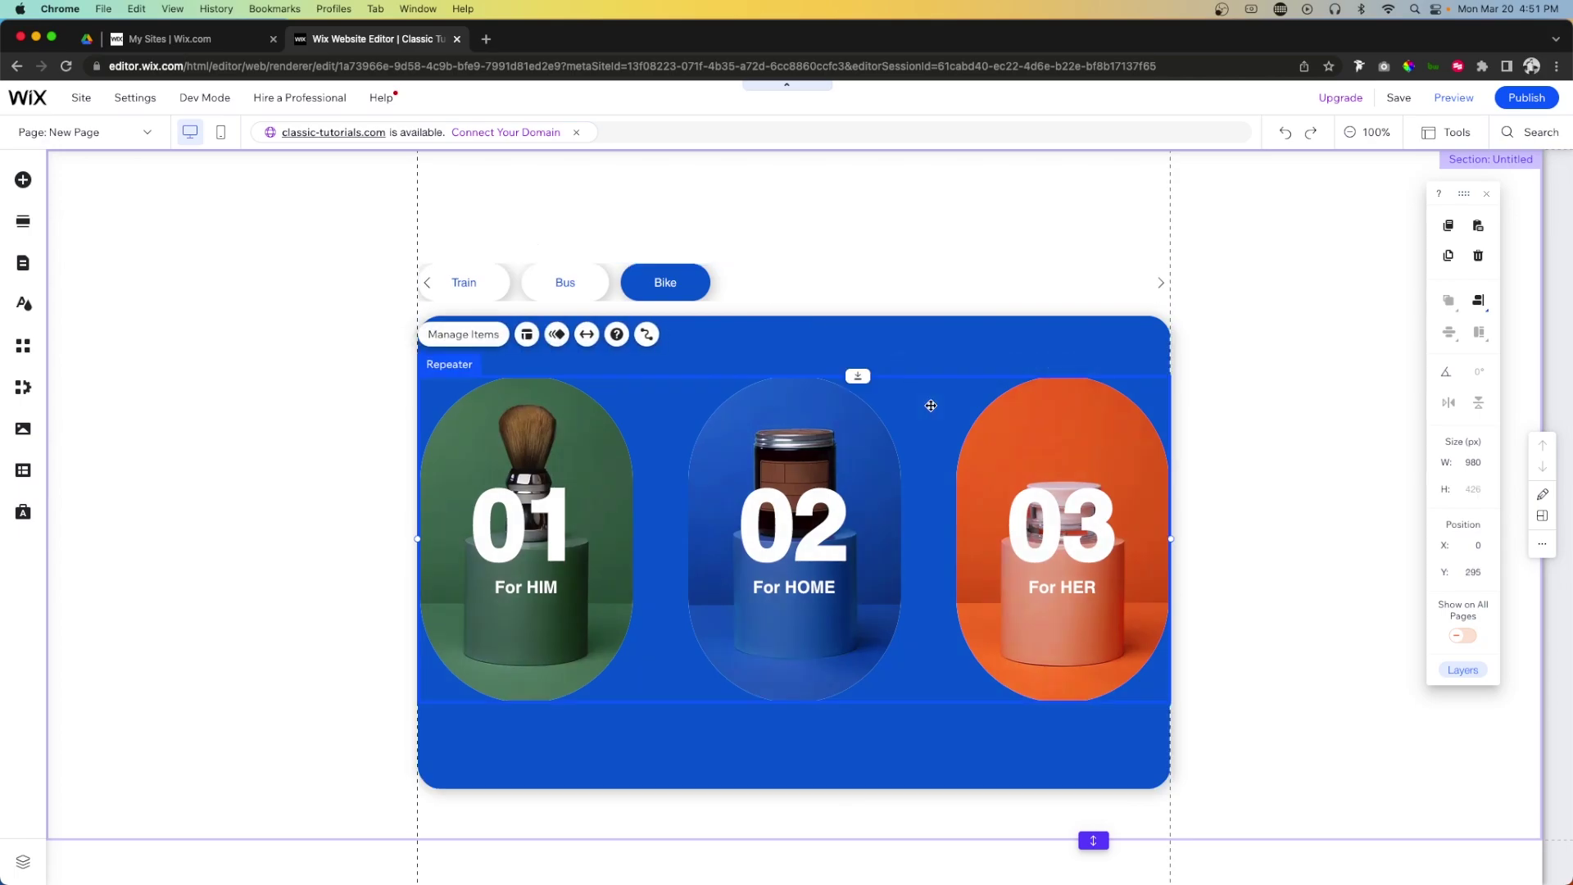